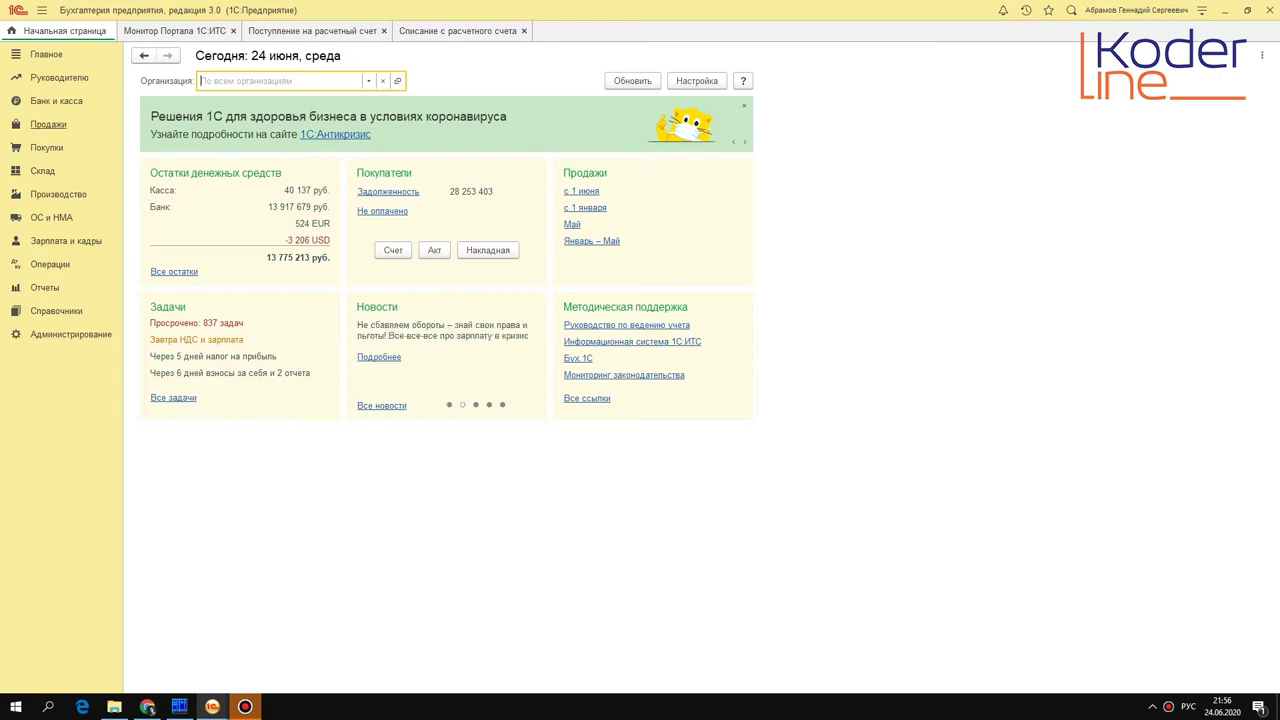
Step: Open the ALIEXPRESS TRADE card from the Поставщики group of the Контрагенты directory
left_click(58, 140)
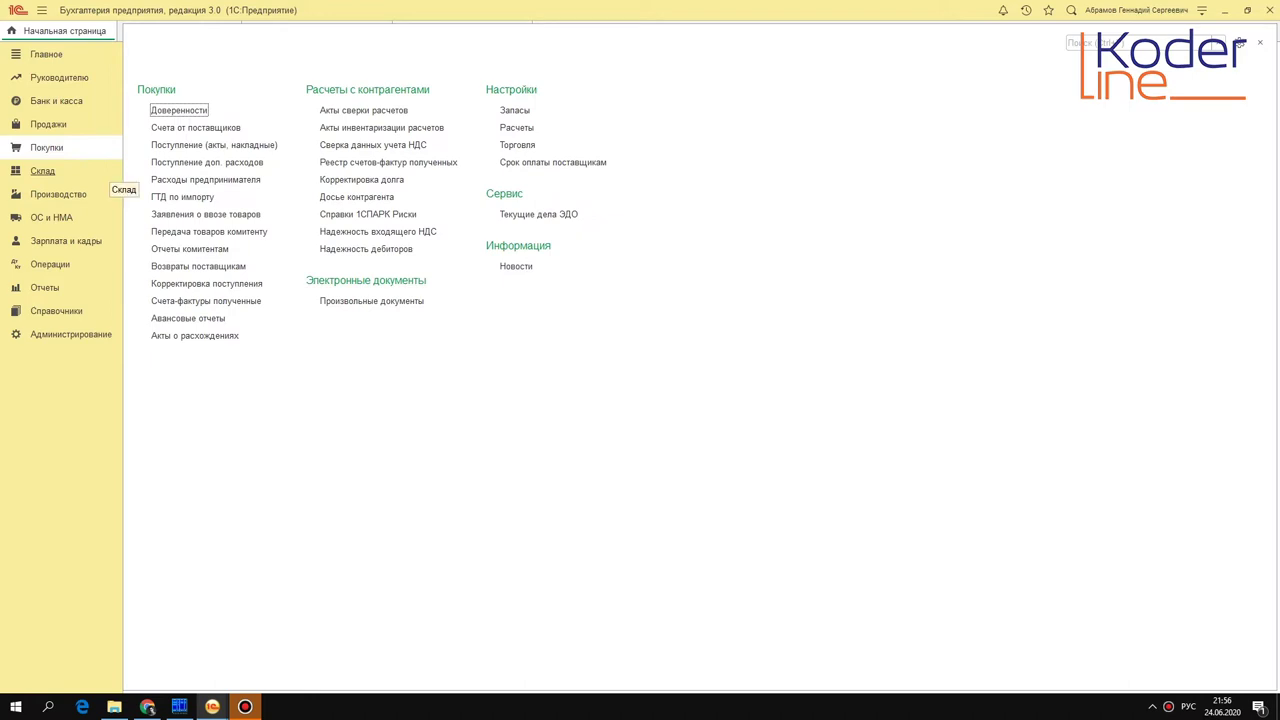
left_click(56, 311)
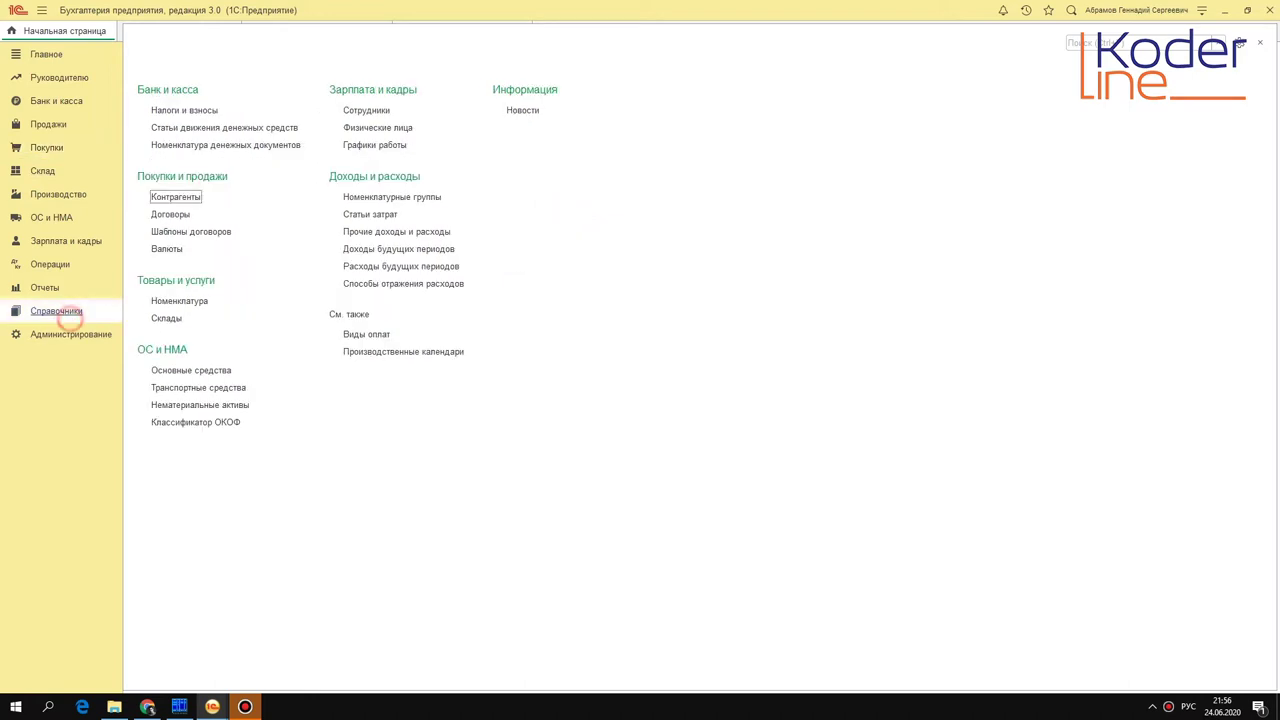
left_click(75, 336)
left_click(62, 311)
left_click(176, 197)
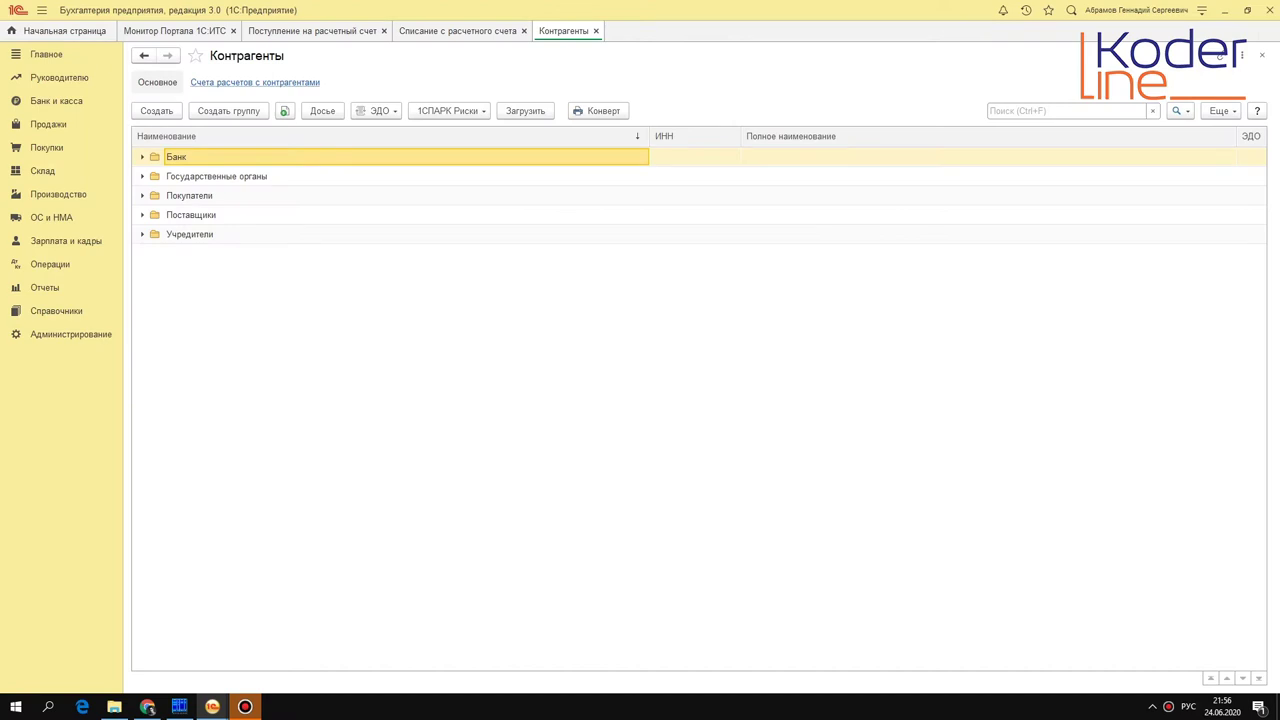
left_click(146, 214)
double_click(243, 170)
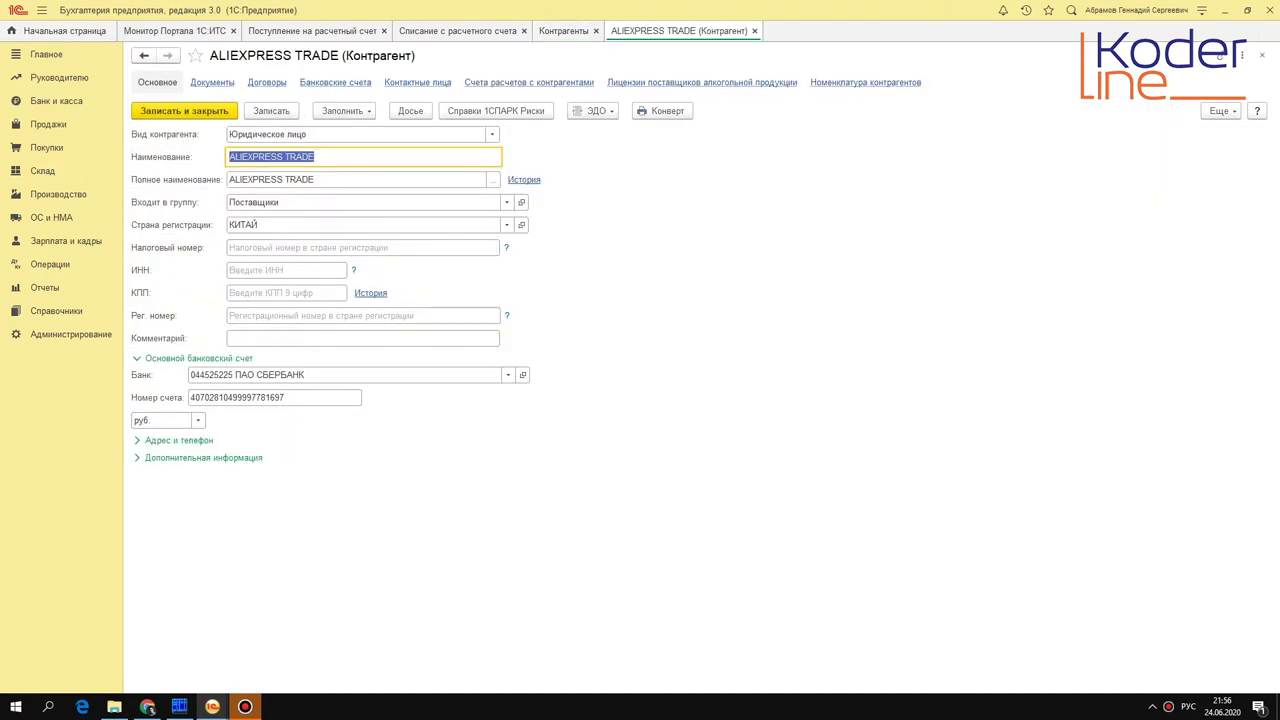
Step: Select КИТАЙ from the full countries list as the counterparty's registration country, then save and close the card
key("Tab")
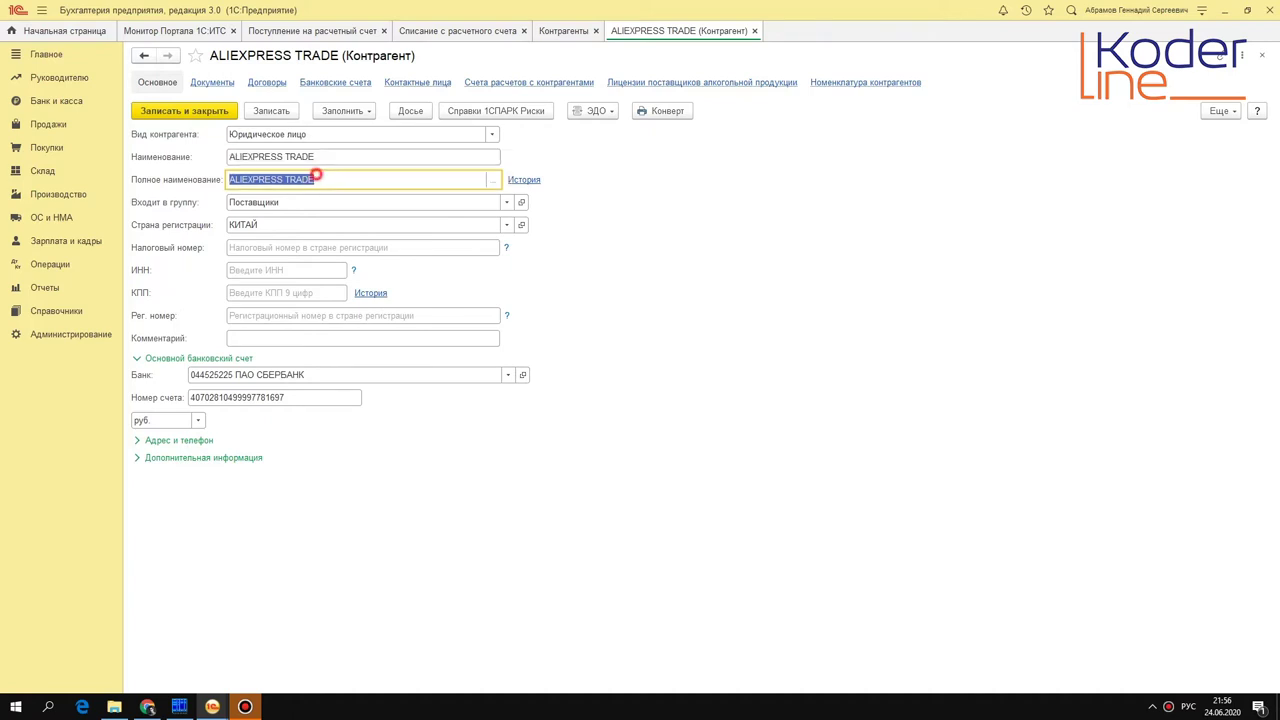
key("Tab")
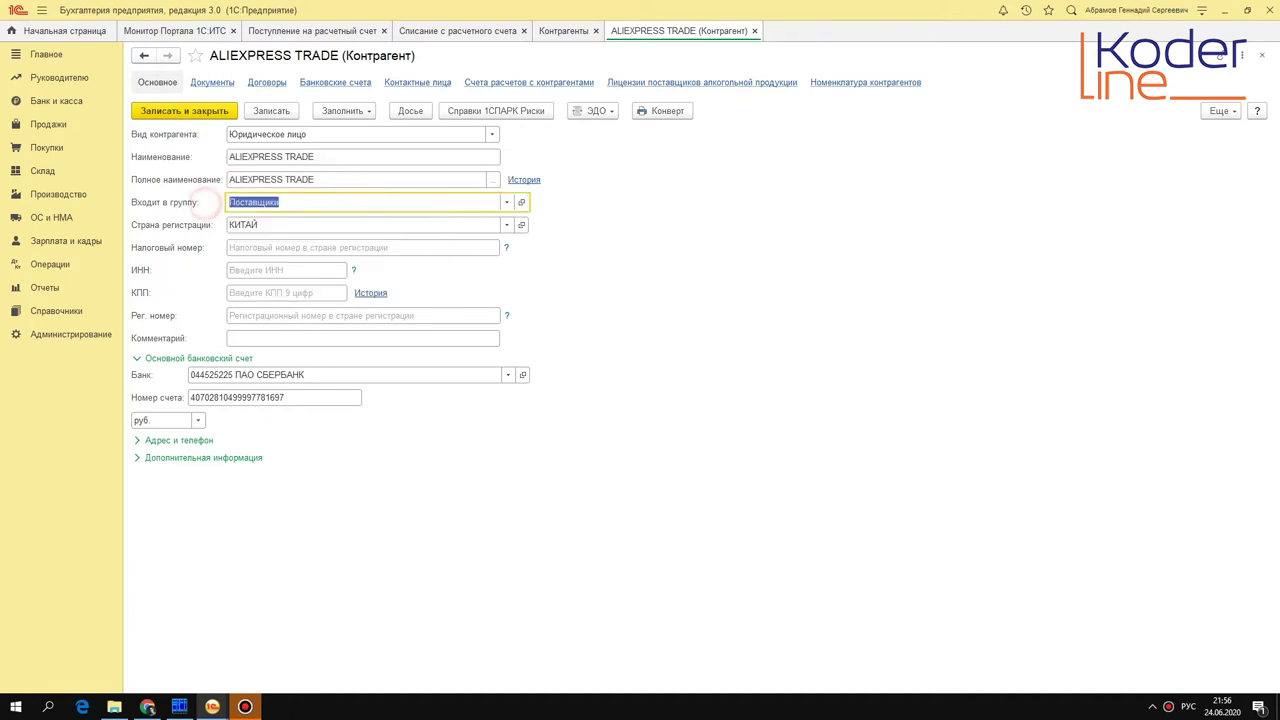
key("Tab")
key("Down")
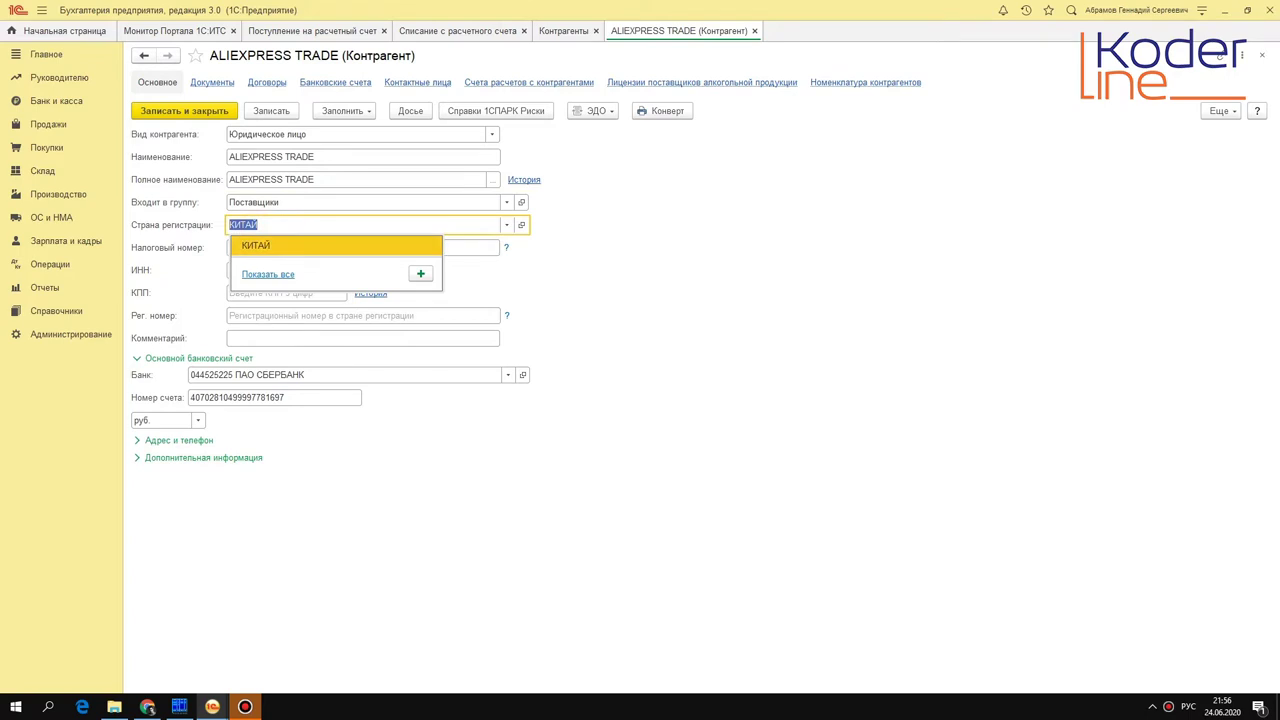
key("F4")
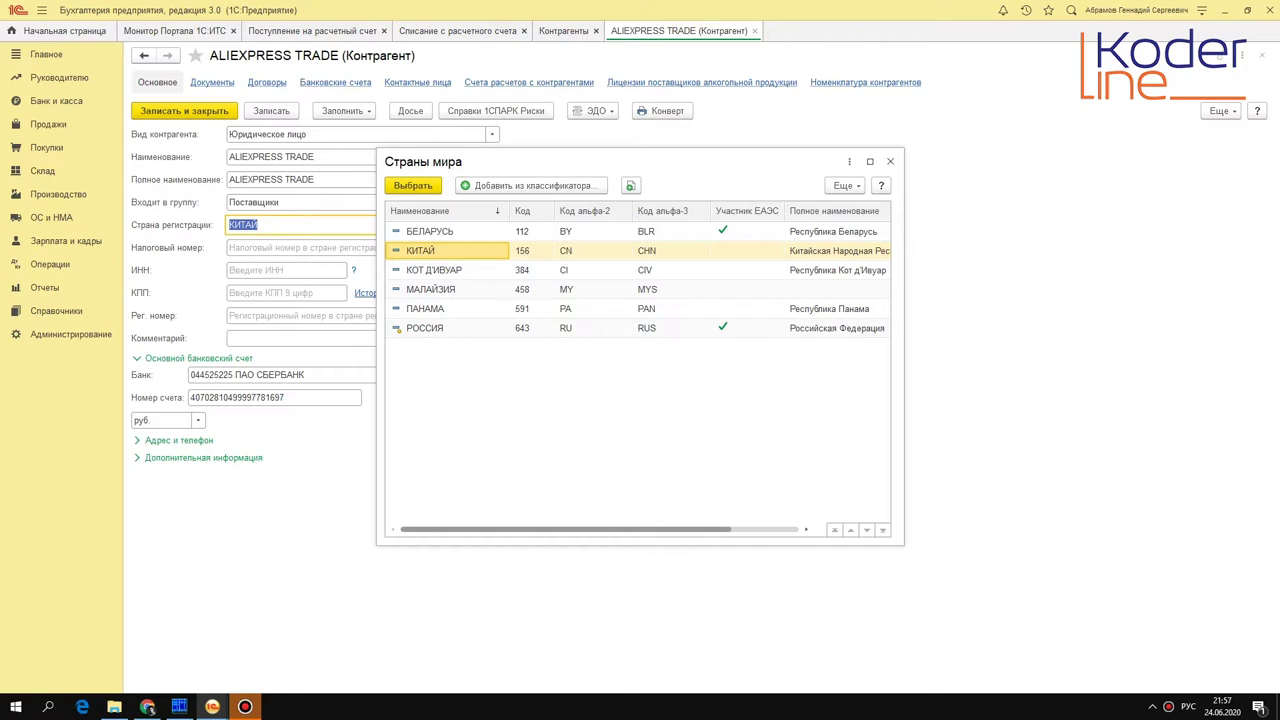
double_click(461, 251)
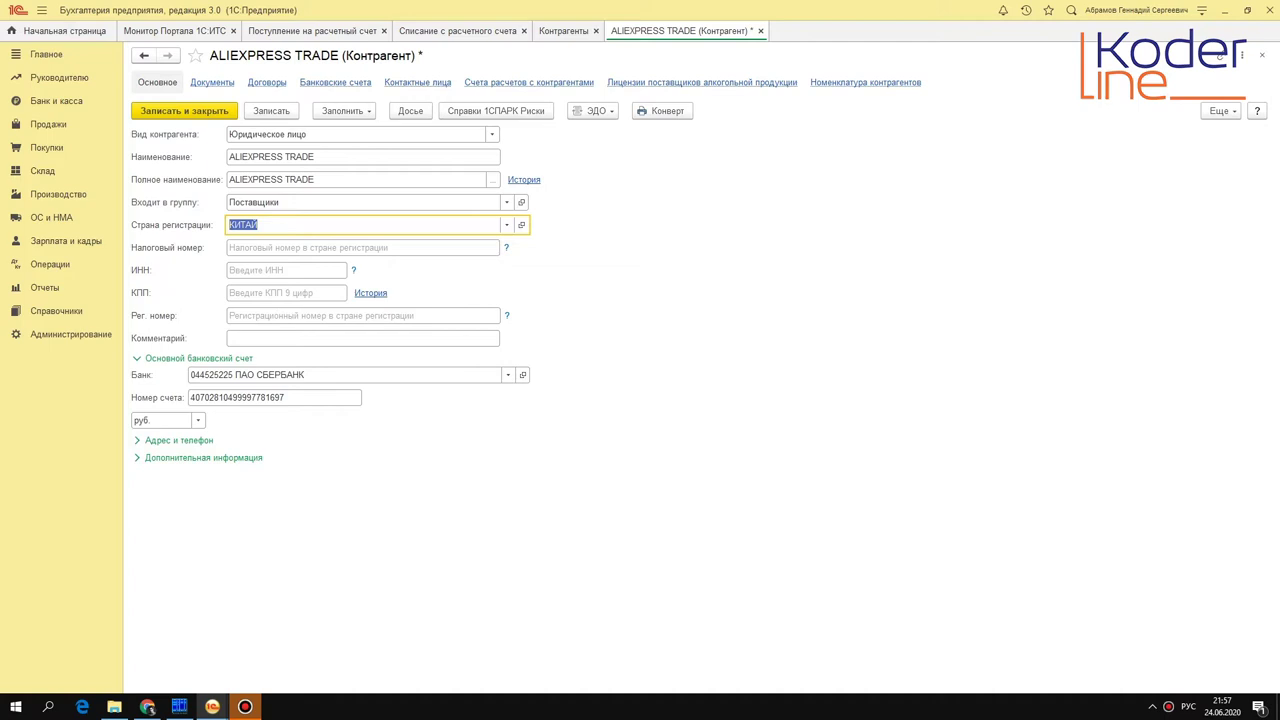
left_click(271, 110)
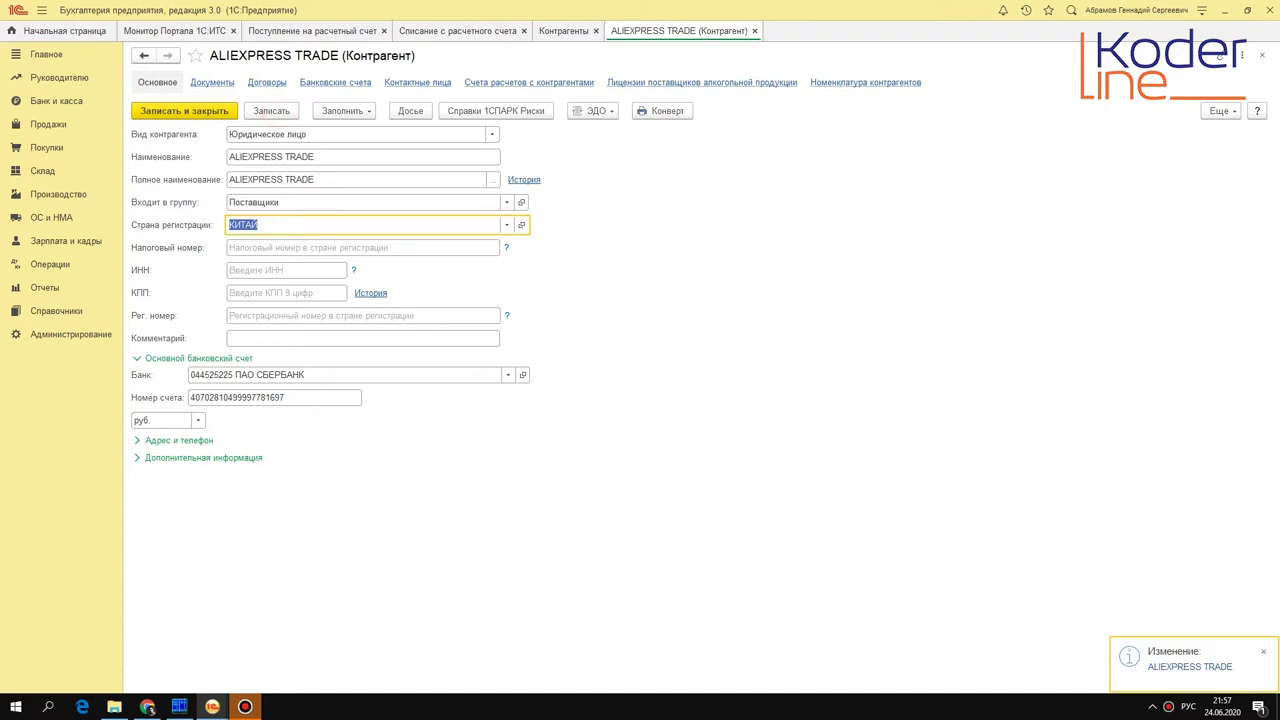
left_click(754, 30)
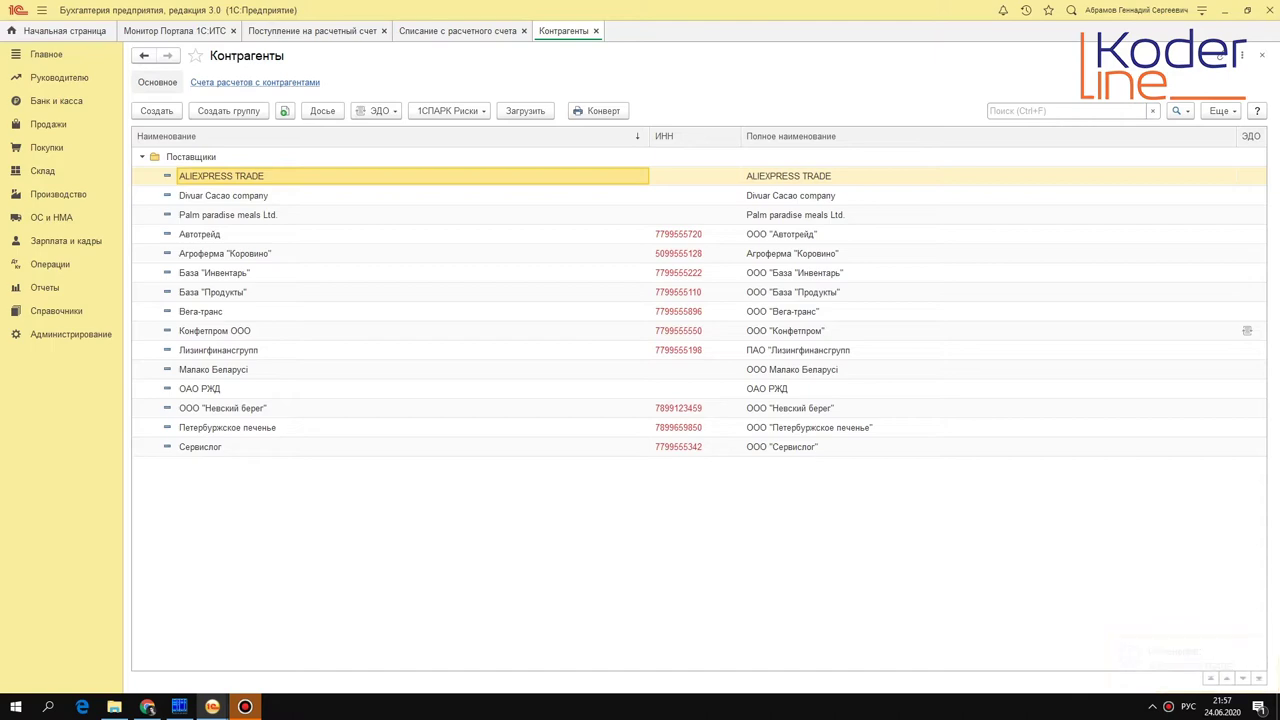
Step: Examine the accounting policy of Торговый дом "Комплексный" ООО, including the help on using account 57 "Переводы в пути", and close it
left_click_drag(467, 30, 315, 30)
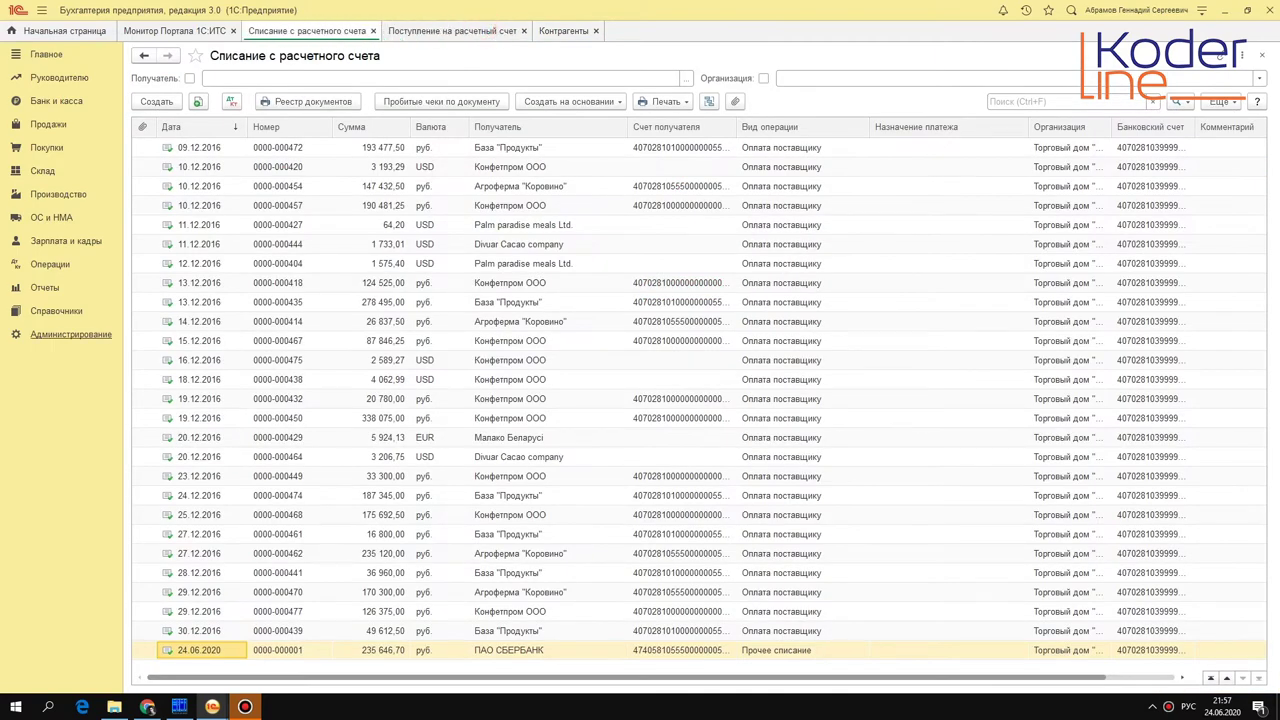
left_click(70, 334)
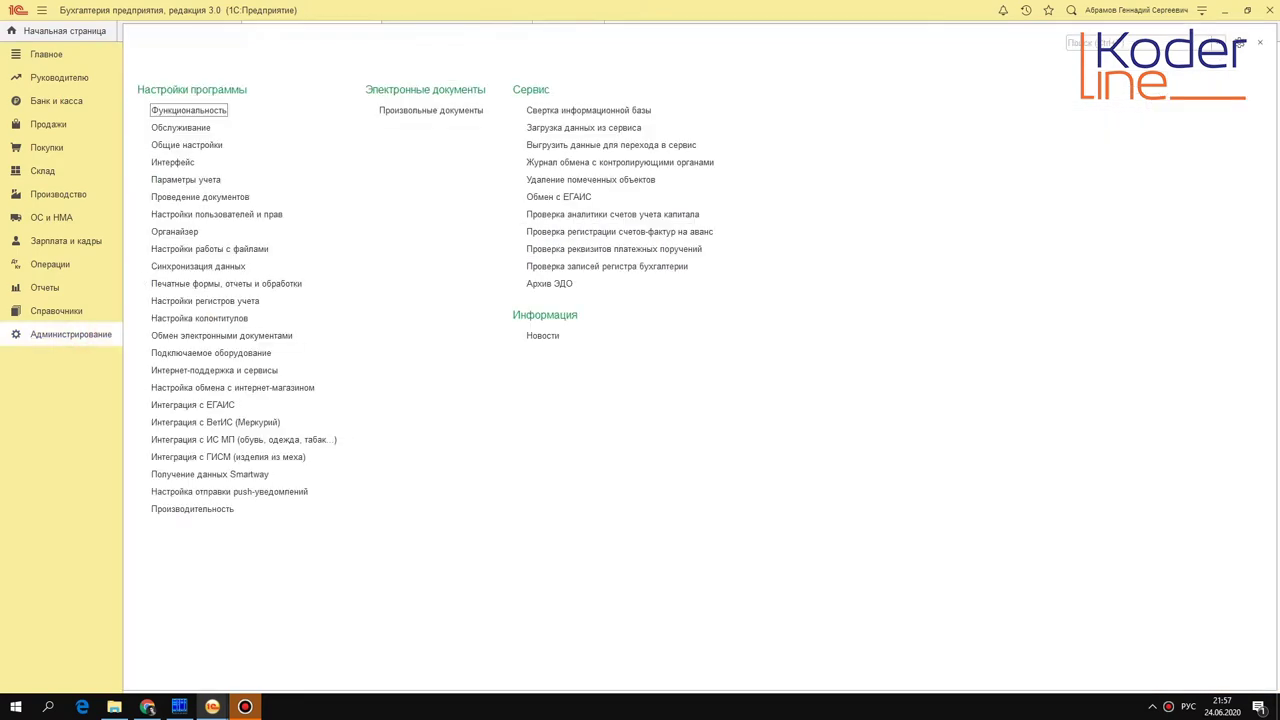
left_click(47, 54)
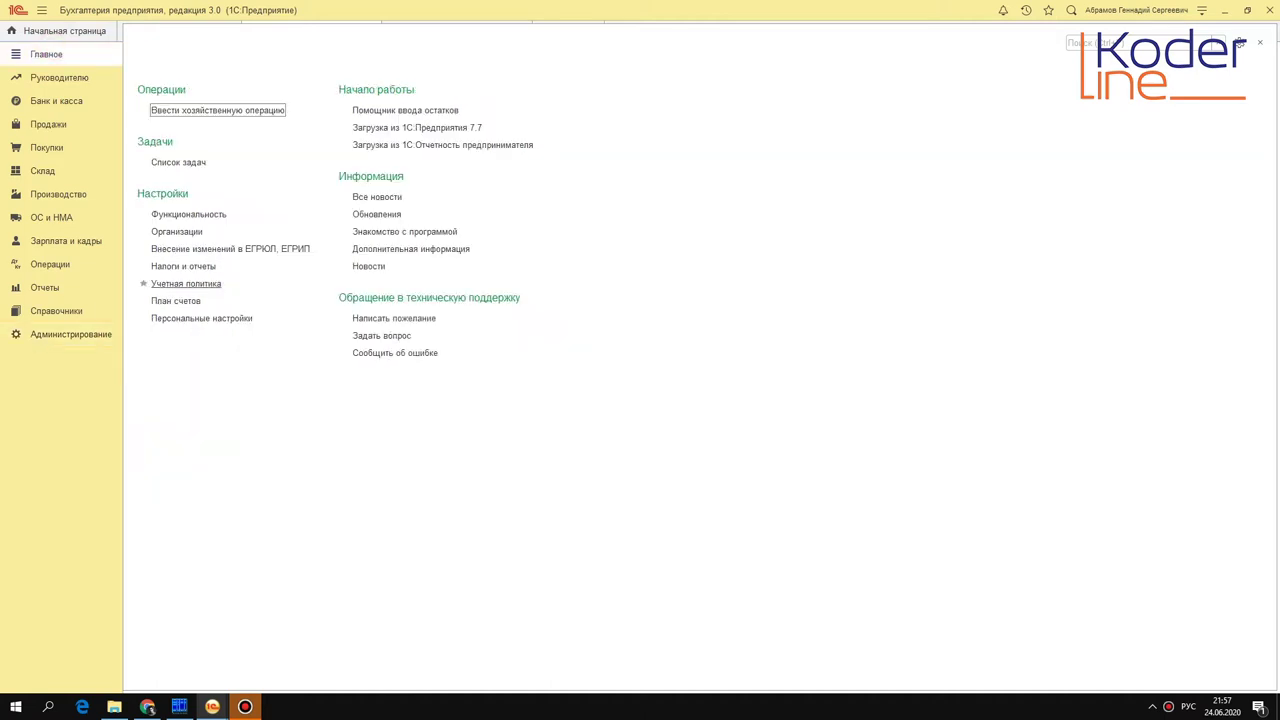
left_click(205, 284)
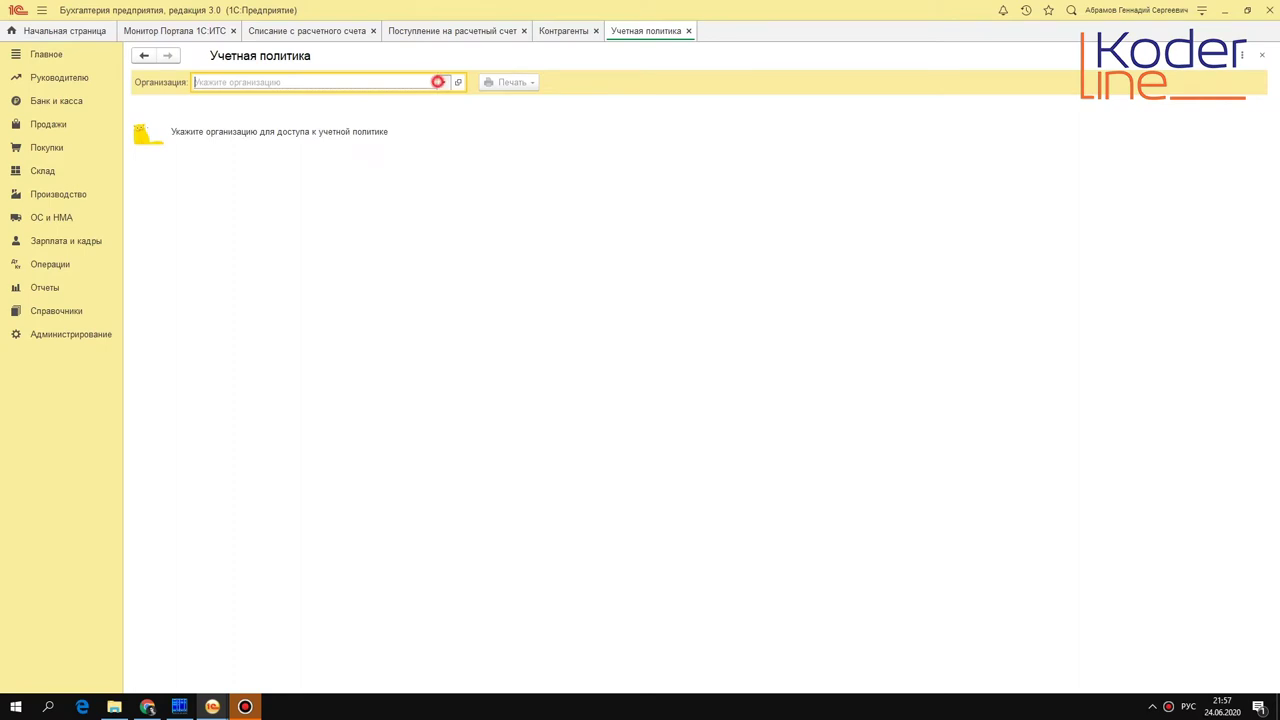
left_click(443, 82)
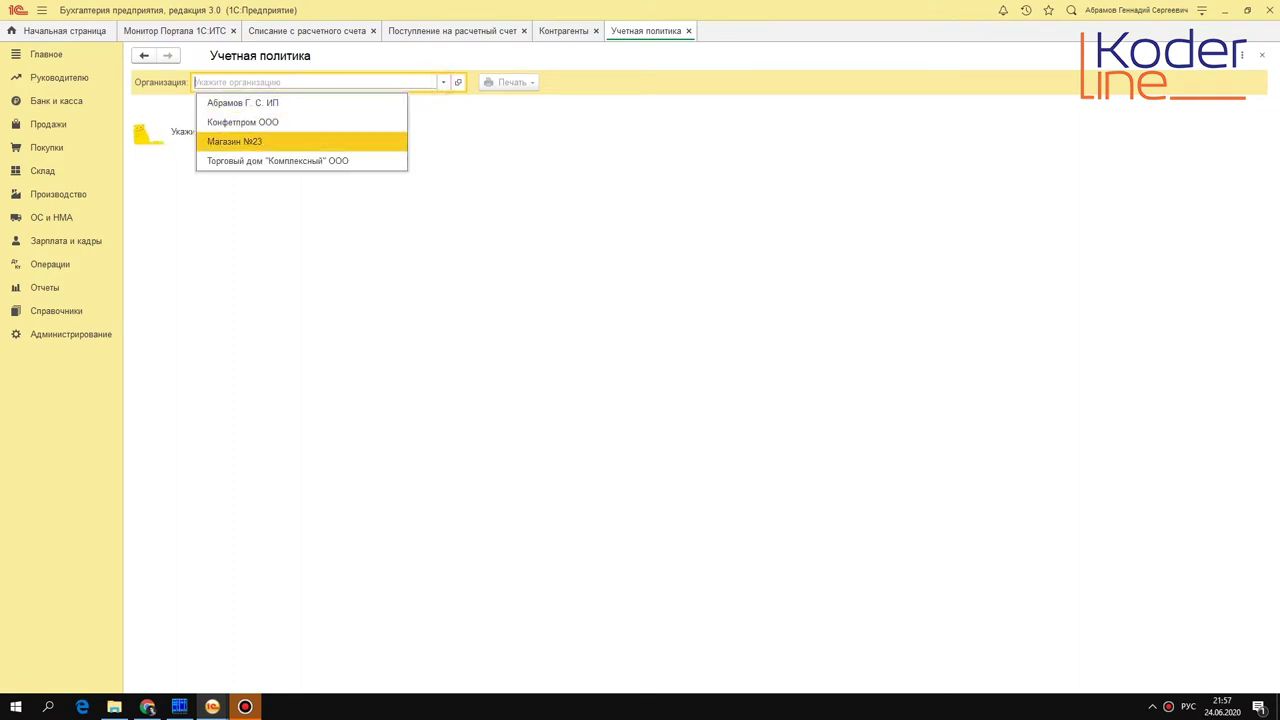
left_click(323, 160)
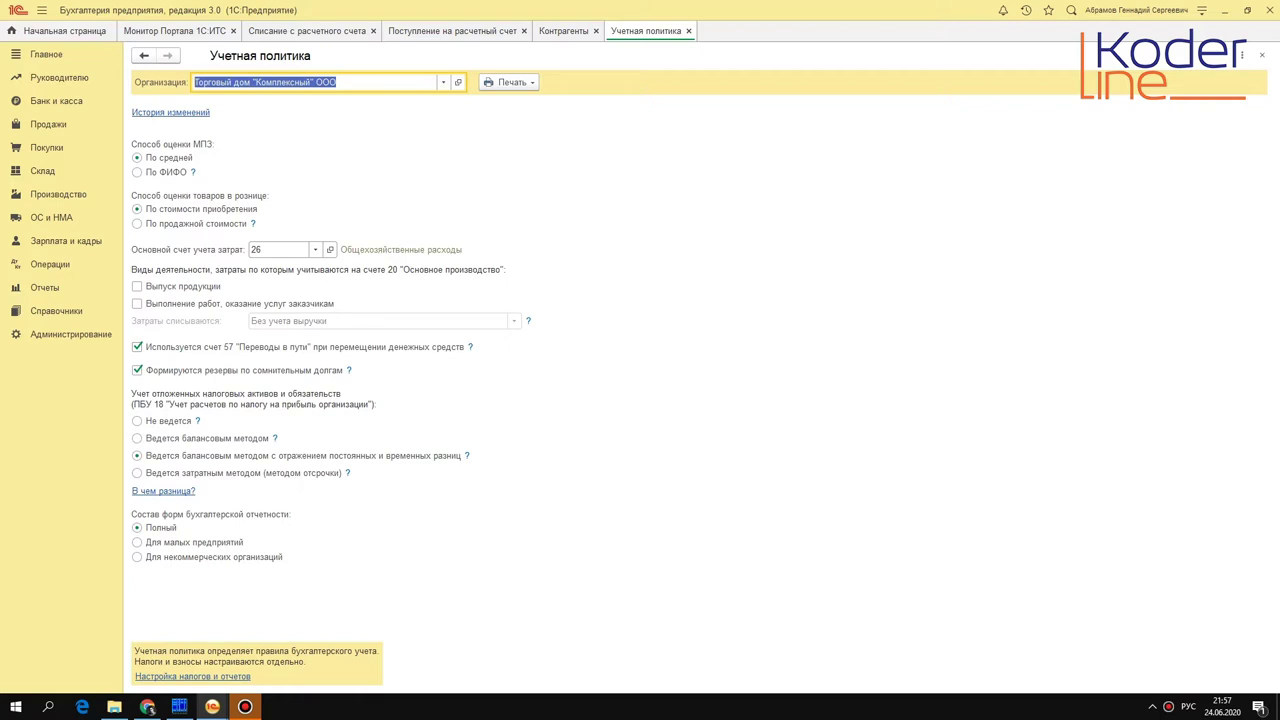
left_click(470, 347)
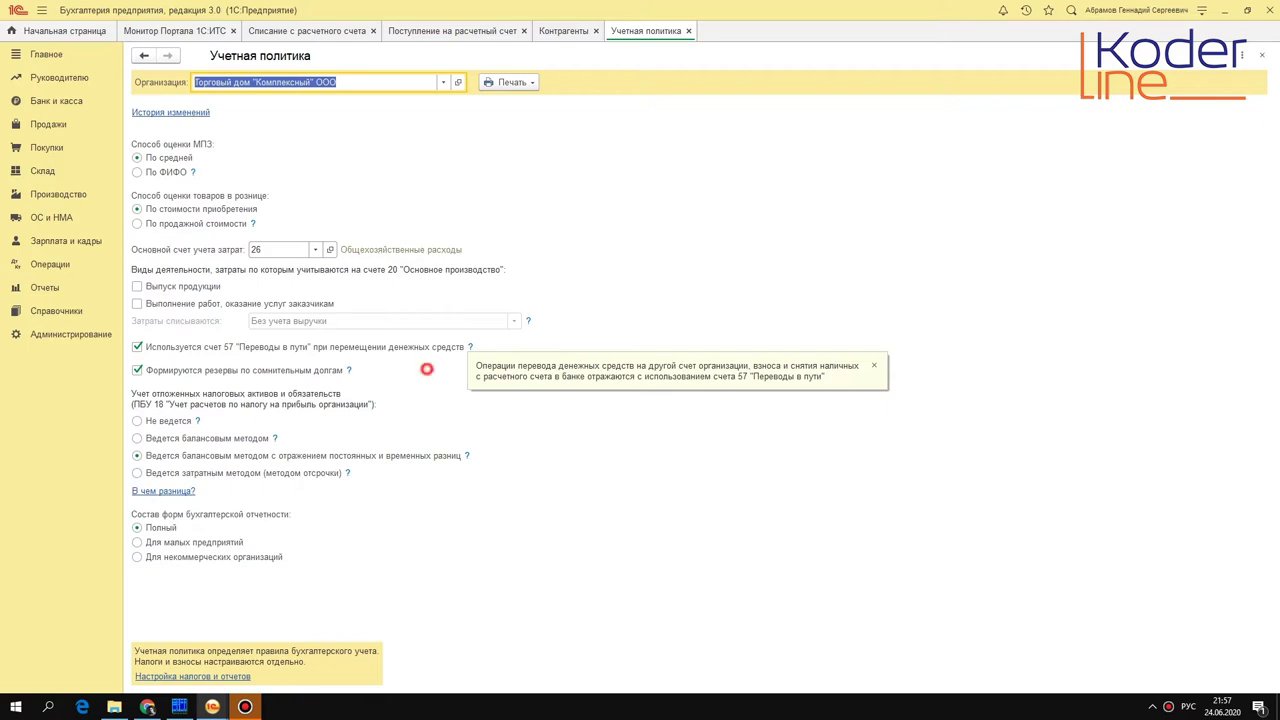
left_click(688, 31)
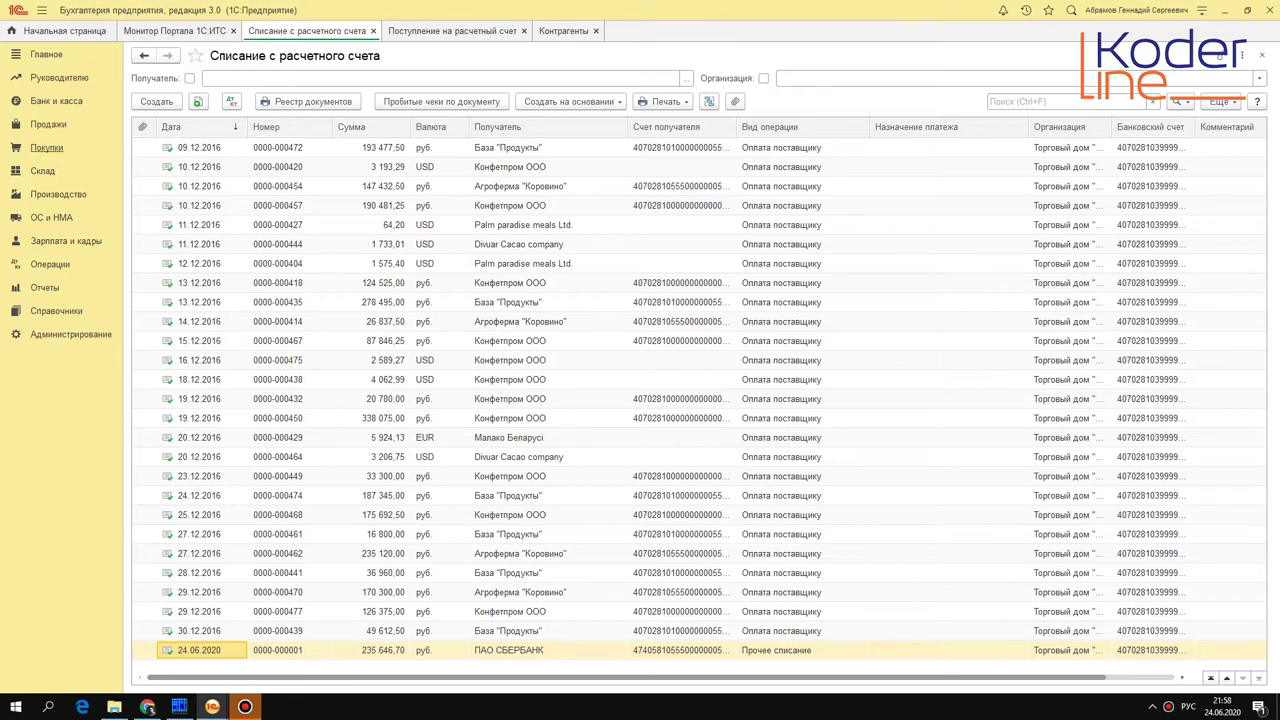
Step: Create a new Списание с расчетного счета document dated 01.06.2020
left_click(446, 31)
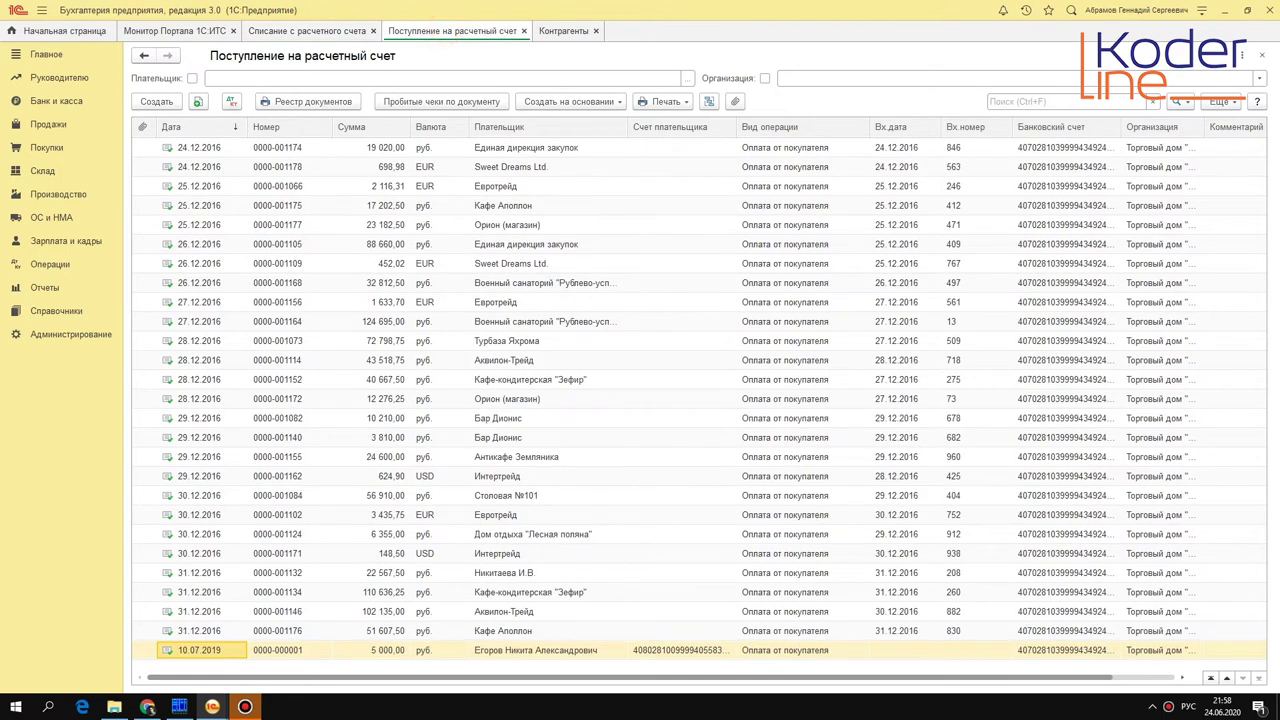
left_click(318, 31)
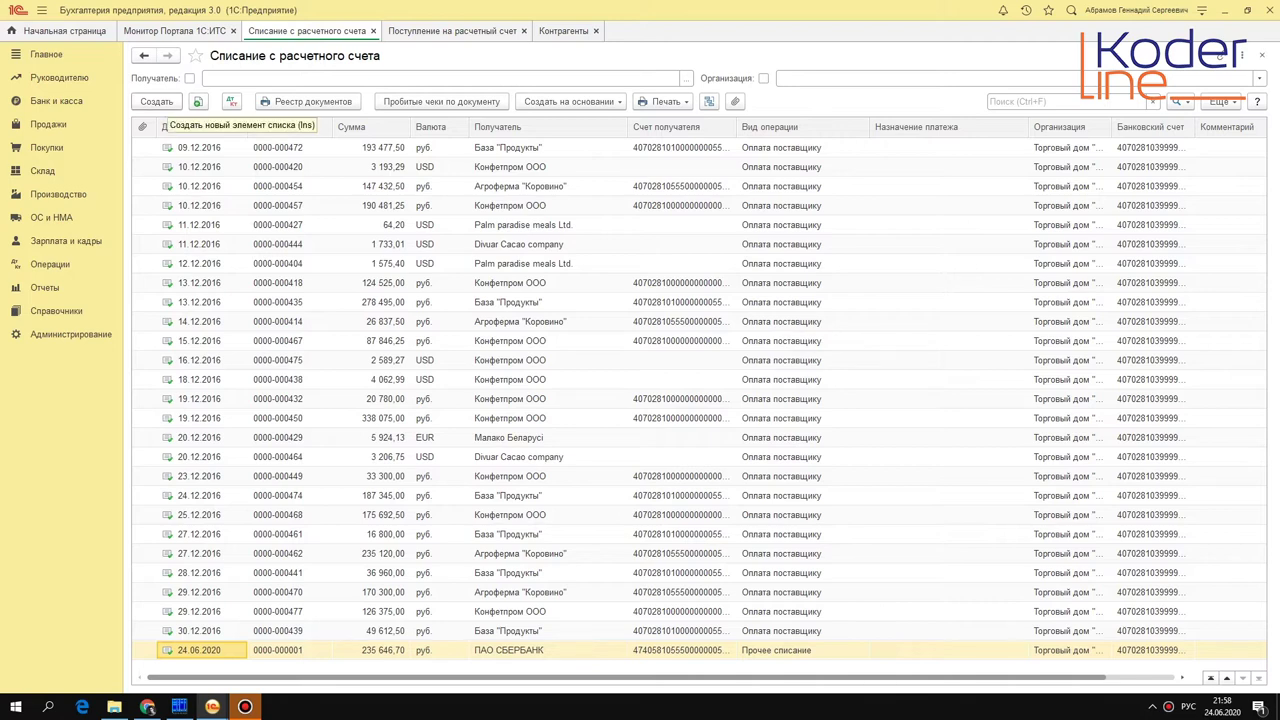
left_click(156, 101)
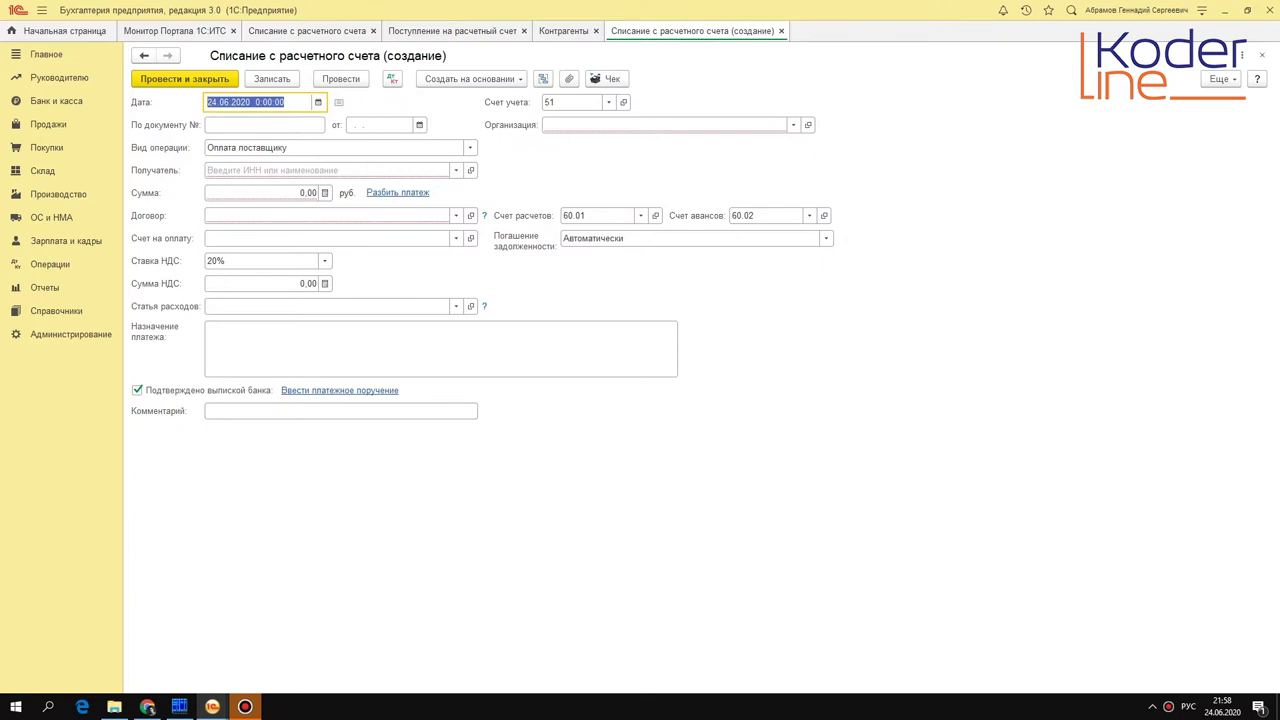
left_click(320, 102)
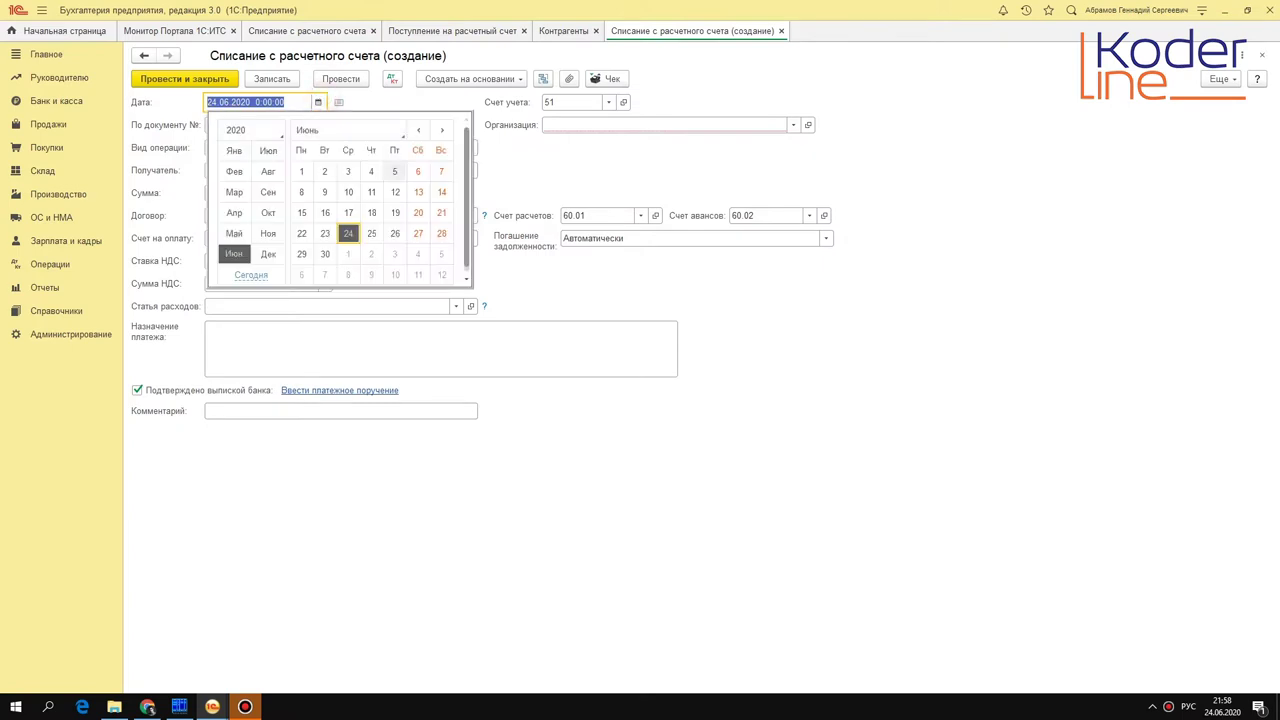
left_click(301, 171)
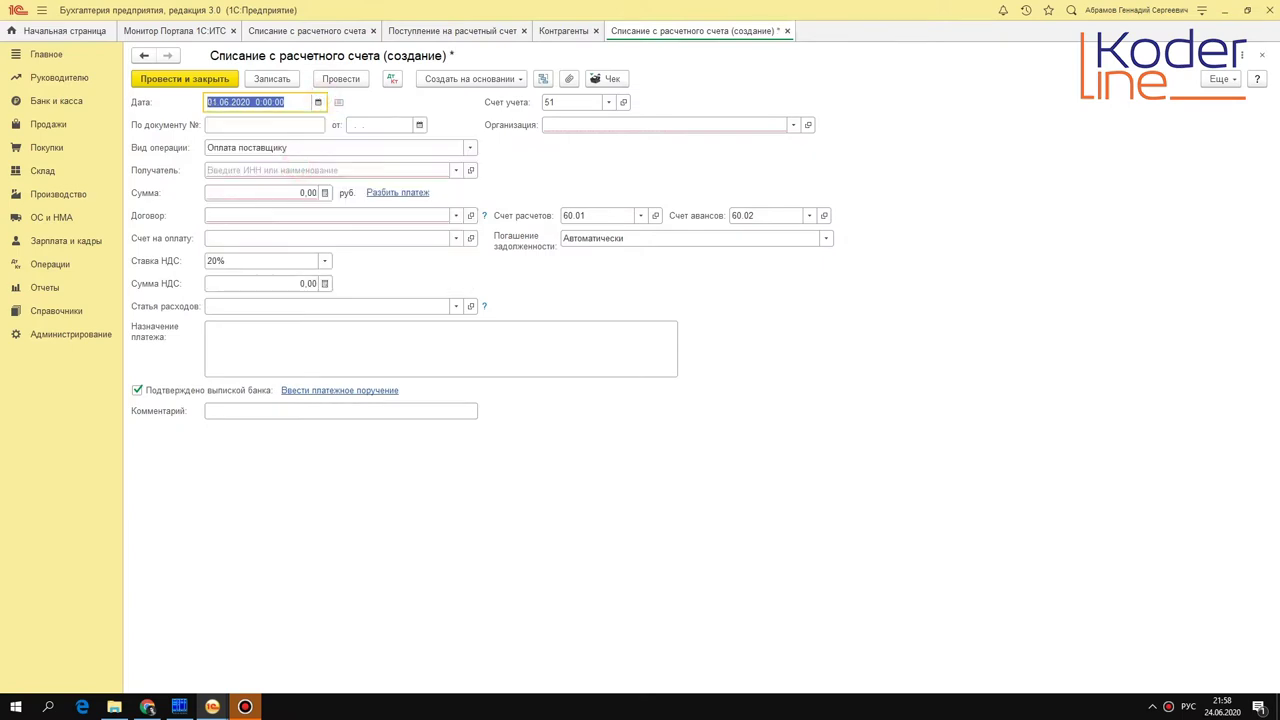
Step: Set the document's operation type to Прочее списание from the full list of operation types
left_click(469, 147)
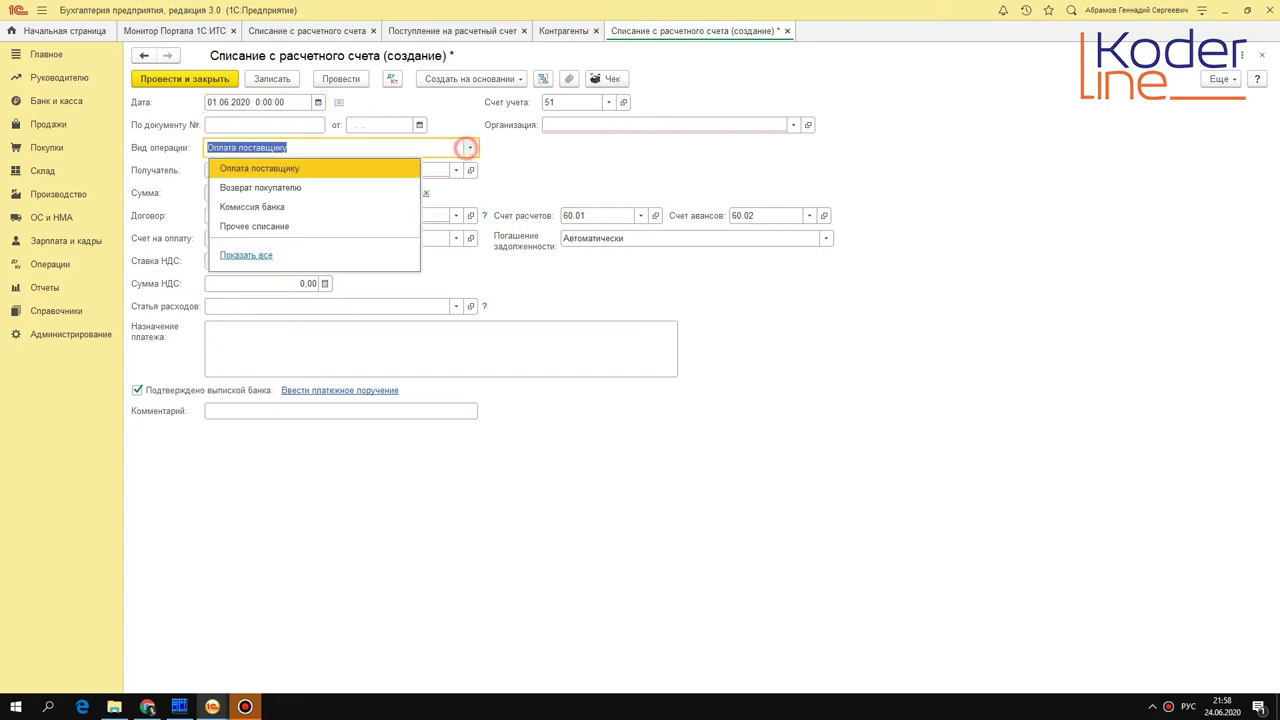
left_click(262, 254)
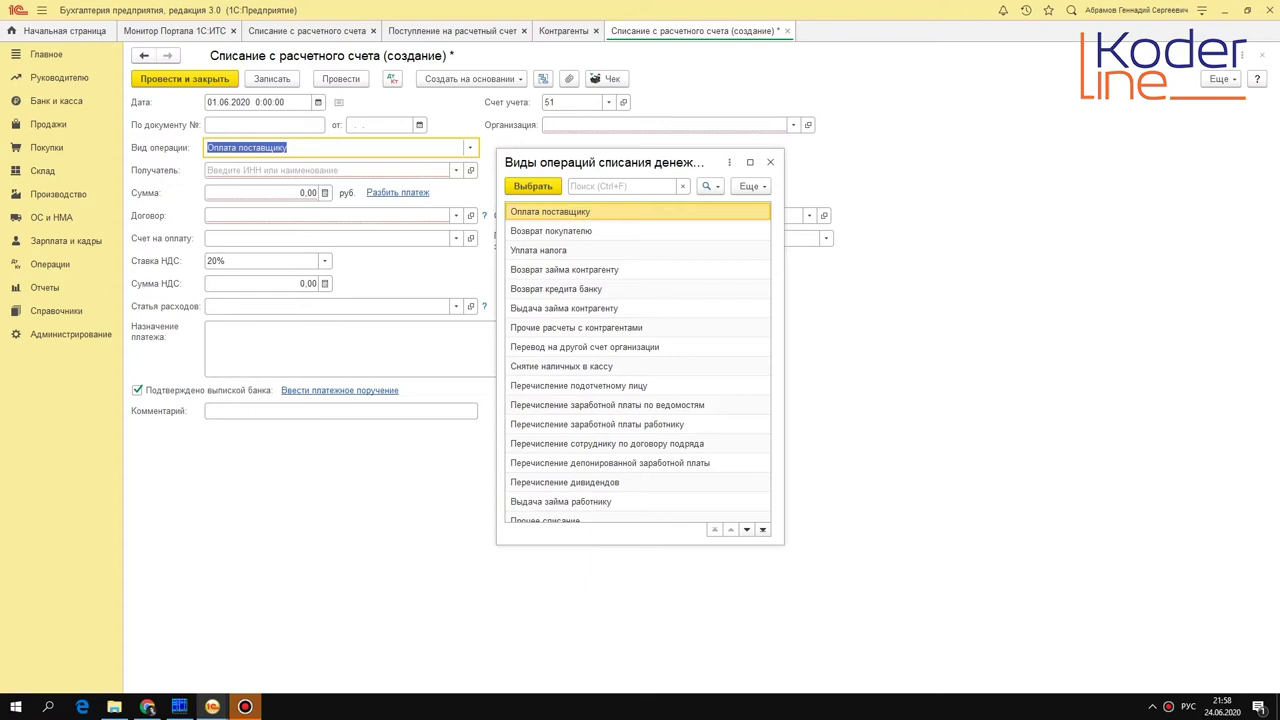
scroll(638, 363, "down", 1)
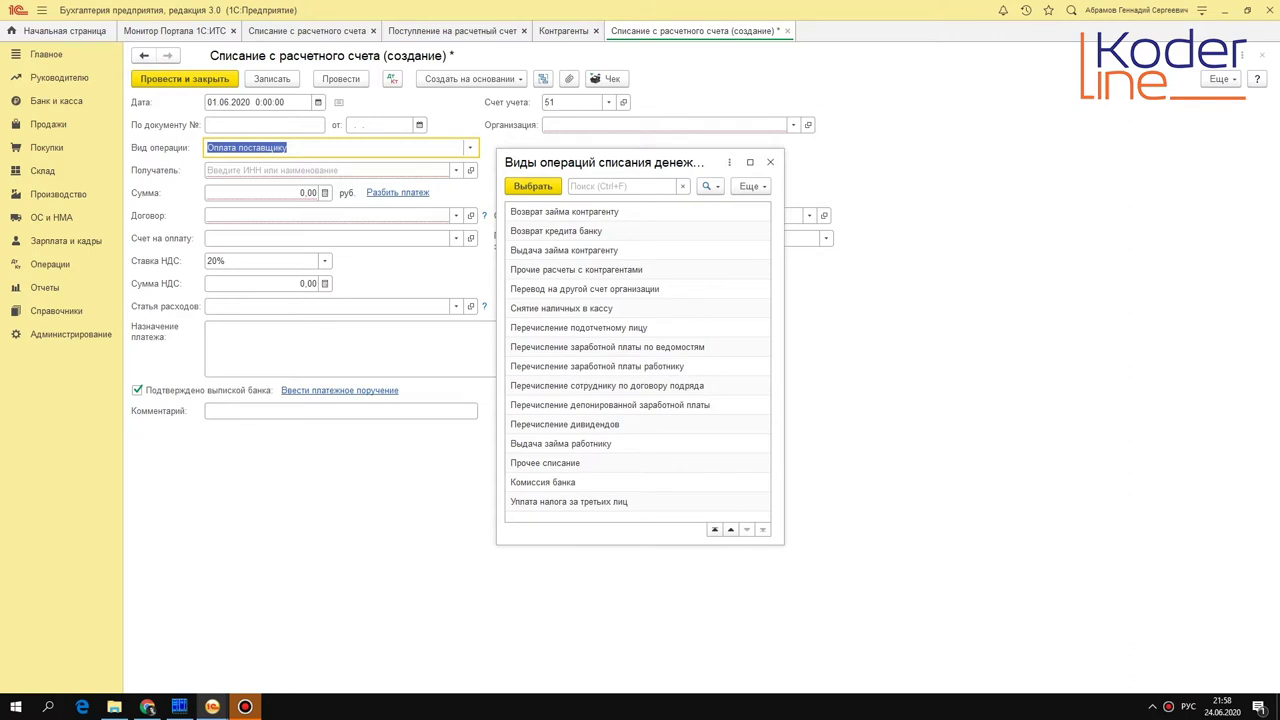
scroll(638, 363, "up", 1)
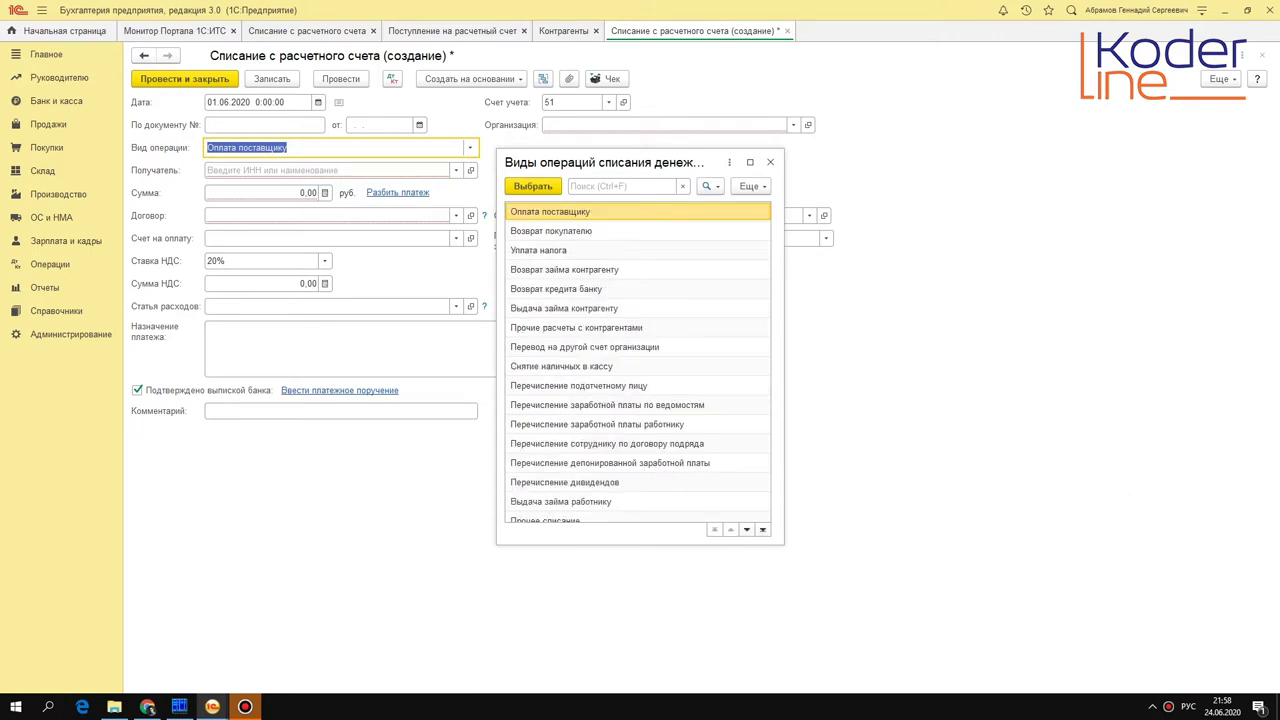
scroll(638, 363, "down", 1)
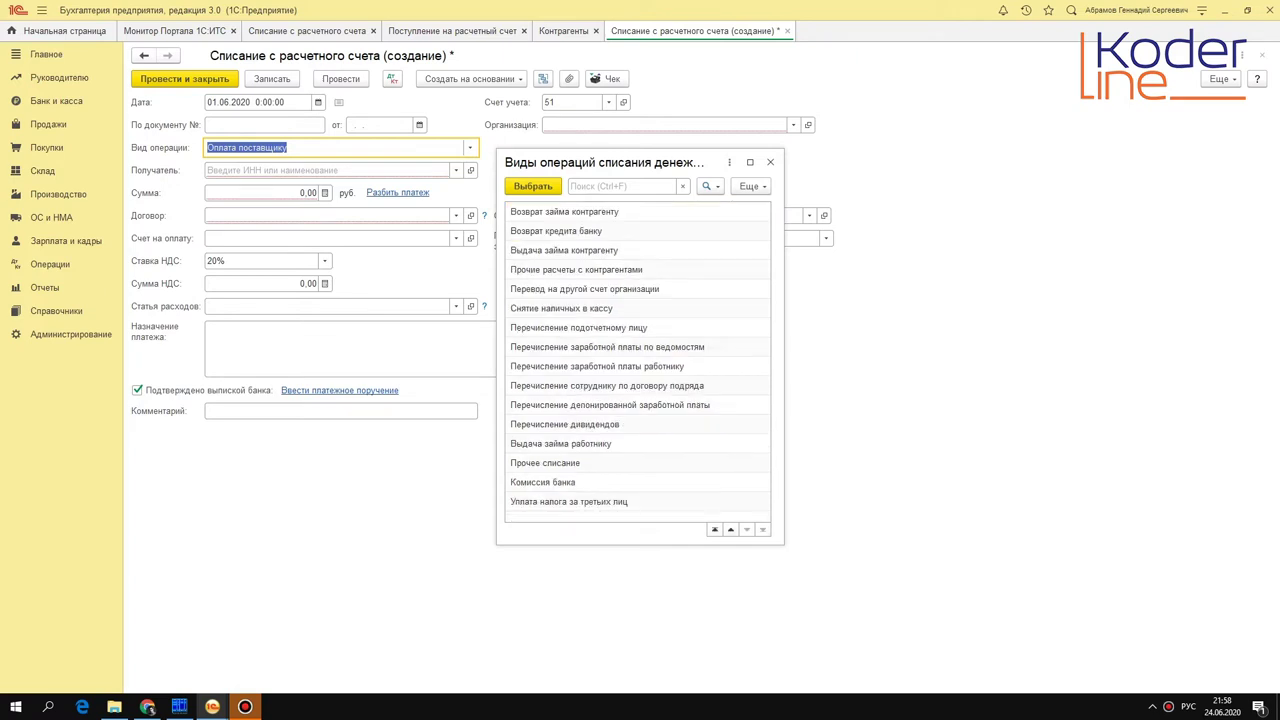
left_click(599, 463)
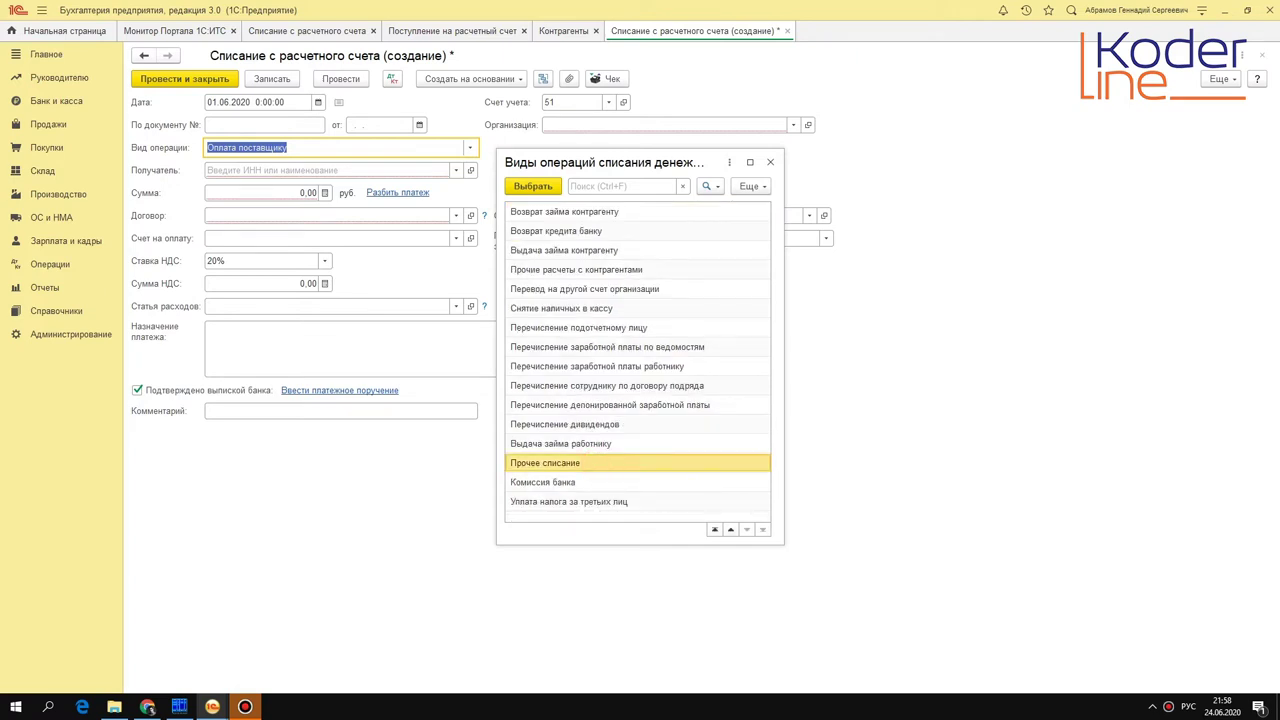
double_click(618, 462)
Step: Set the document's organization to Торговый дом "Комплексный" ООО
left_click(745, 125)
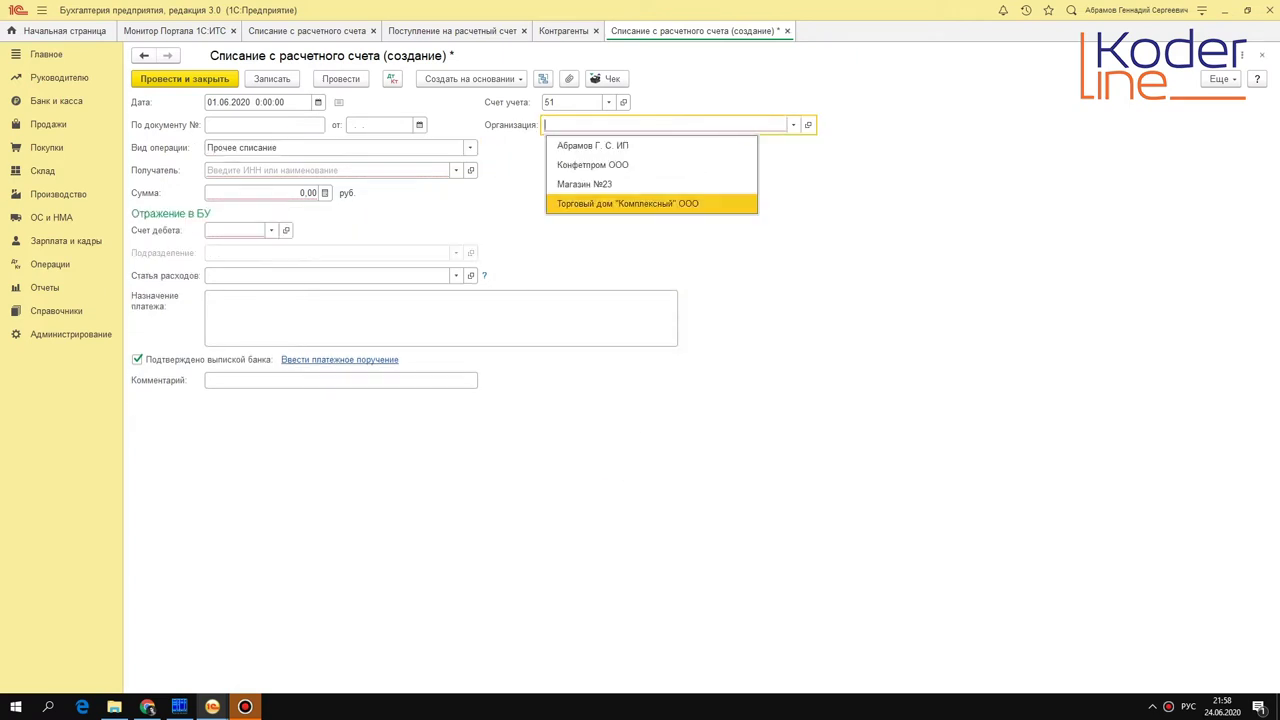
left_click(664, 204)
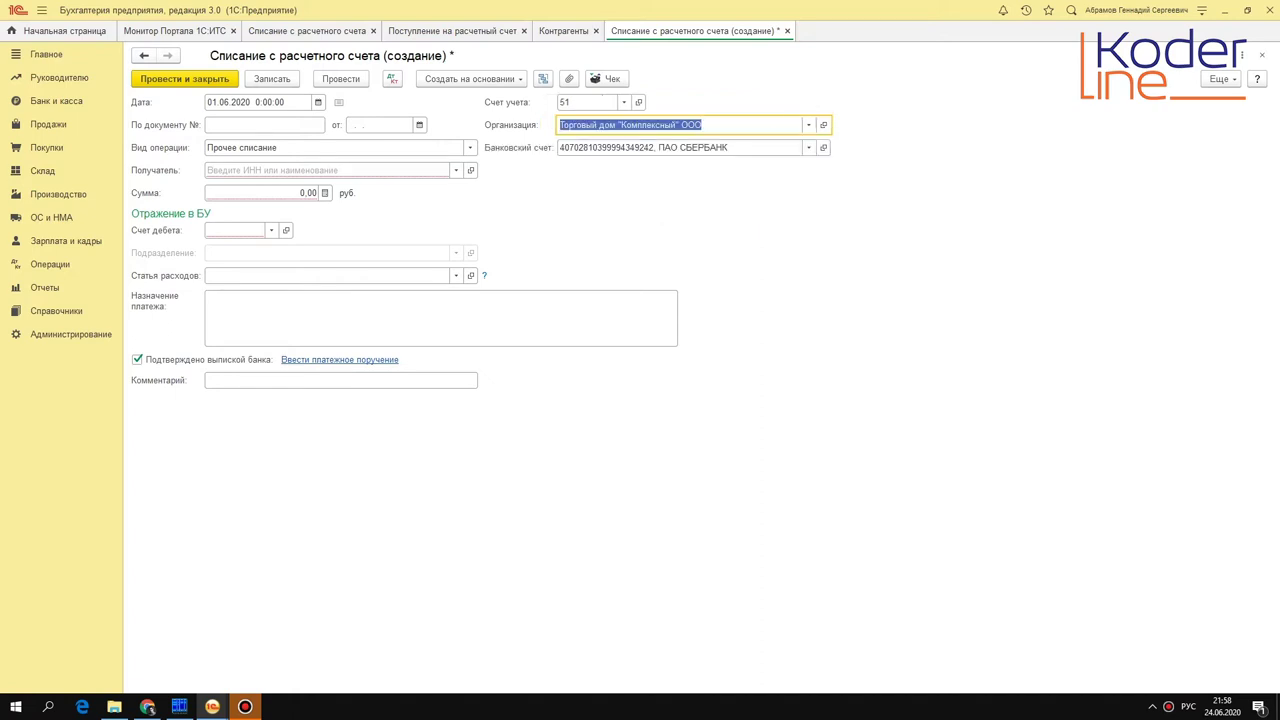
left_click(657, 148)
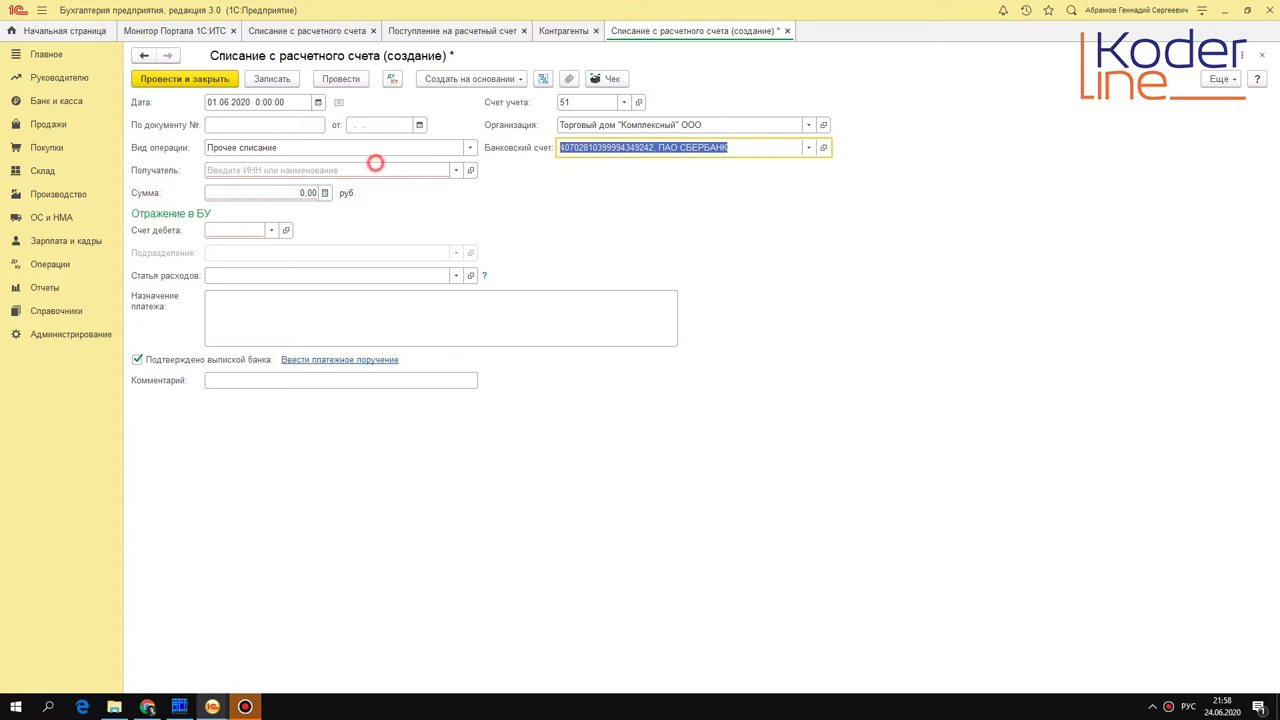
Step: Set the document's recipient to ВЭБ.РФ, chosen from the Банк group of the counterparties directory
left_click(371, 169)
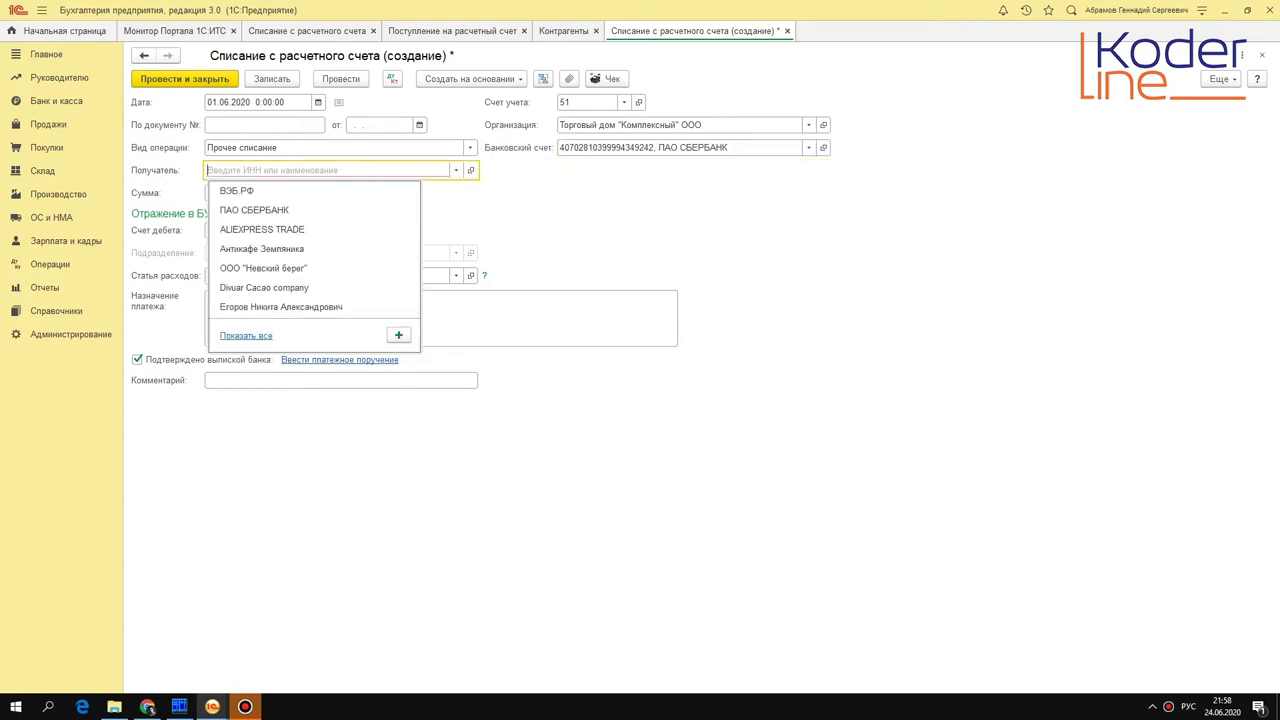
key("F4")
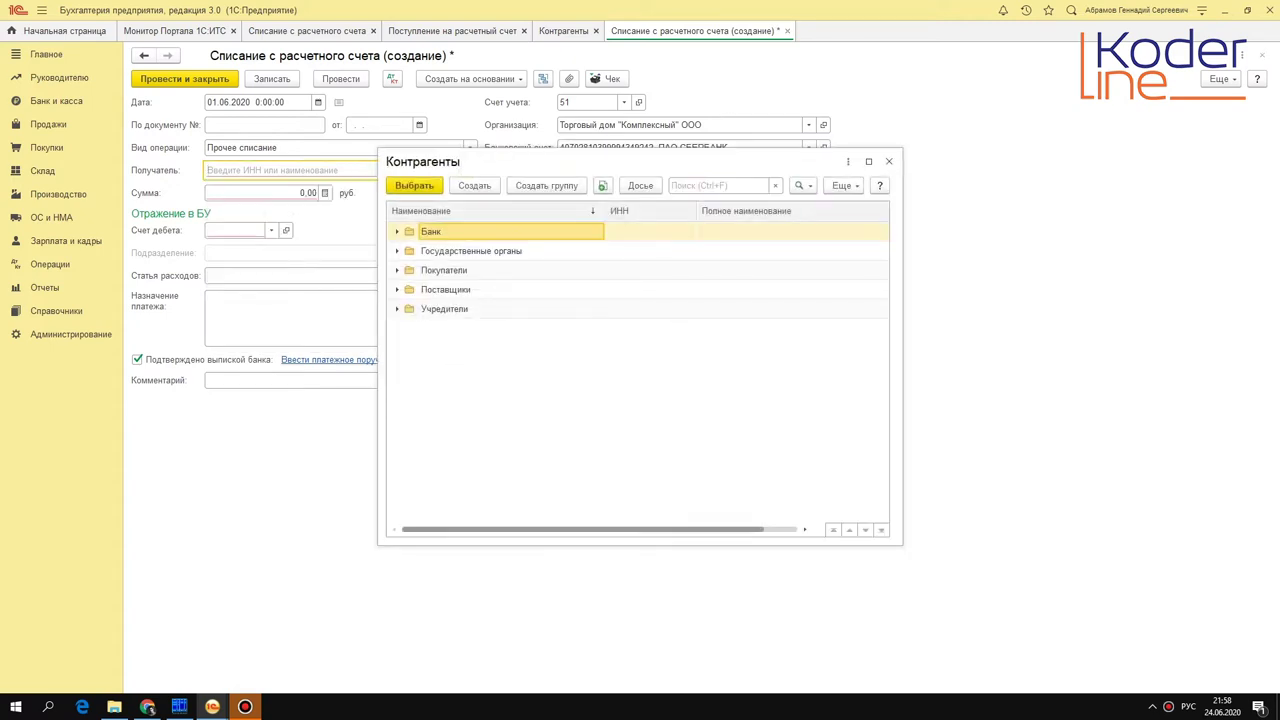
left_click(396, 231)
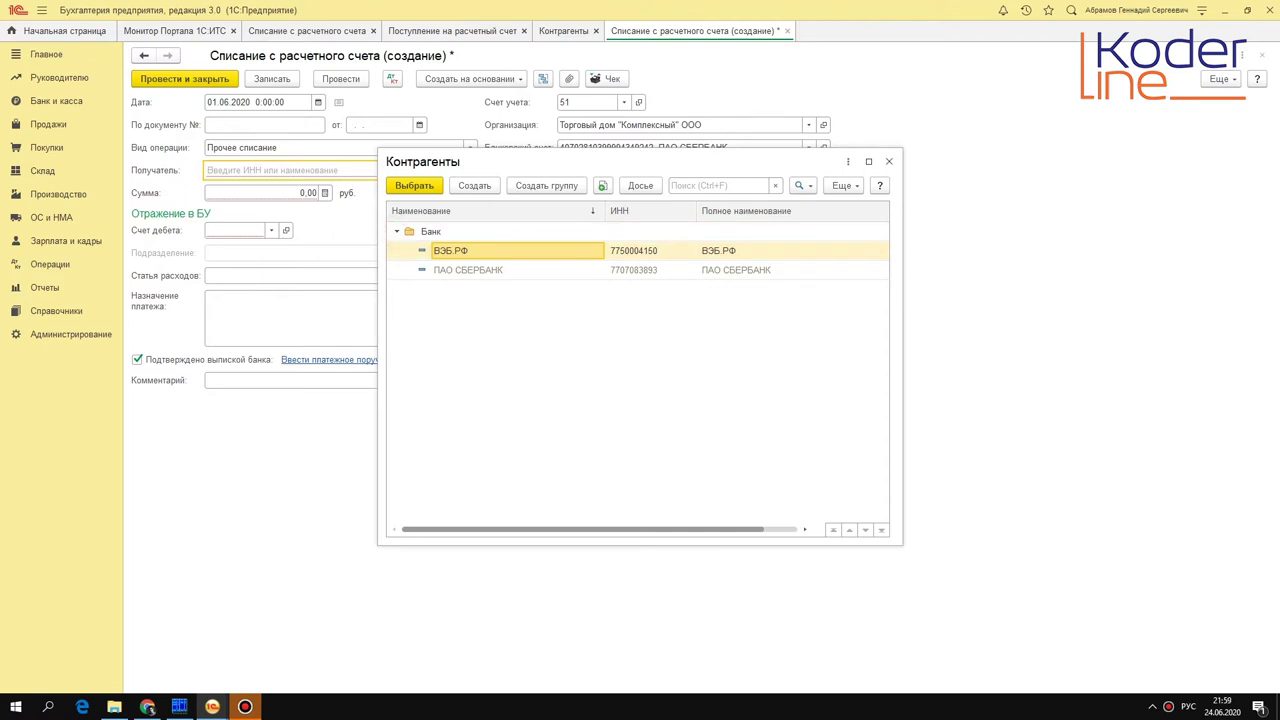
double_click(473, 250)
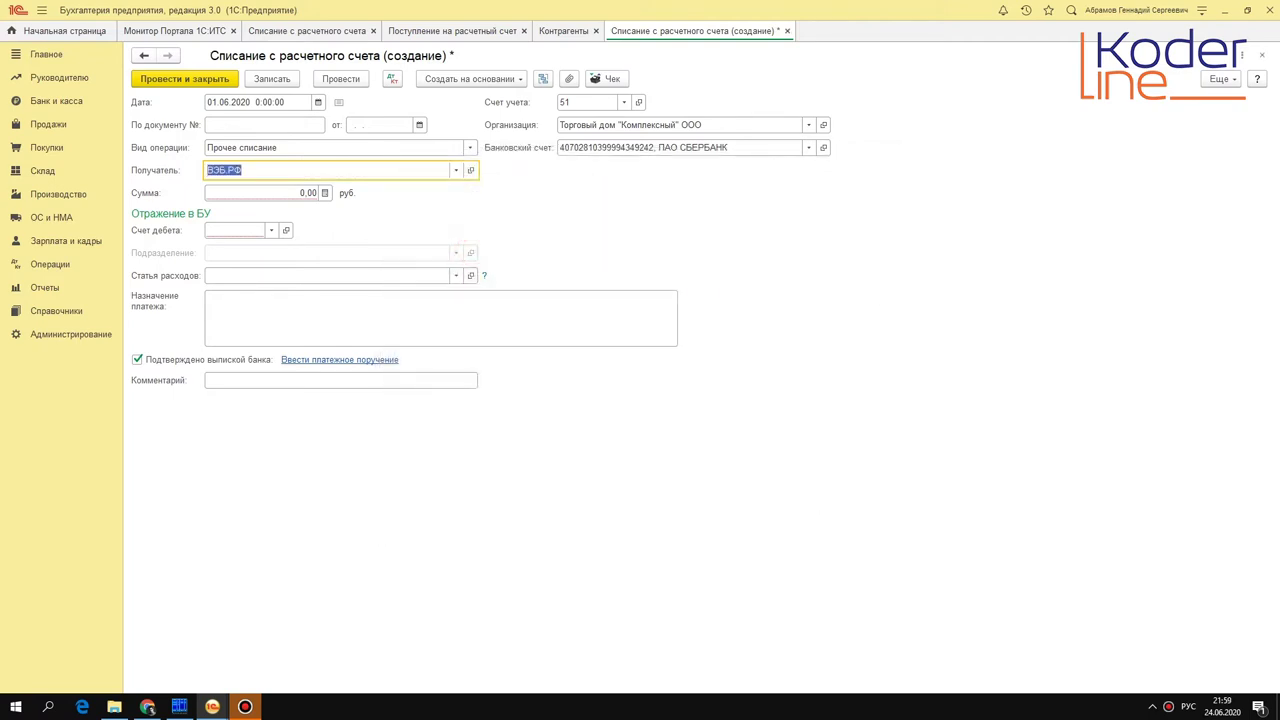
Step: Set the debit account to 57.02 and its counterparty to ВЭБ.РФ
left_click(268, 190)
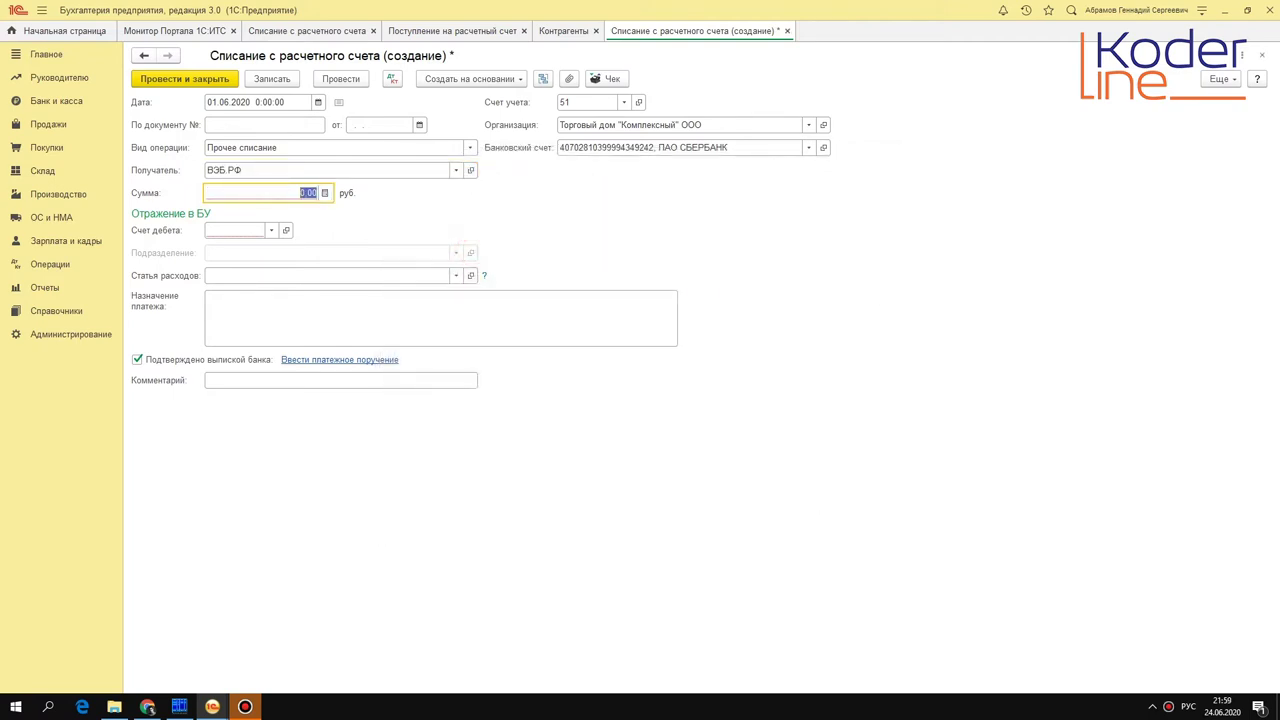
left_click(244, 230)
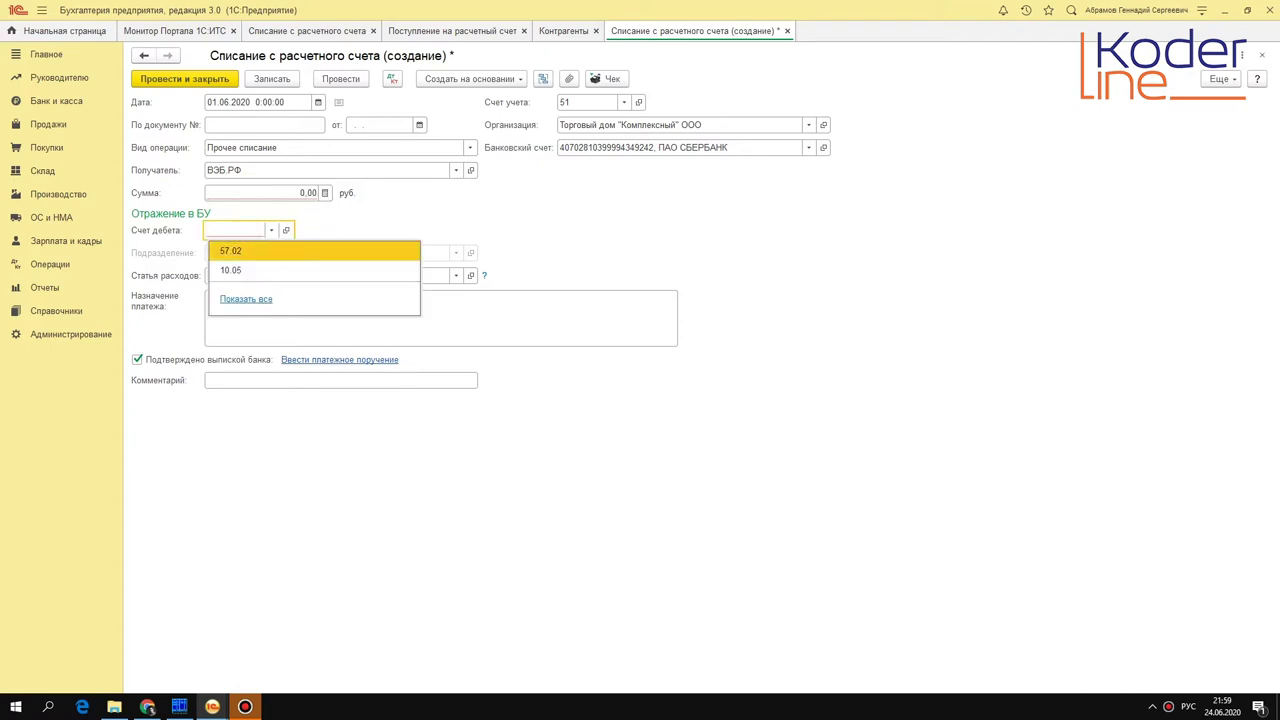
left_click(248, 250)
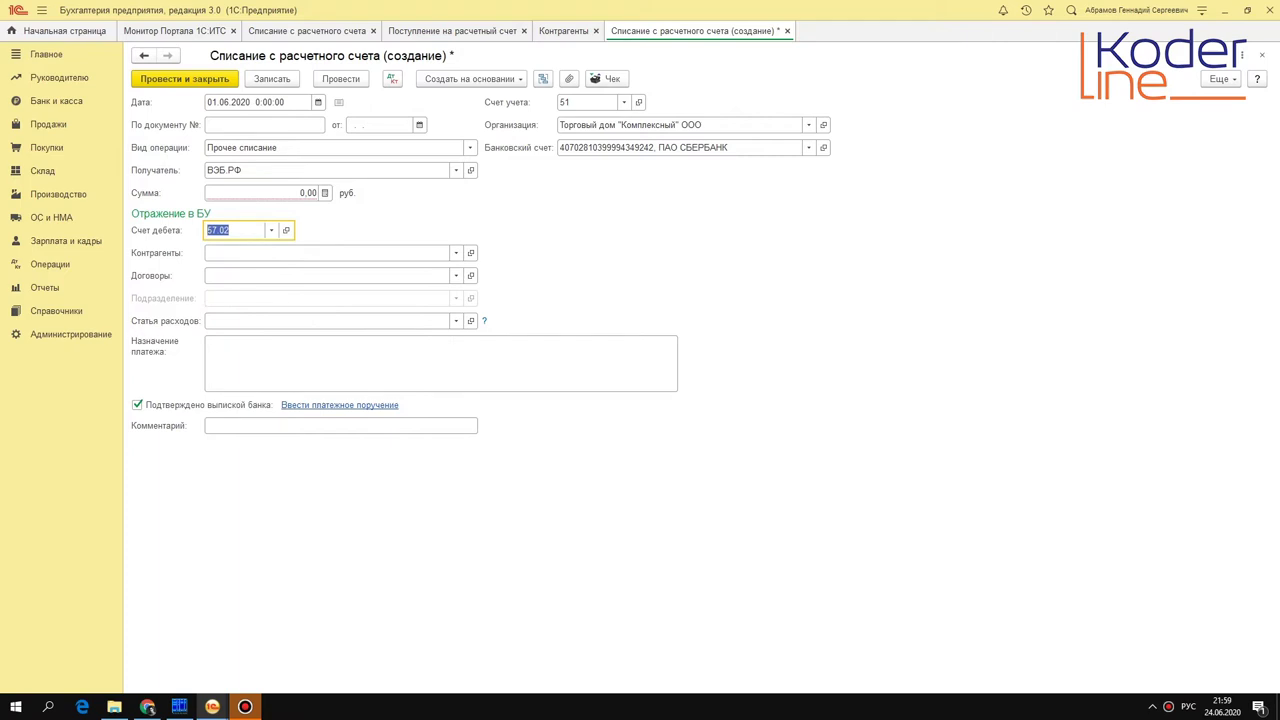
left_click(456, 252)
left_click(304, 274)
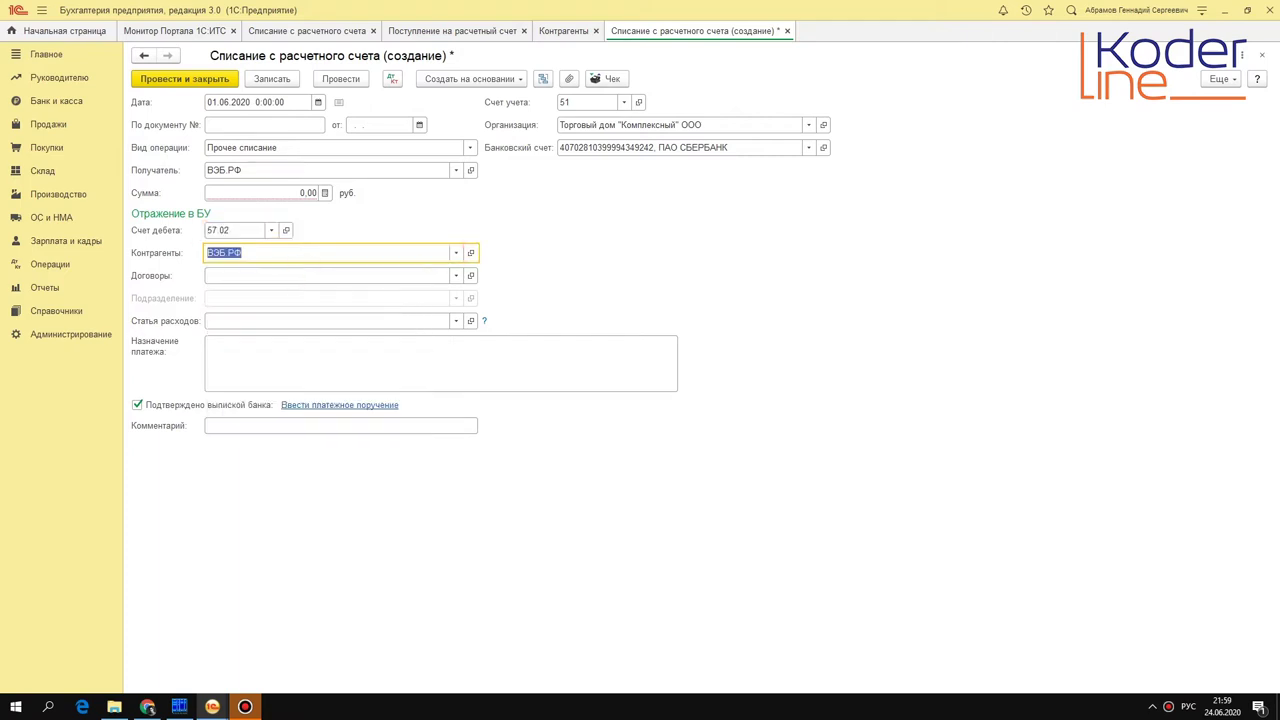
Step: Check the settlement currency in the contract Конвертация валюты (USD) от 01.06.2020 and select this contract for the debit account
left_click(456, 275)
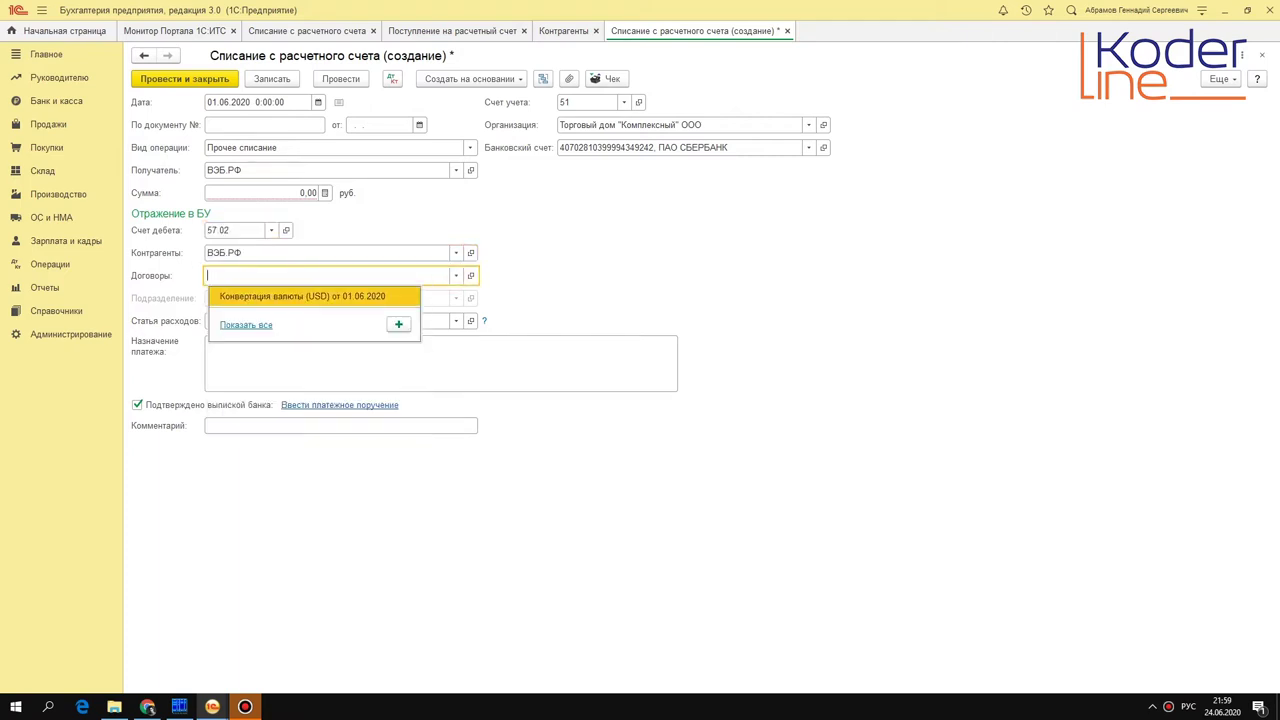
left_click(355, 276)
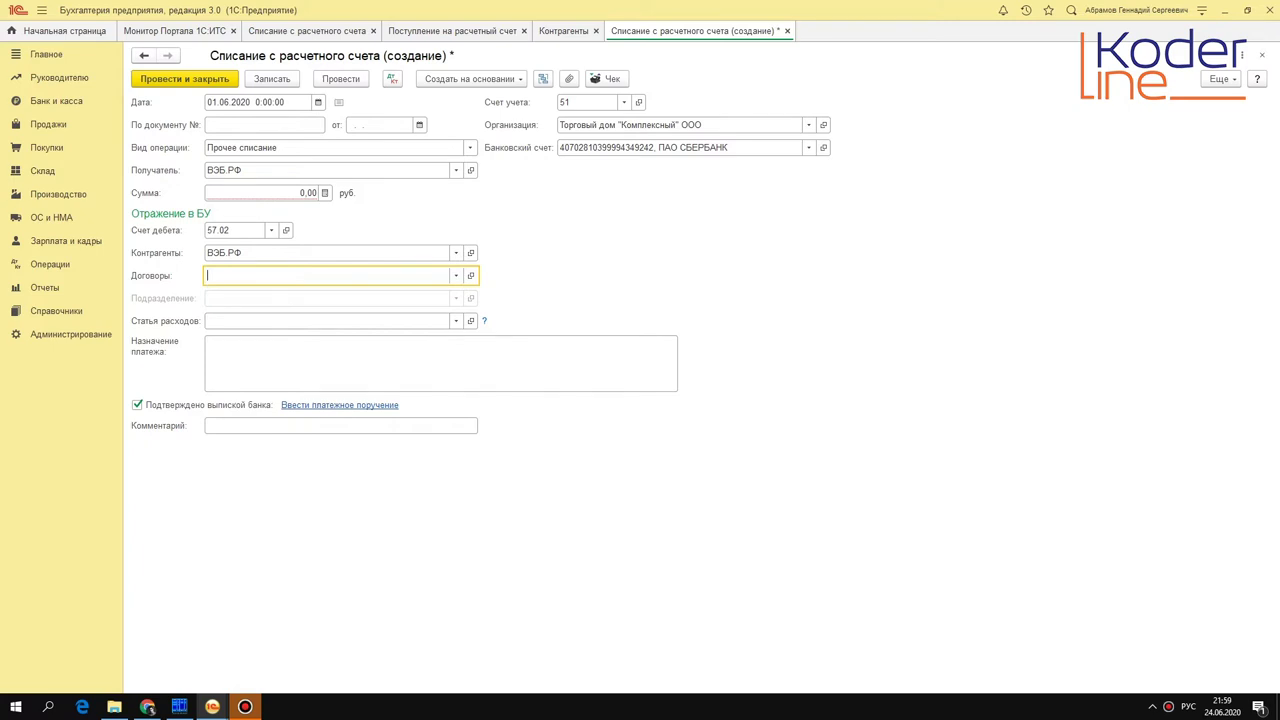
key("F4")
key("F2")
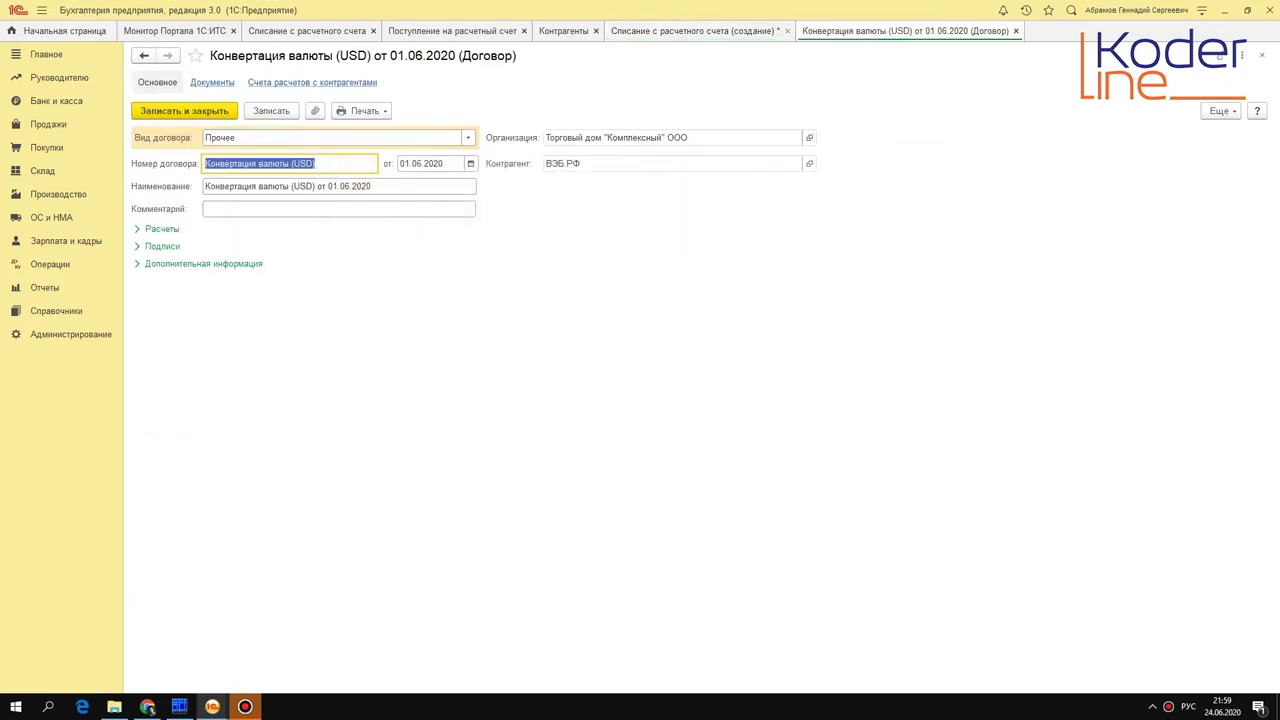
left_click(160, 229)
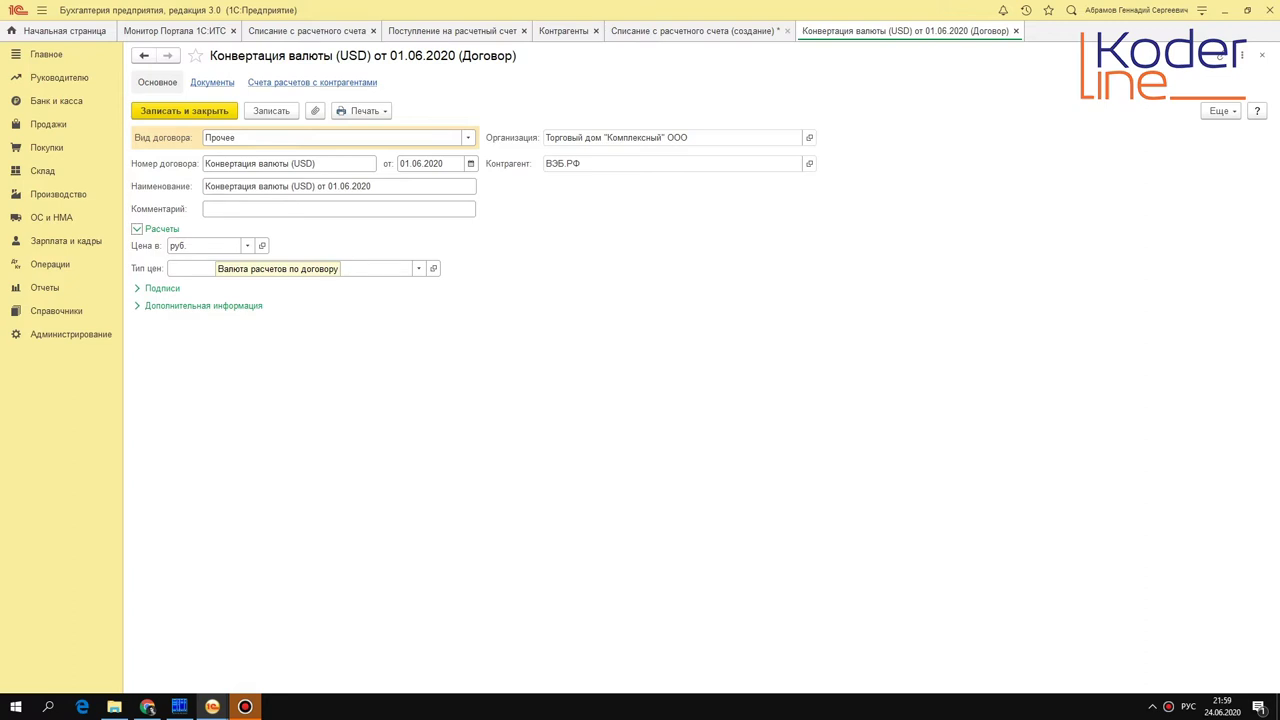
key("ctrl+Return")
double_click(443, 231)
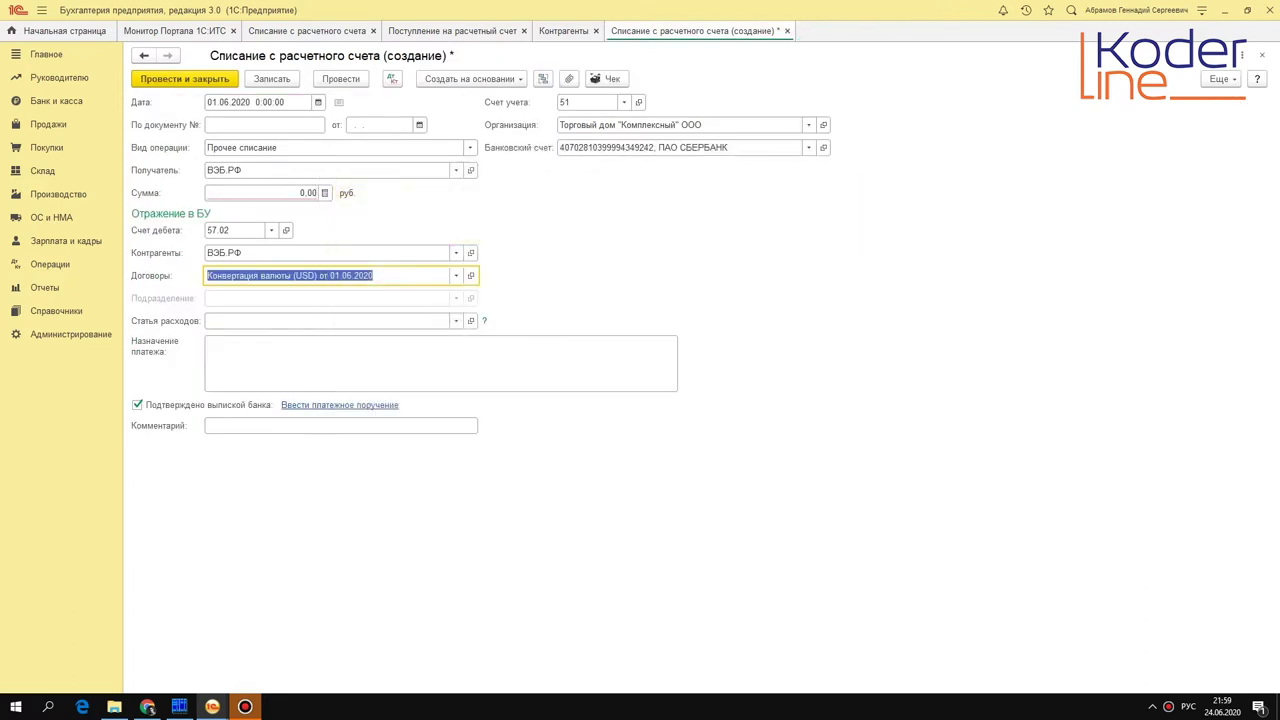
Step: Set the expense item to Приобретение валюты from the full list of cash flow items
key("Return")
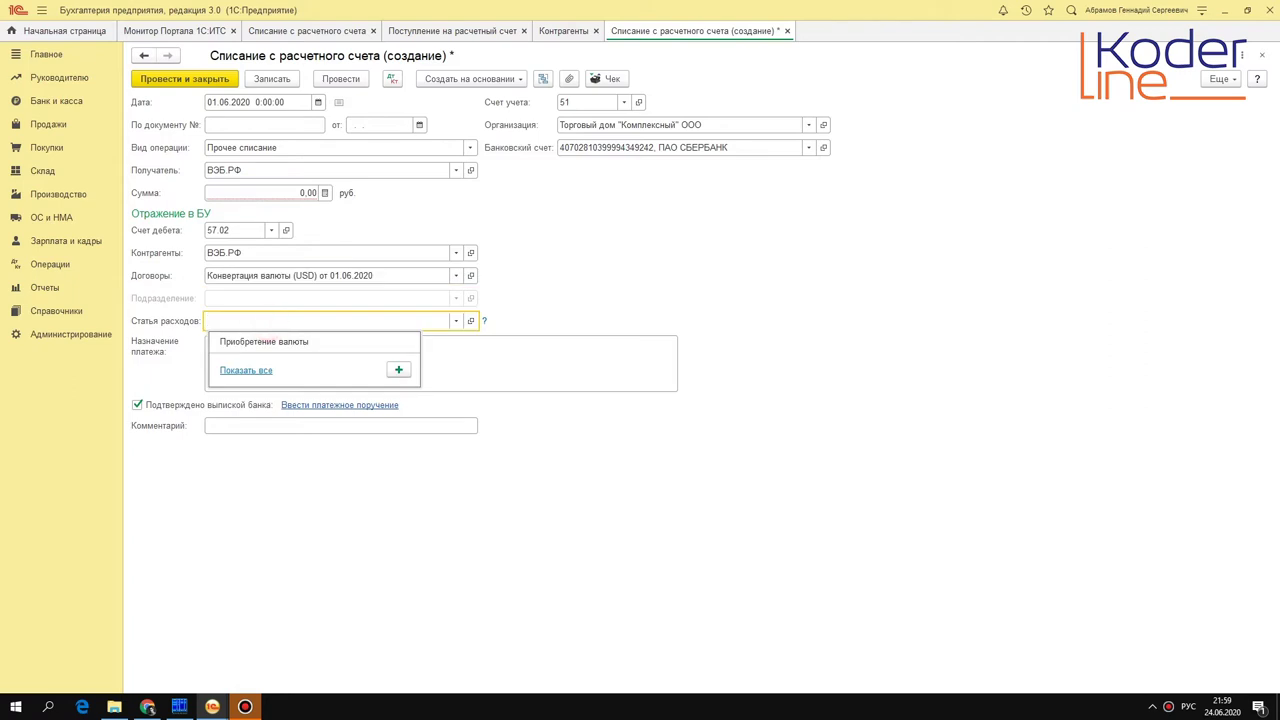
key("Down")
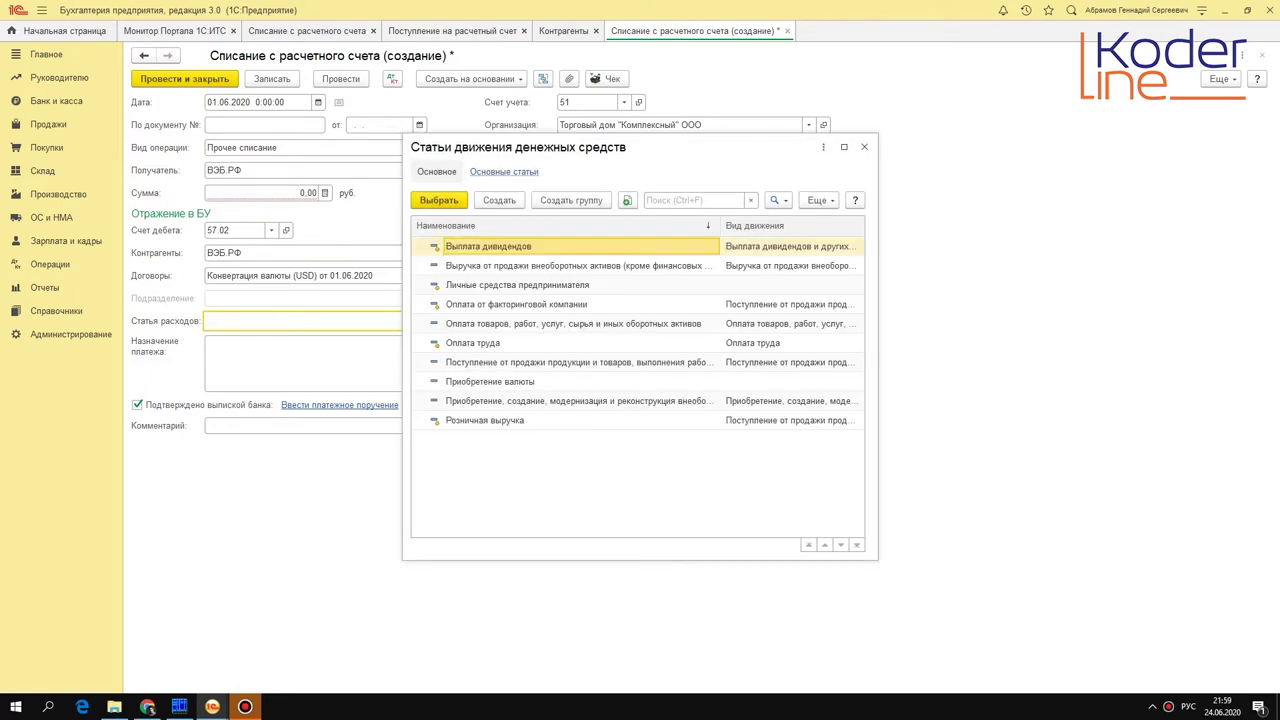
left_click(519, 381)
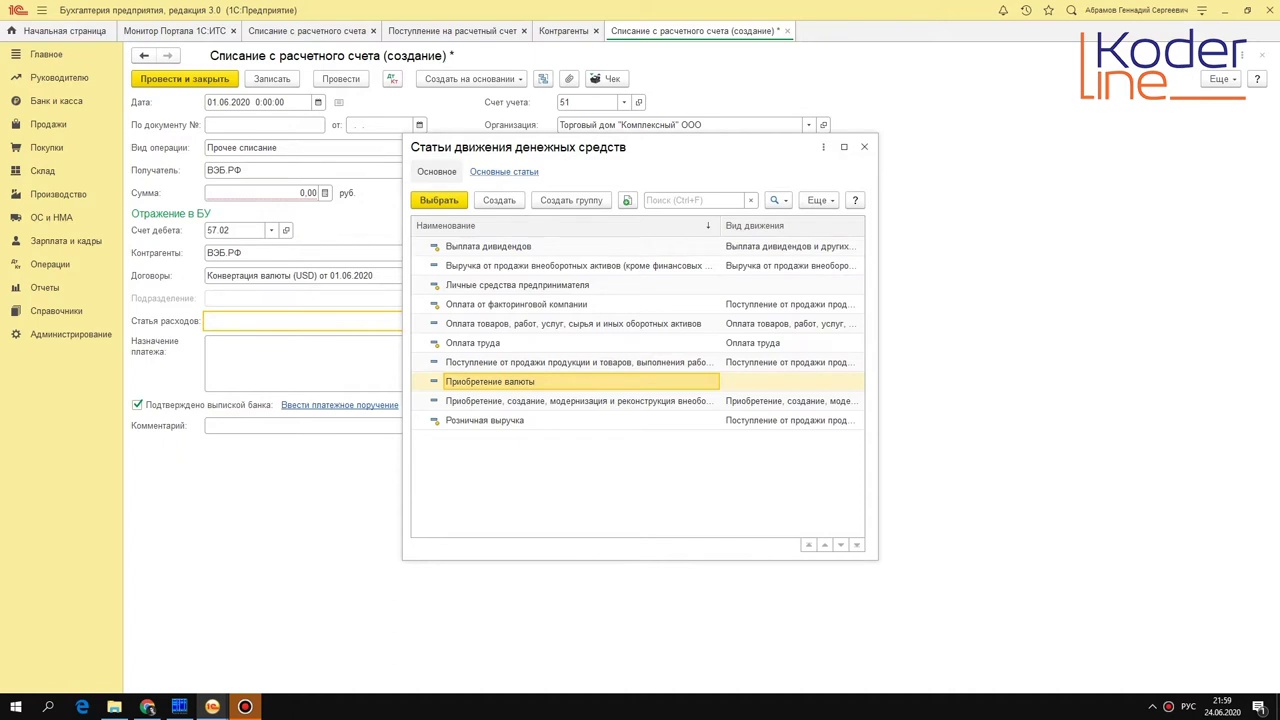
double_click(529, 380)
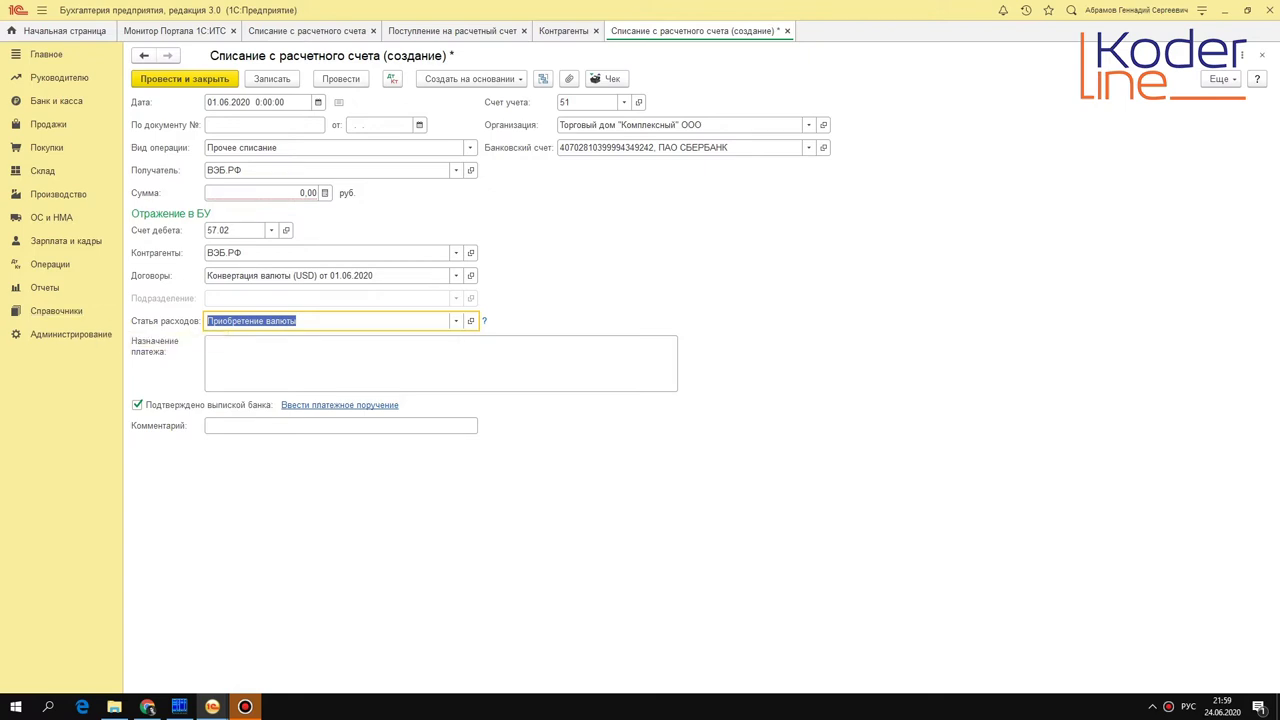
Step: Find the Валюты directory with the function search "ва" and open the exchange rate history of Доллар США (USD)
left_click(60, 310)
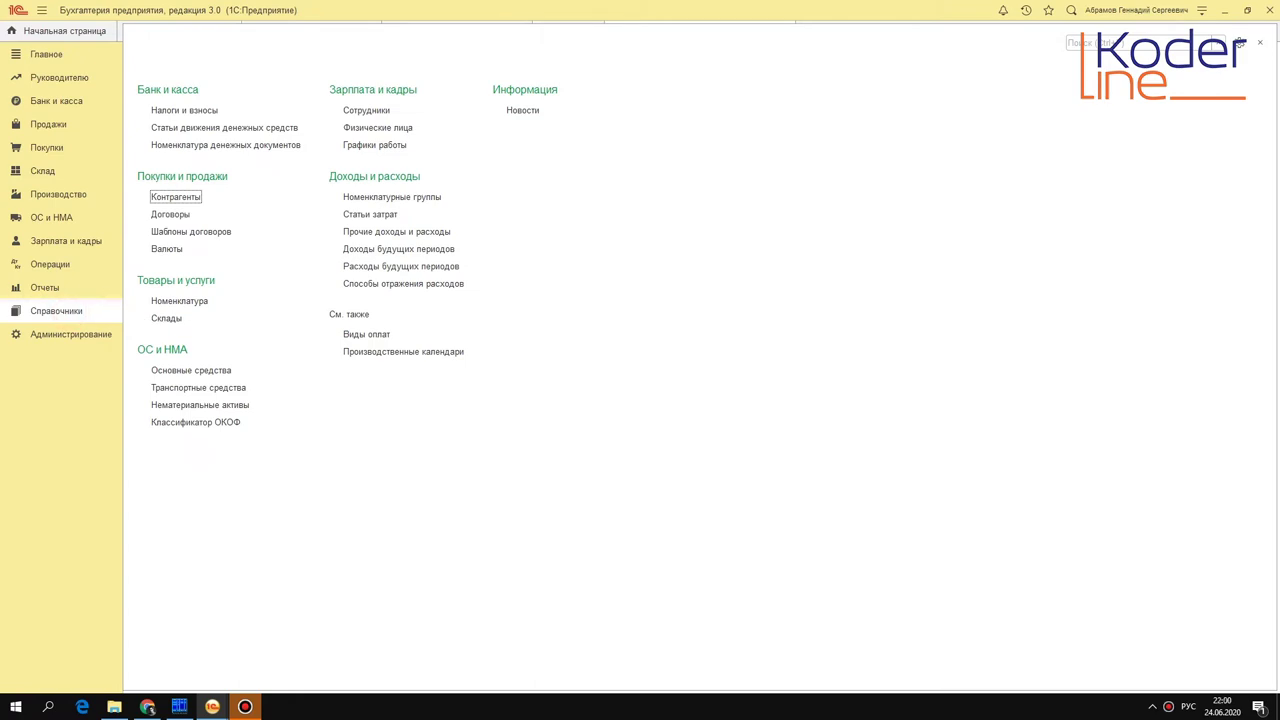
left_click(1095, 43)
type("ва")
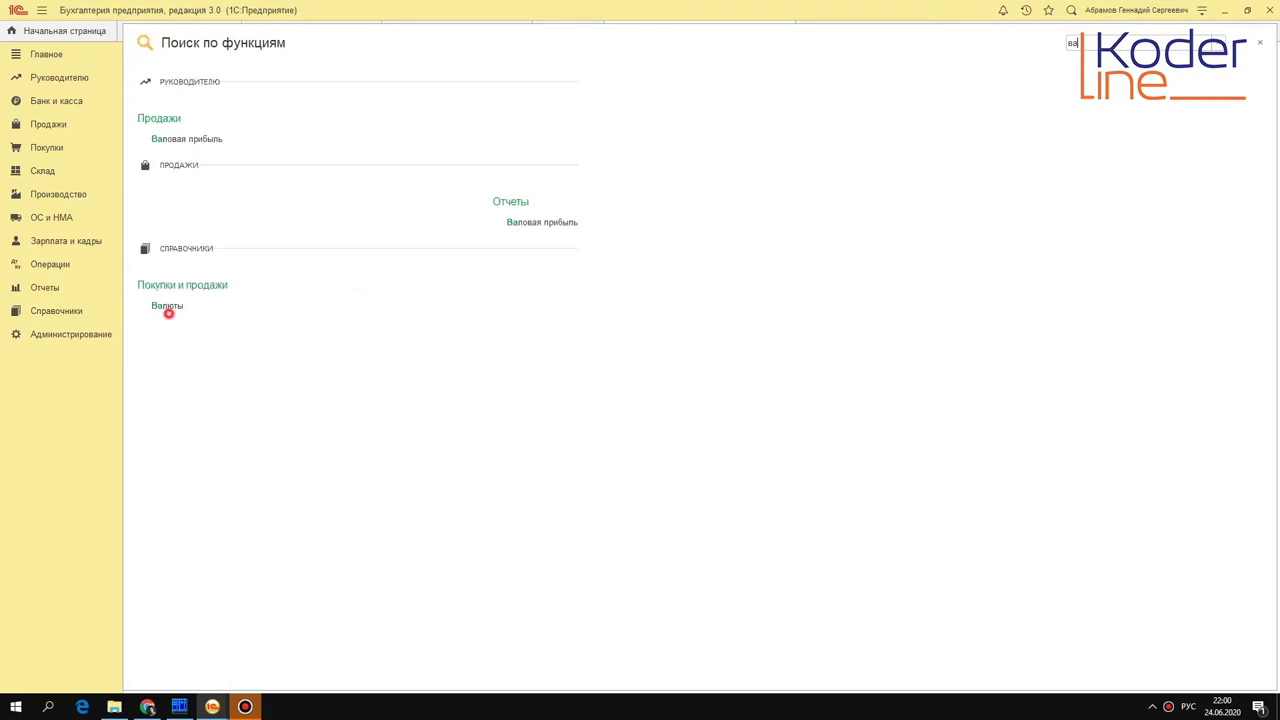
left_click(172, 306)
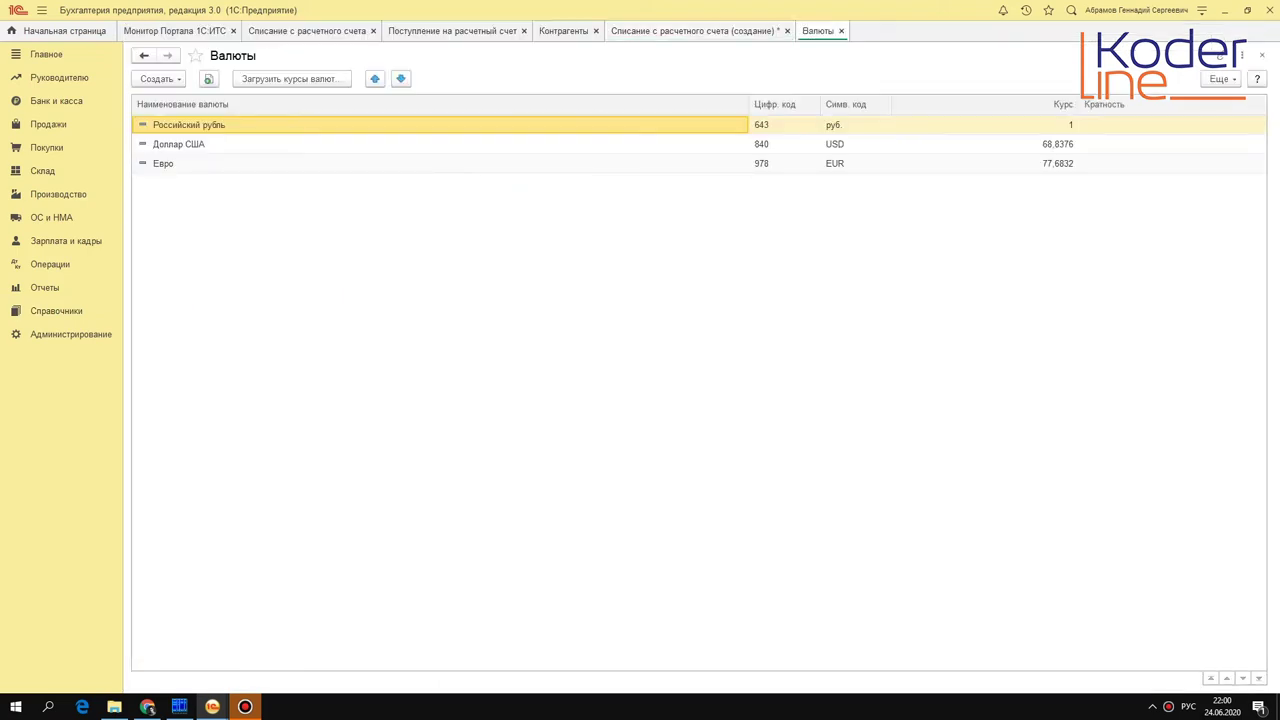
left_click(210, 144)
double_click(274, 144)
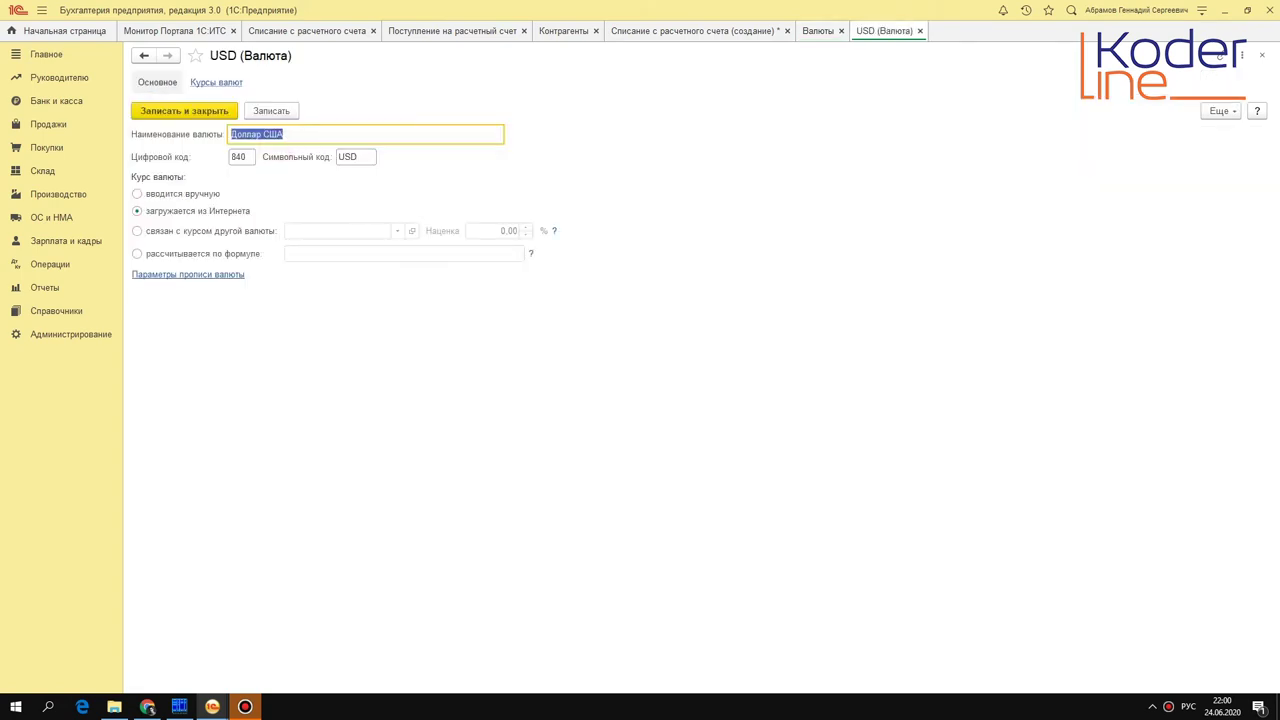
left_click(216, 82)
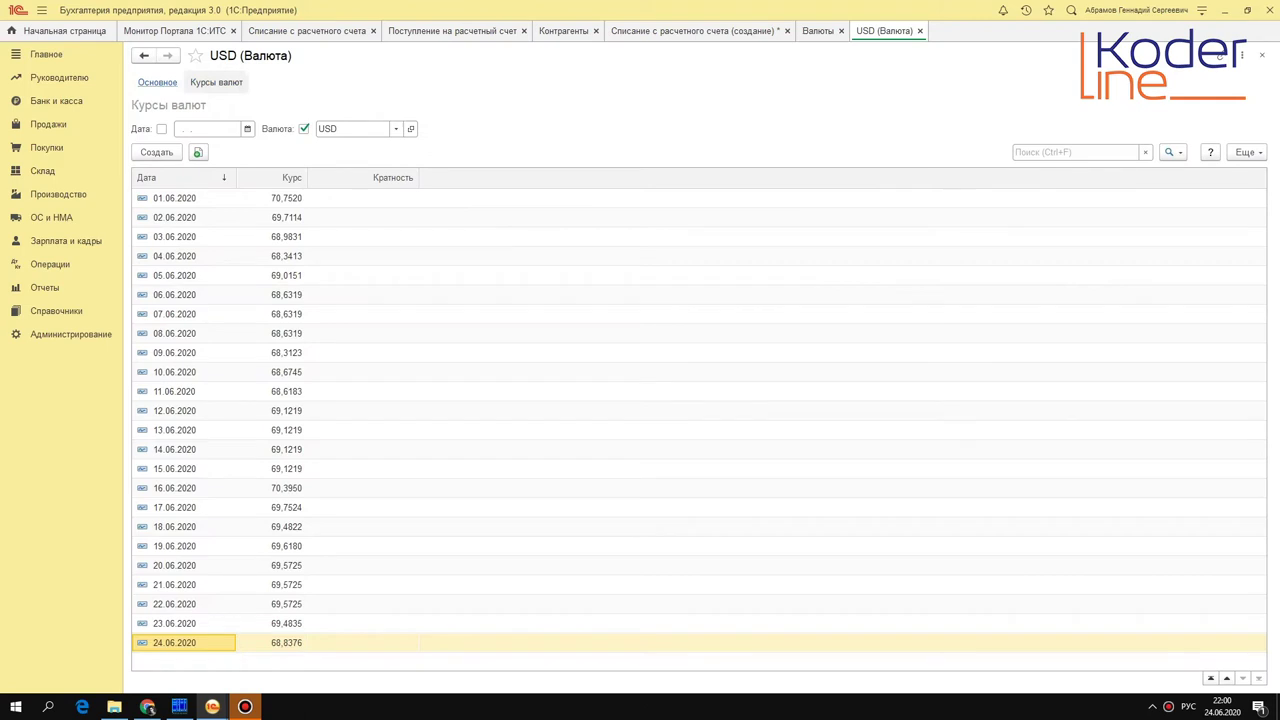
left_click(177, 198)
left_click(286, 199)
right_click(286, 199)
left_click(346, 232)
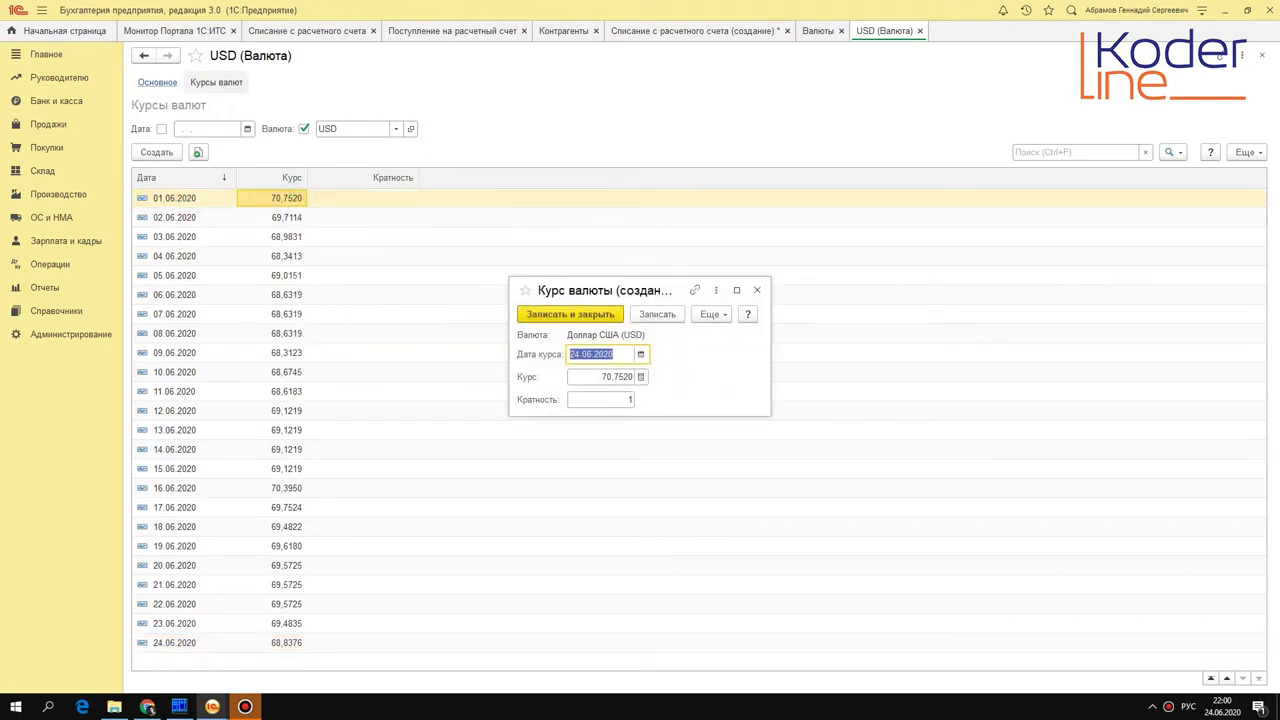
left_click(757, 290)
Step: Duplicate the USD rate record of 01.06.2020, copy its rate value to the clipboard, and close the duplicate without saving
right_click(274, 197)
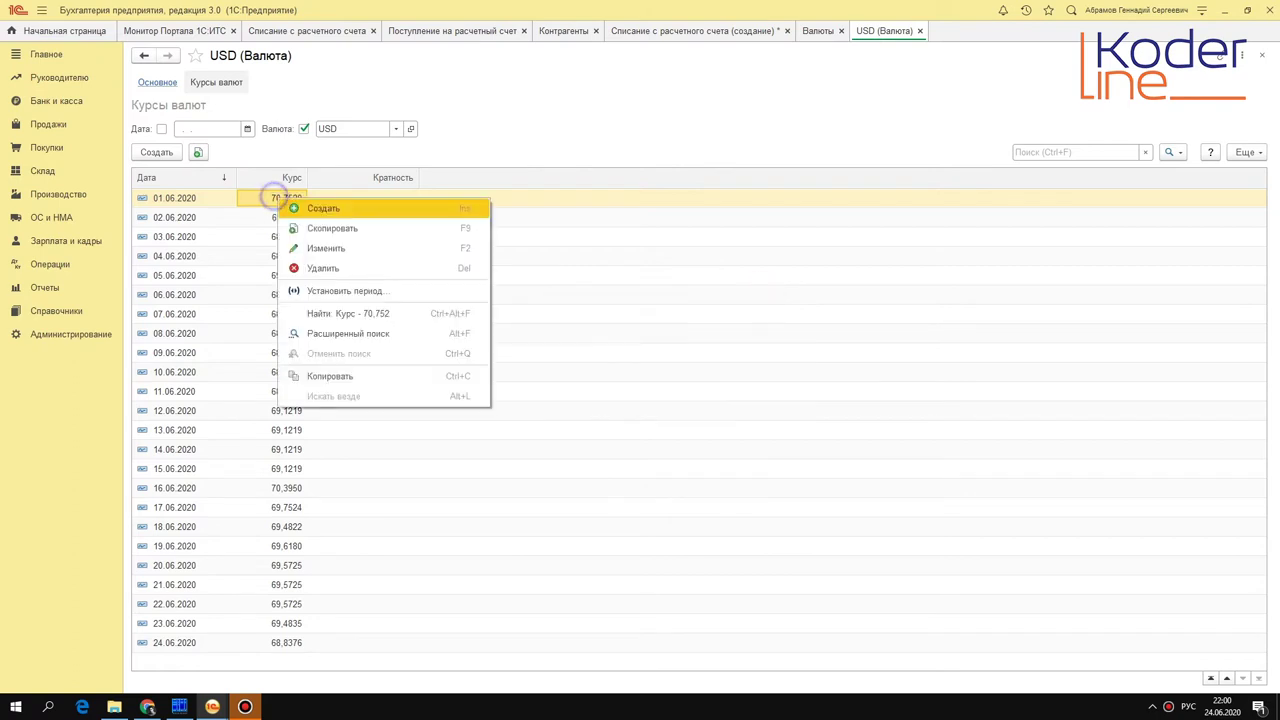
left_click(335, 229)
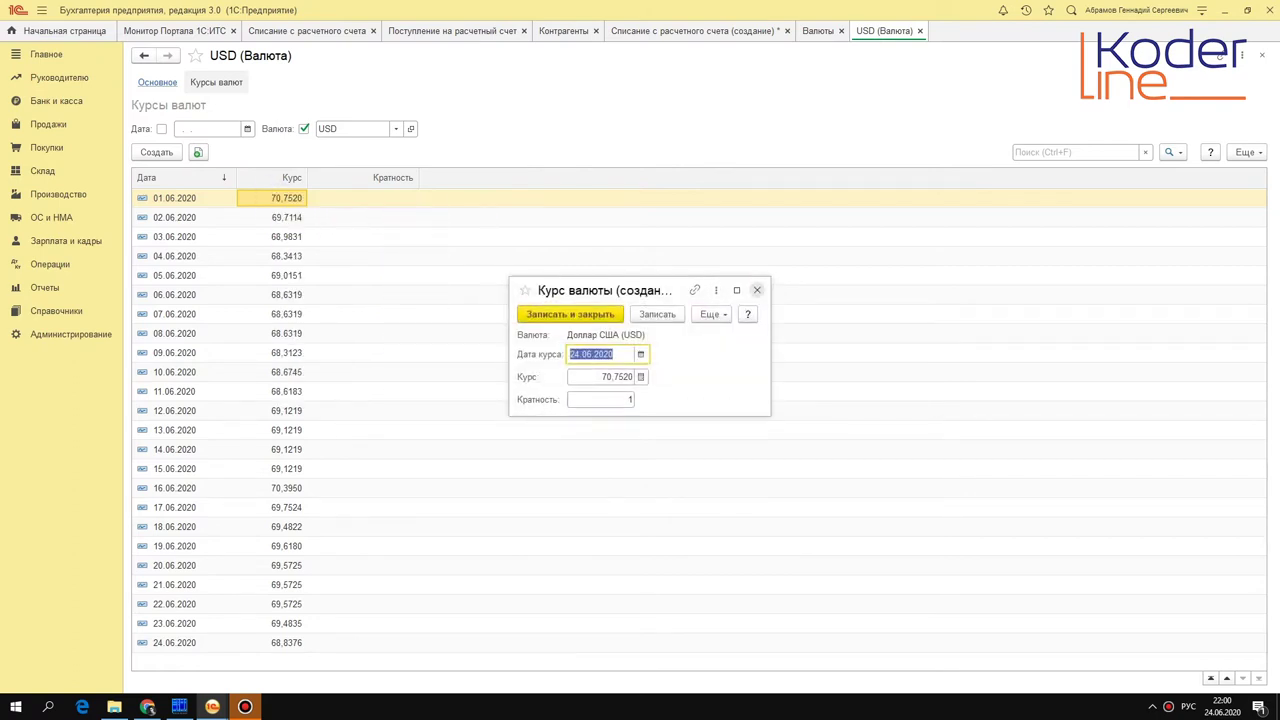
left_click(614, 376)
key("ctrl+c")
right_click(618, 377)
left_click(642, 452)
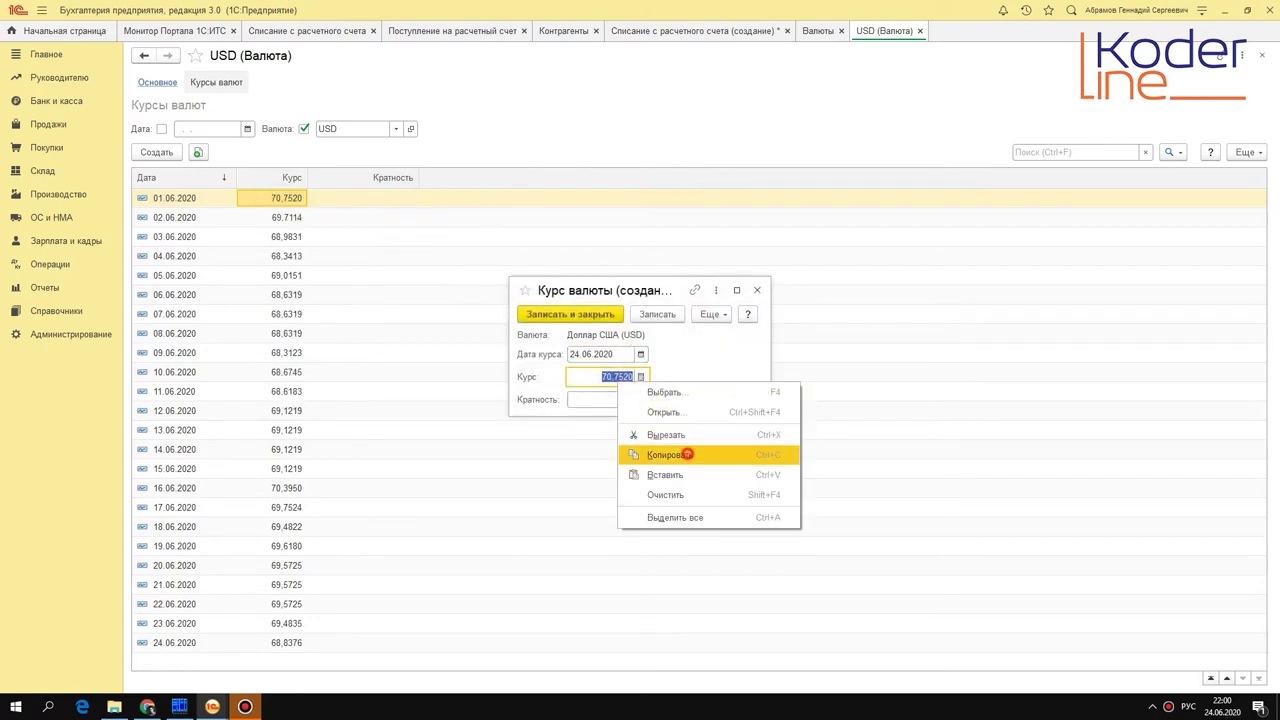
left_click(757, 290)
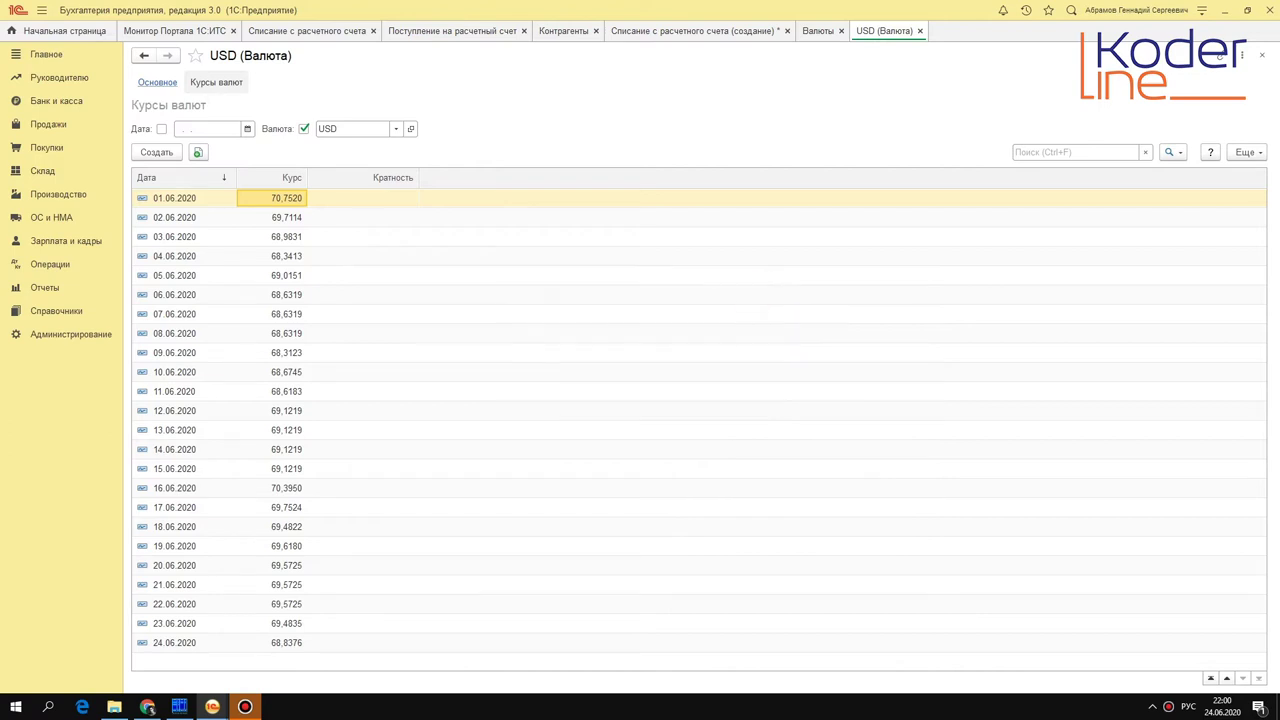
Step: Set the write-off document's amount to 212 256,00 руб. by multiplying the copied USD rate by 3000 in the field's calculator
left_click(684, 30)
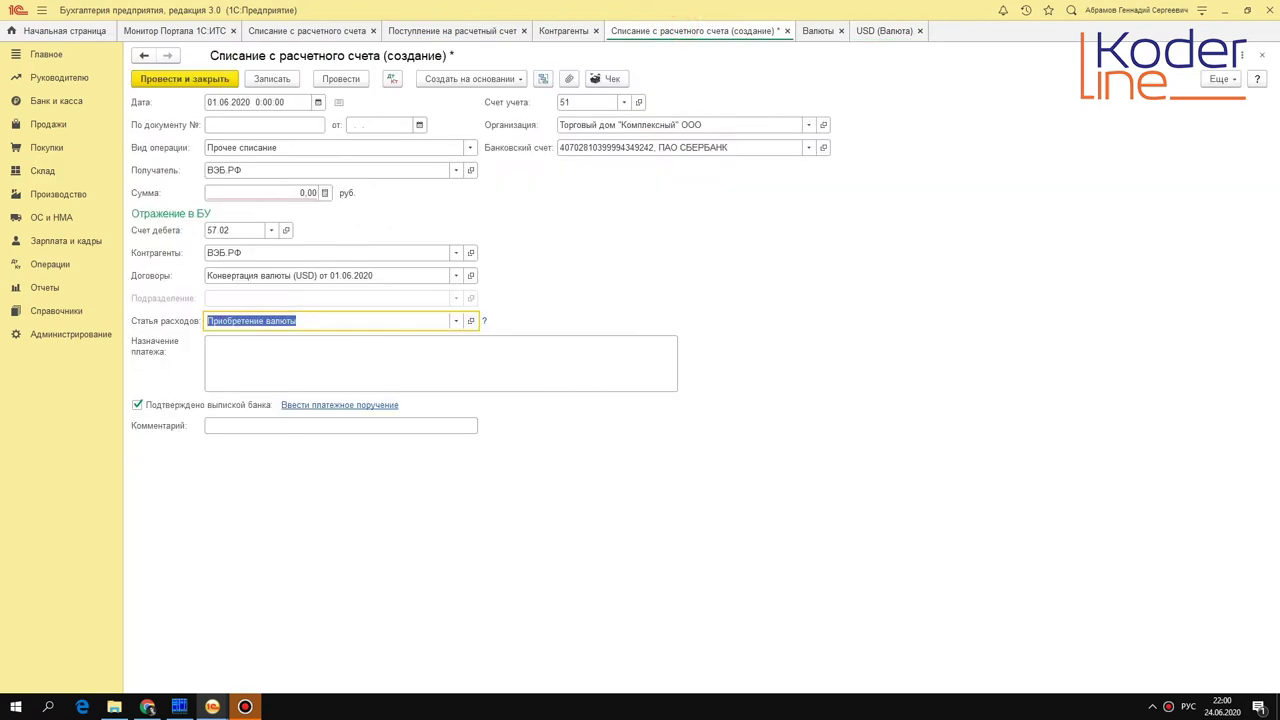
left_click(251, 193)
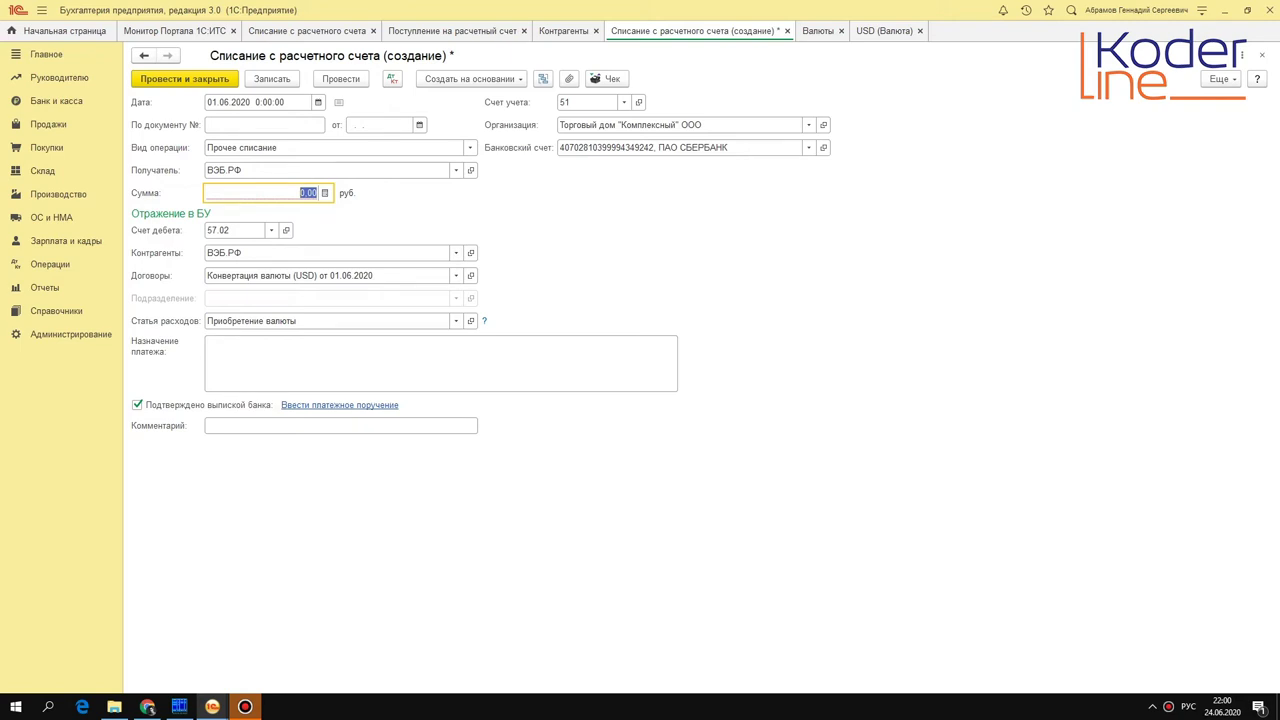
left_click(324, 193)
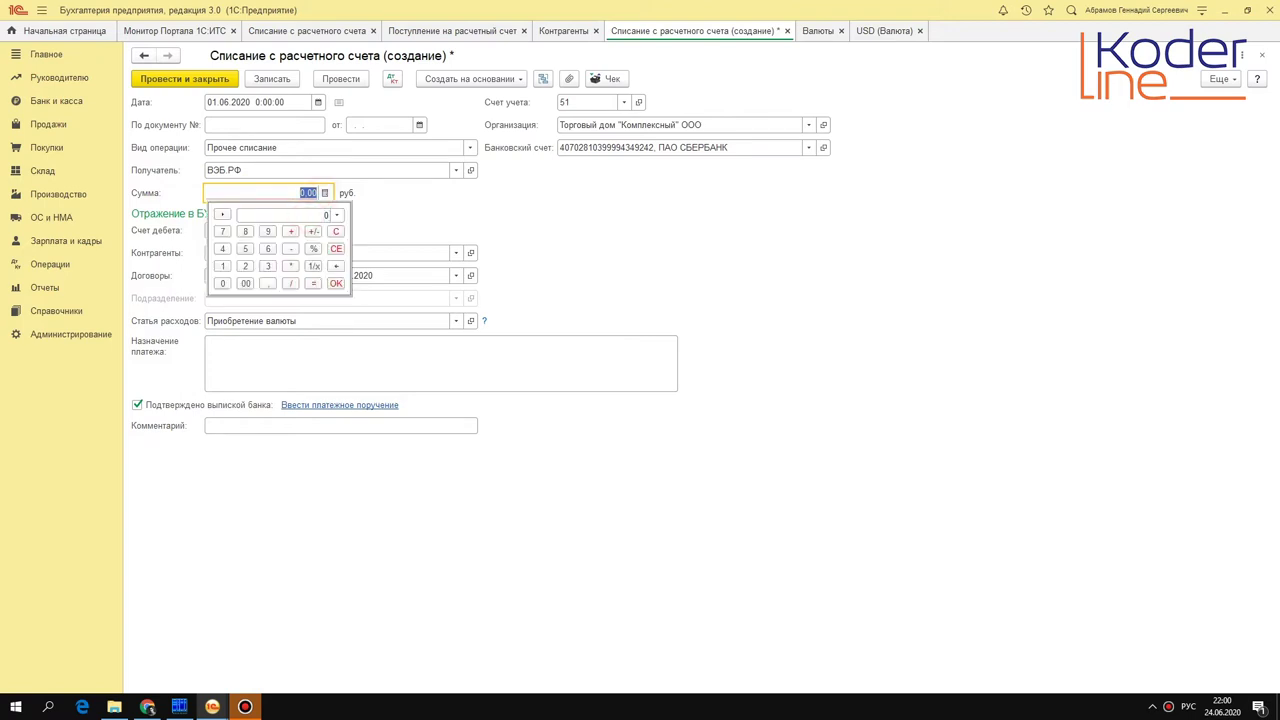
key("ctrl+v")
type("*300")
key("Return")
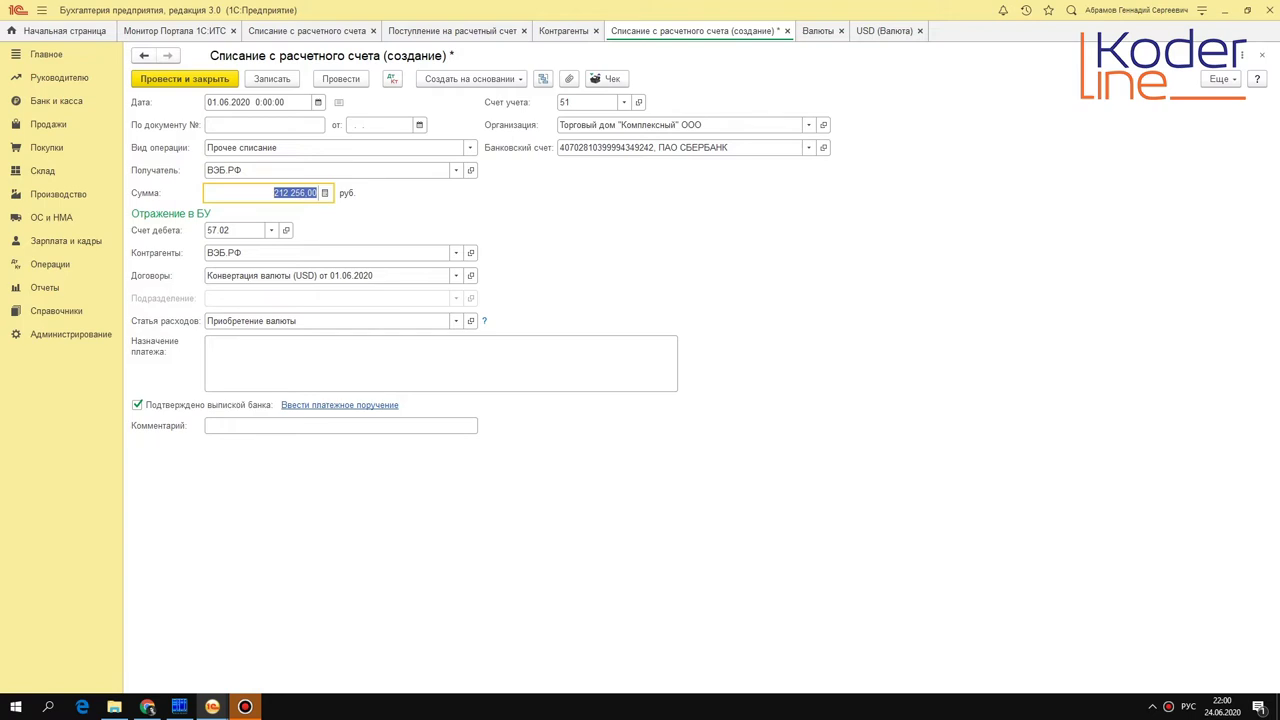
Step: Post the write-off document and examine the debit account, credit account and amount in its accounting entries
left_click(340, 78)
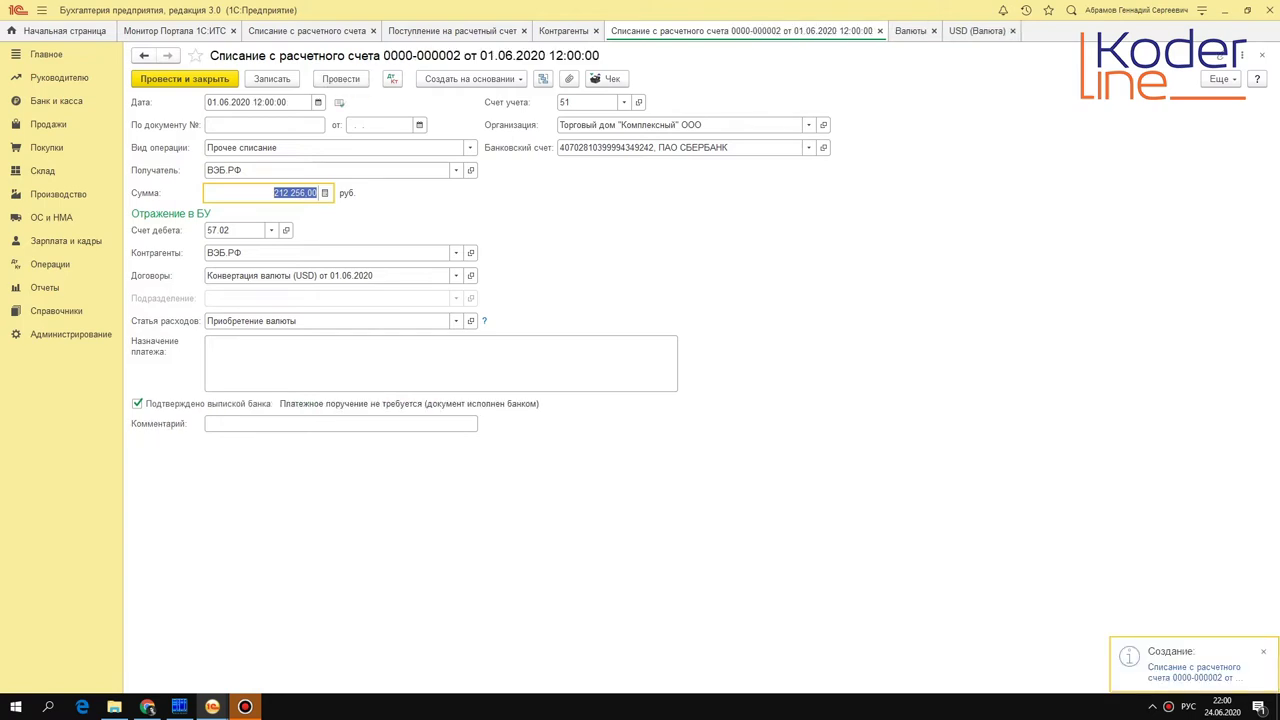
left_click(393, 78)
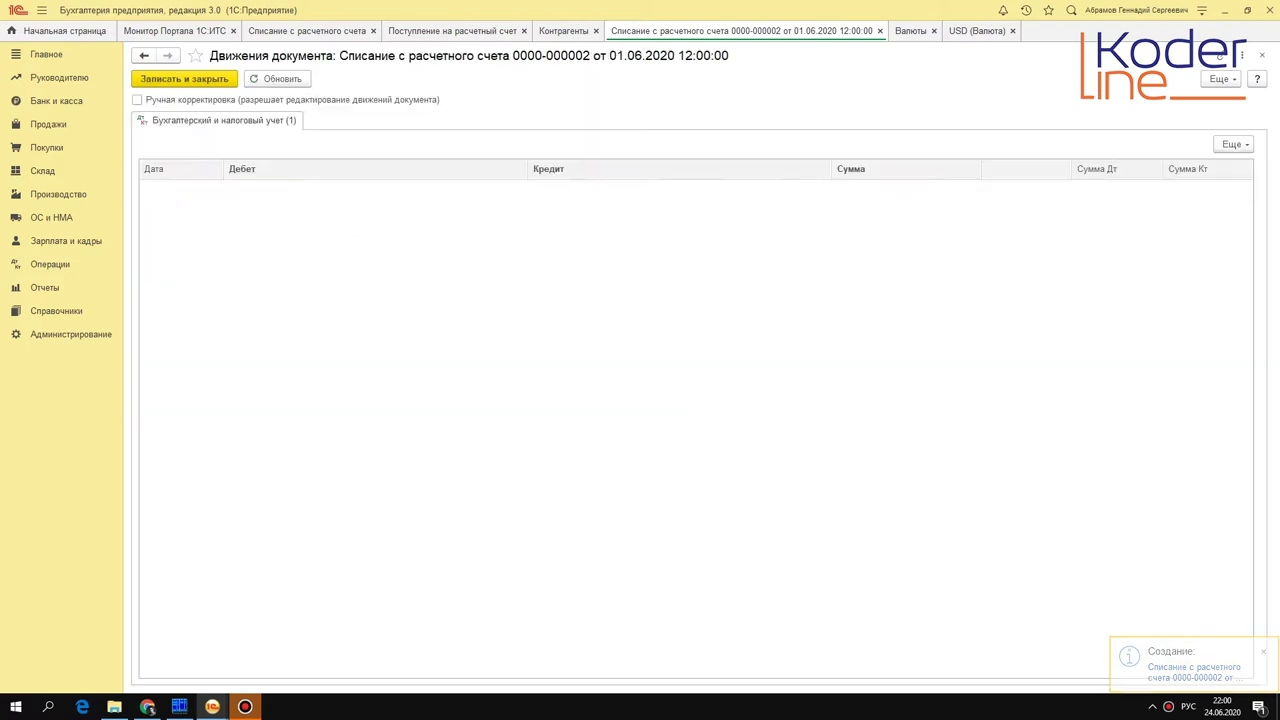
left_click(560, 189)
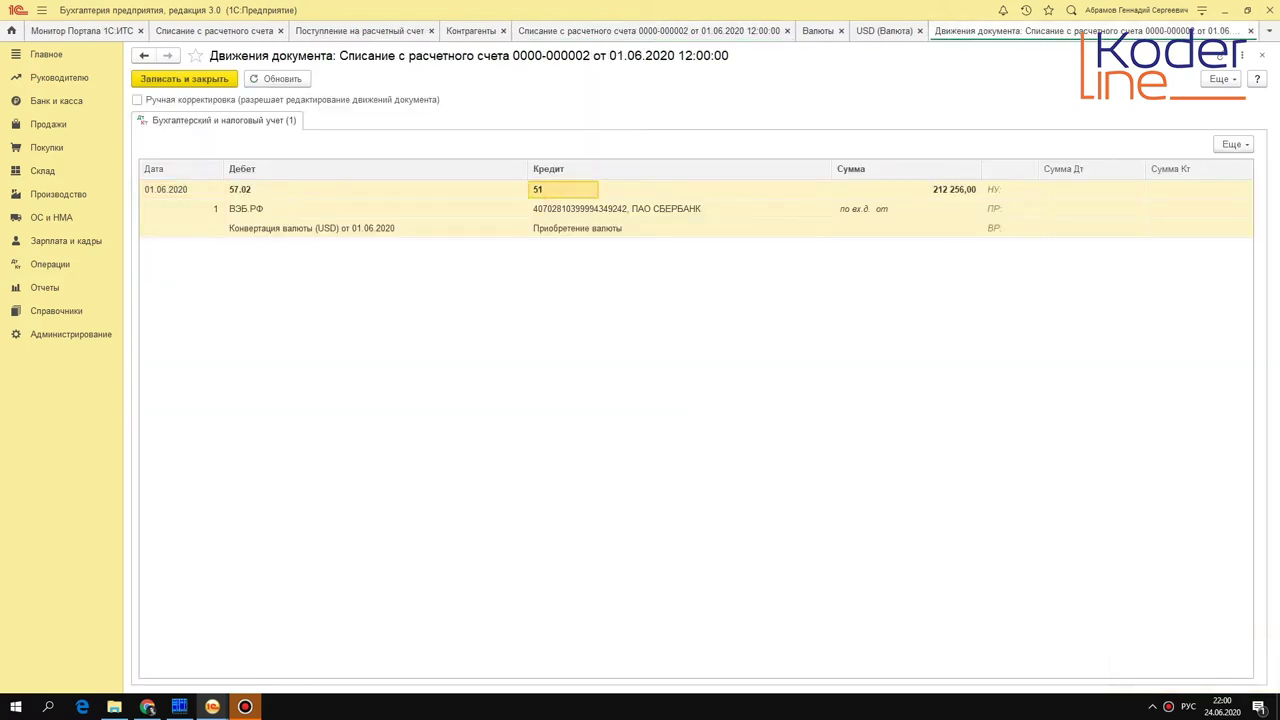
left_click(923, 190)
left_click(245, 190)
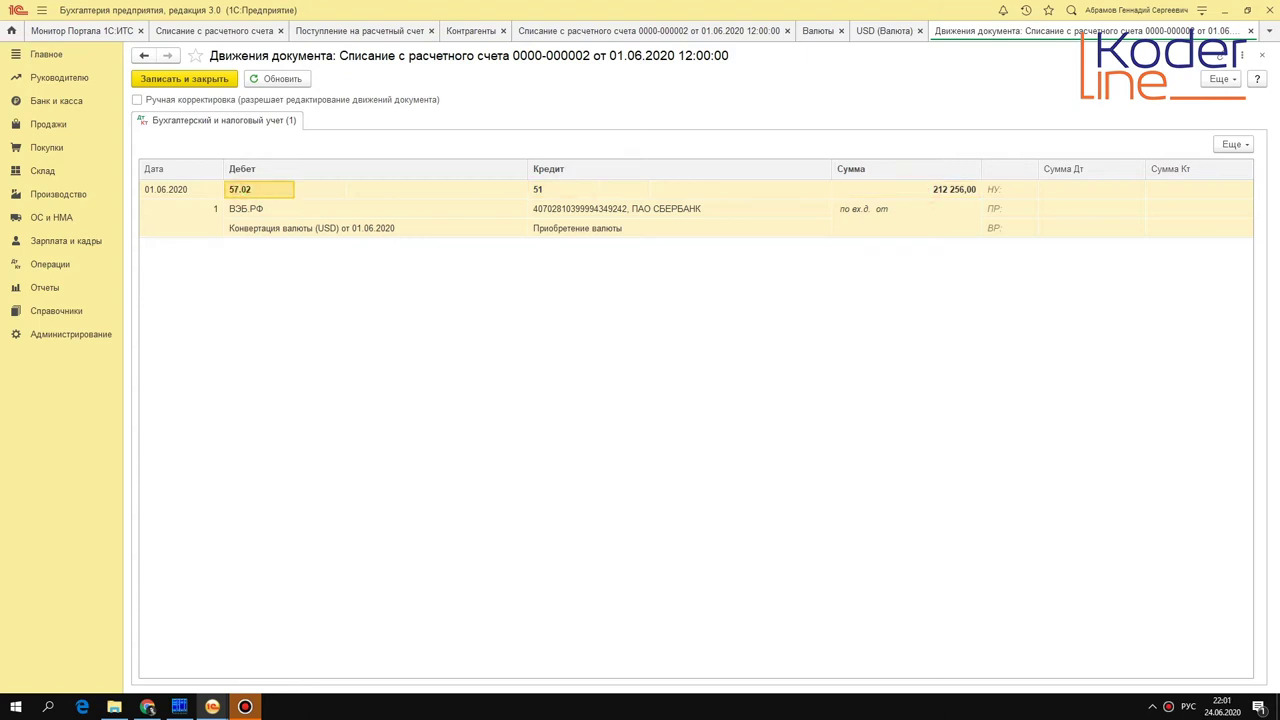
Step: Create a new Поступление на расчетный счет with accounting account 52 for the organization Торговый дом "Комплексный" ООО
key("Escape")
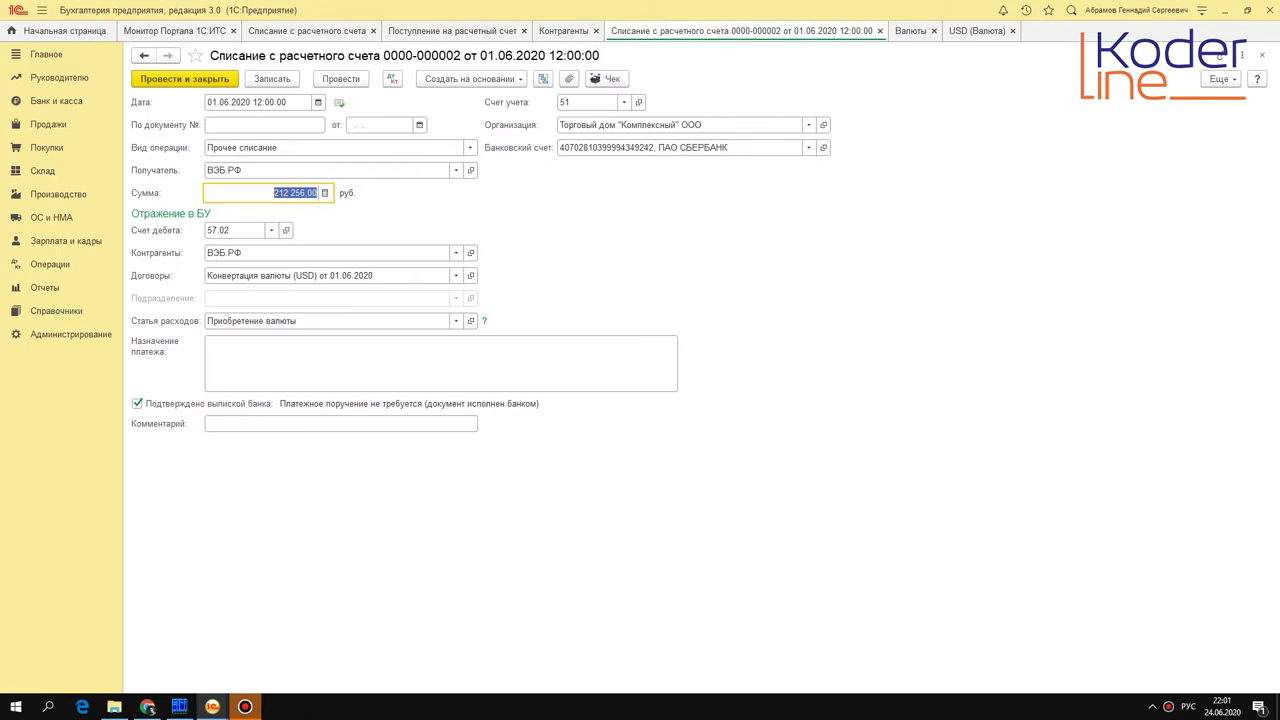
left_click(452, 31)
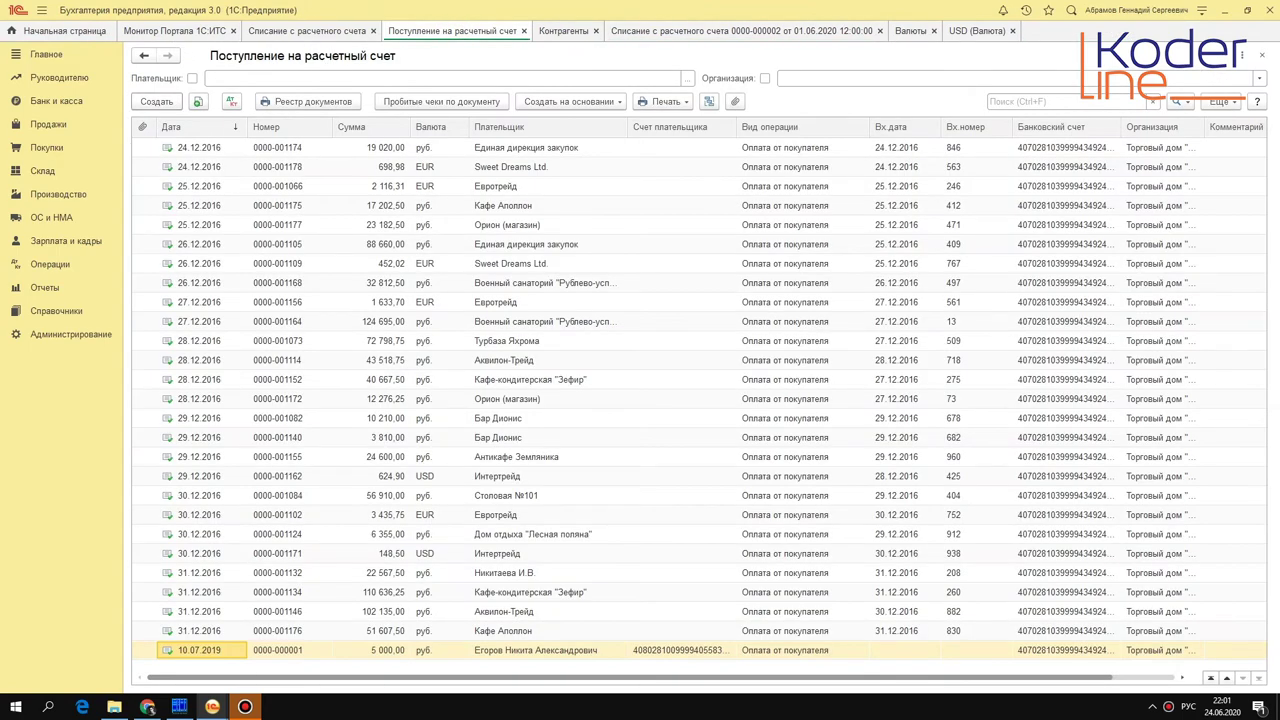
left_click(156, 101)
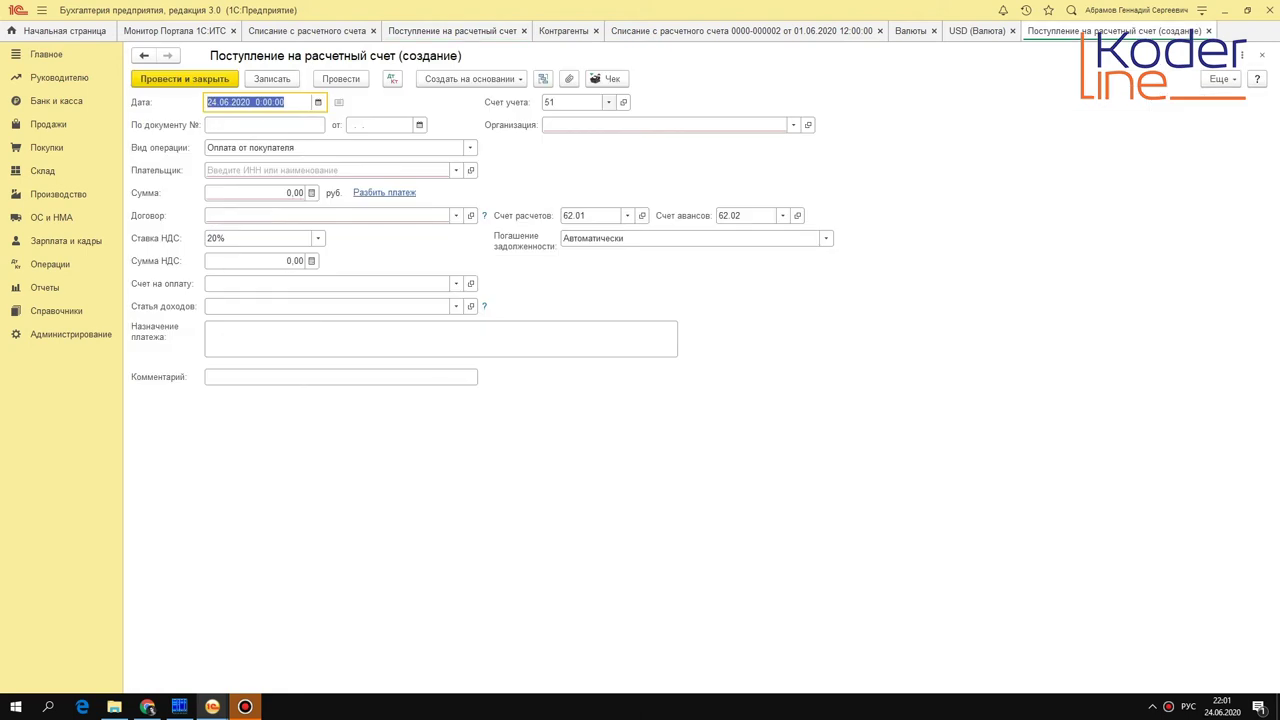
left_click(608, 102)
left_click(577, 123)
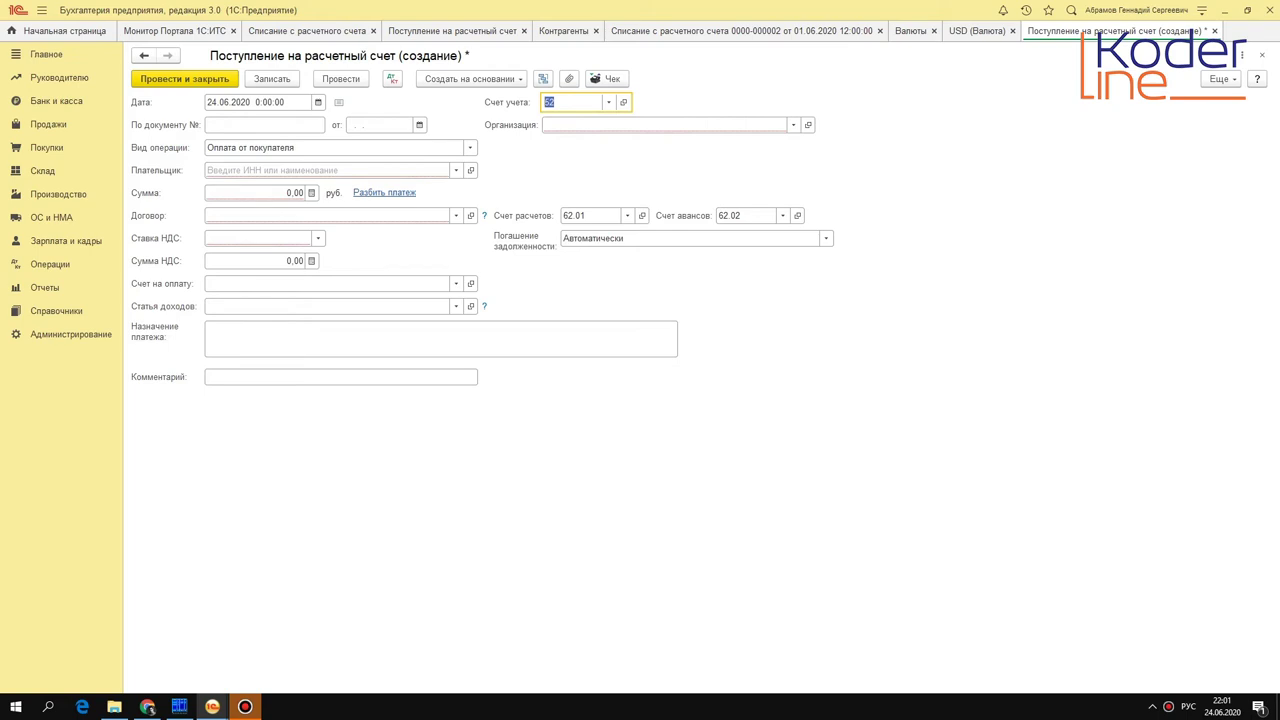
left_click(575, 124)
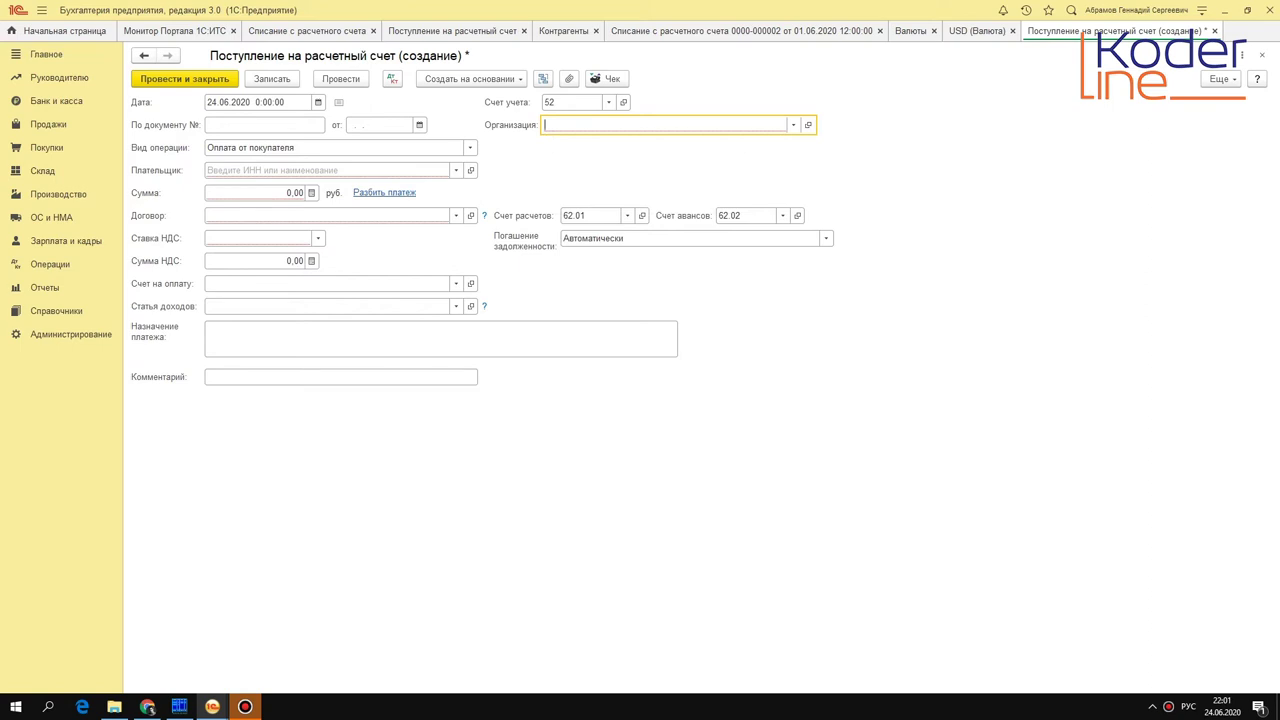
key("alt+Down")
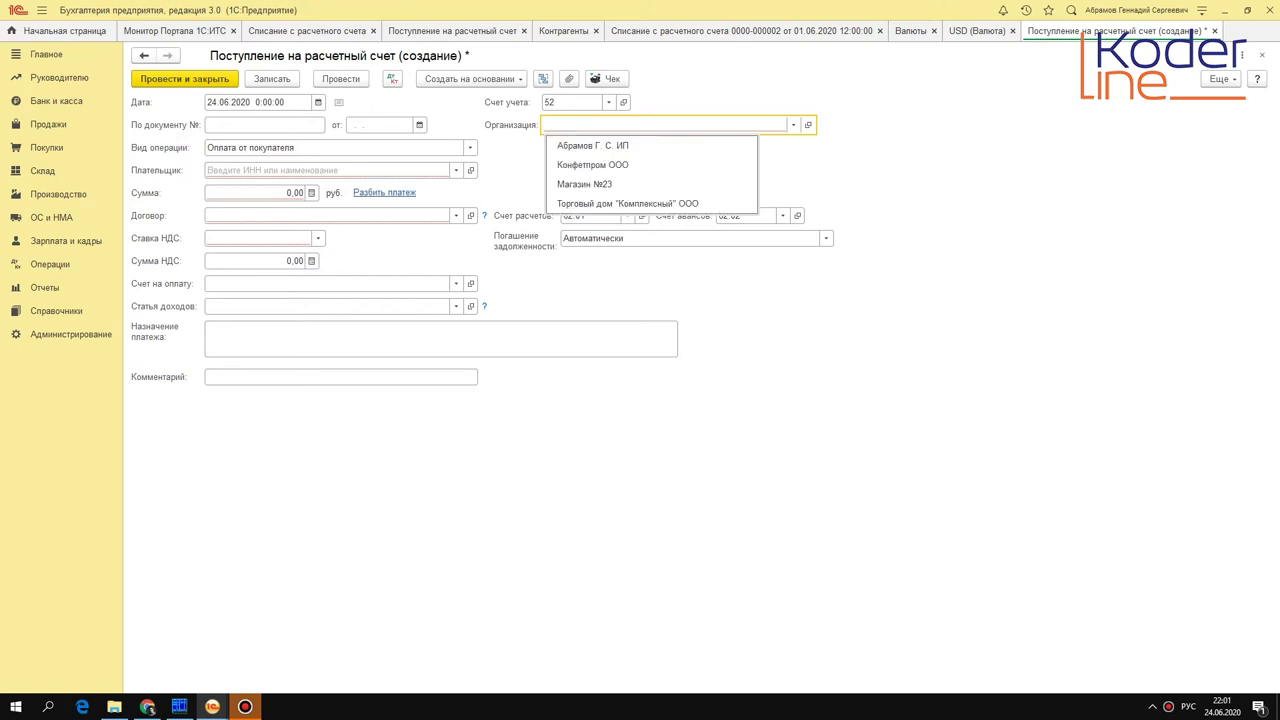
left_click(594, 204)
Step: Choose the organization's USD account at ВЭБ.РФ as the receipt's bank account
left_click(583, 149)
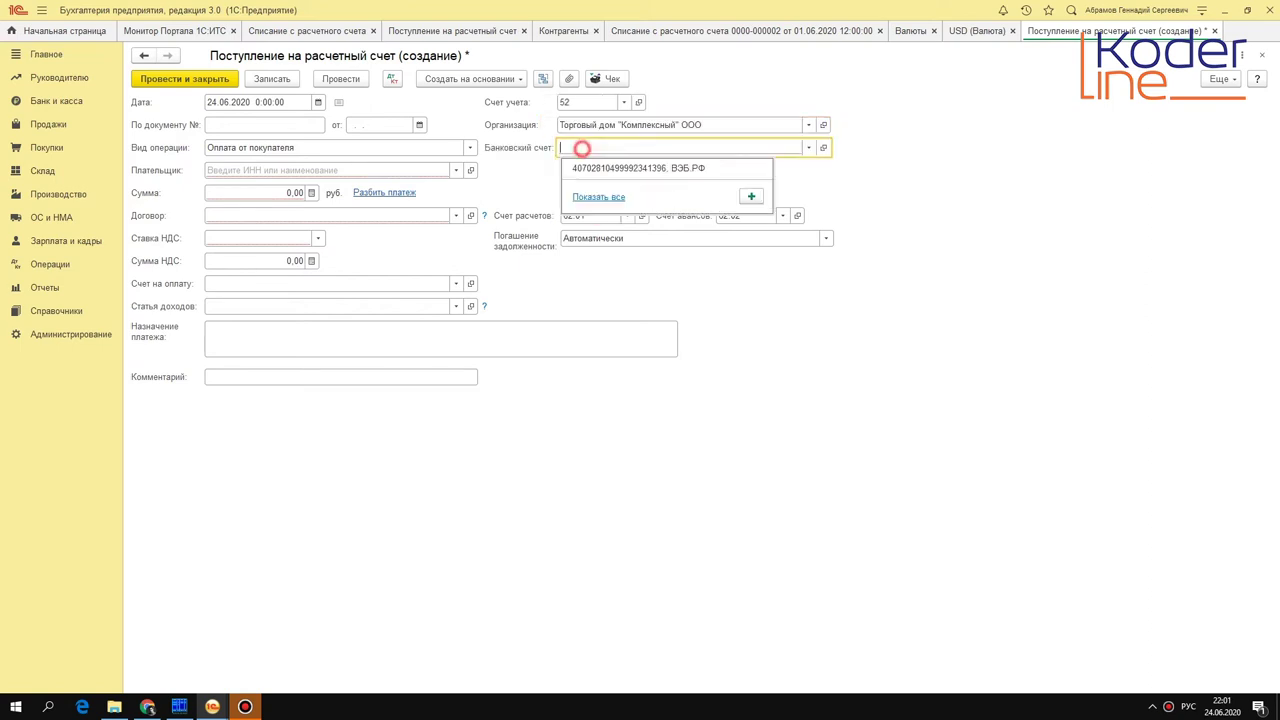
key("F4")
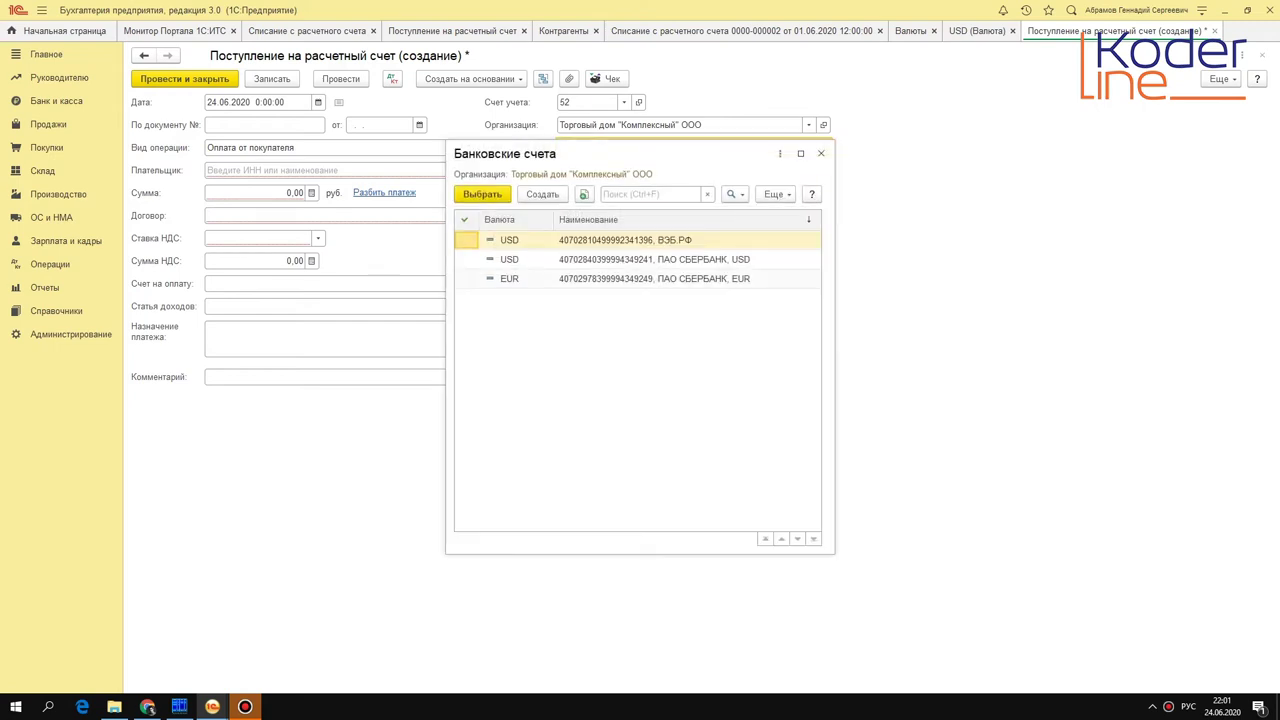
left_click(660, 240)
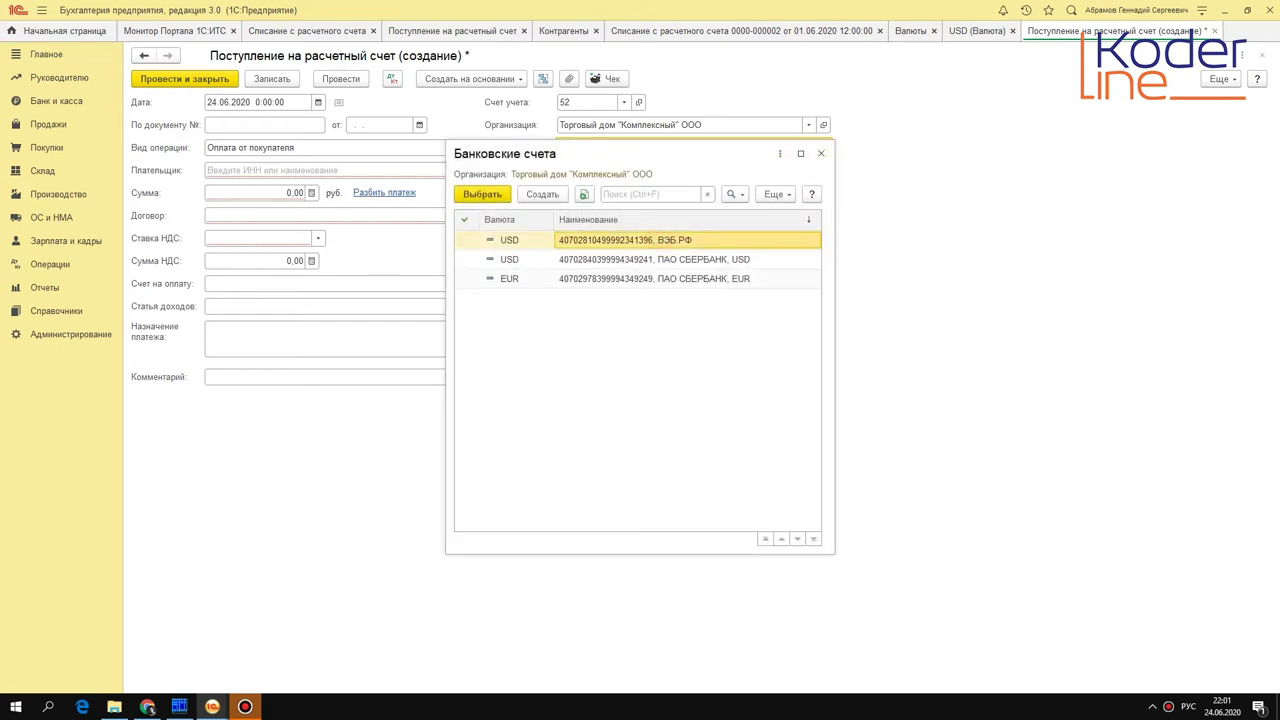
left_click(511, 240)
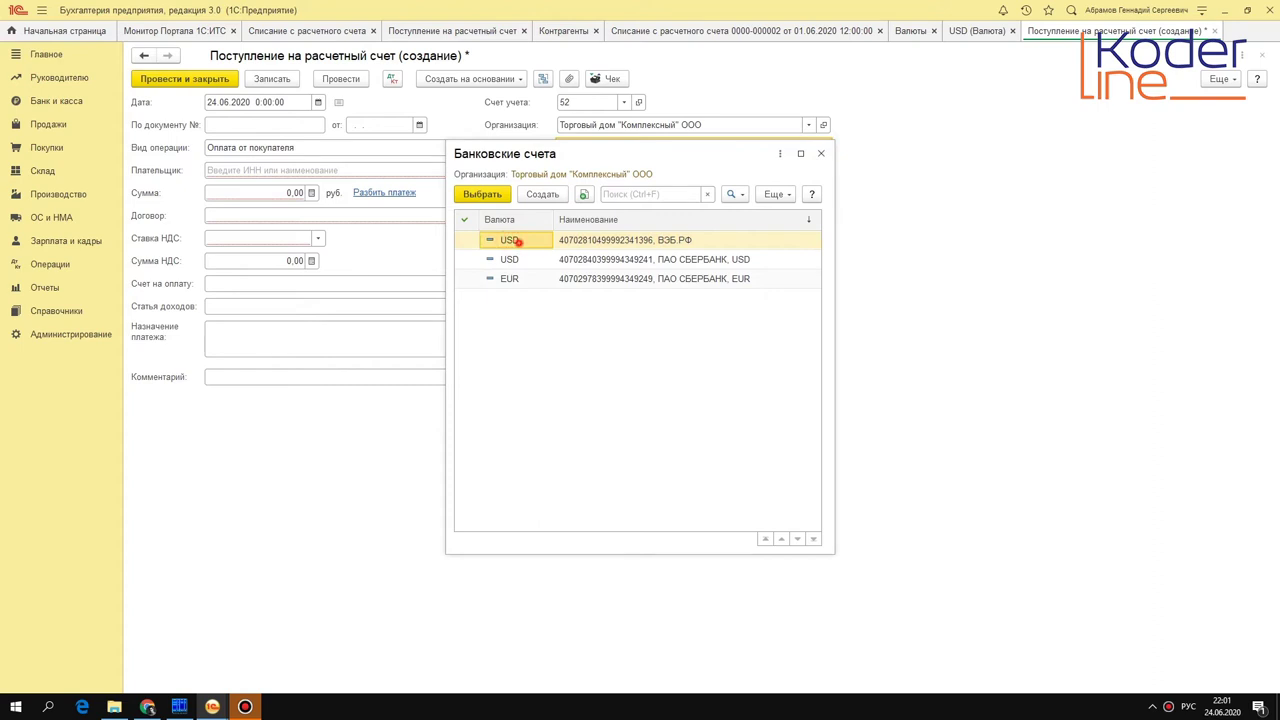
double_click(515, 240)
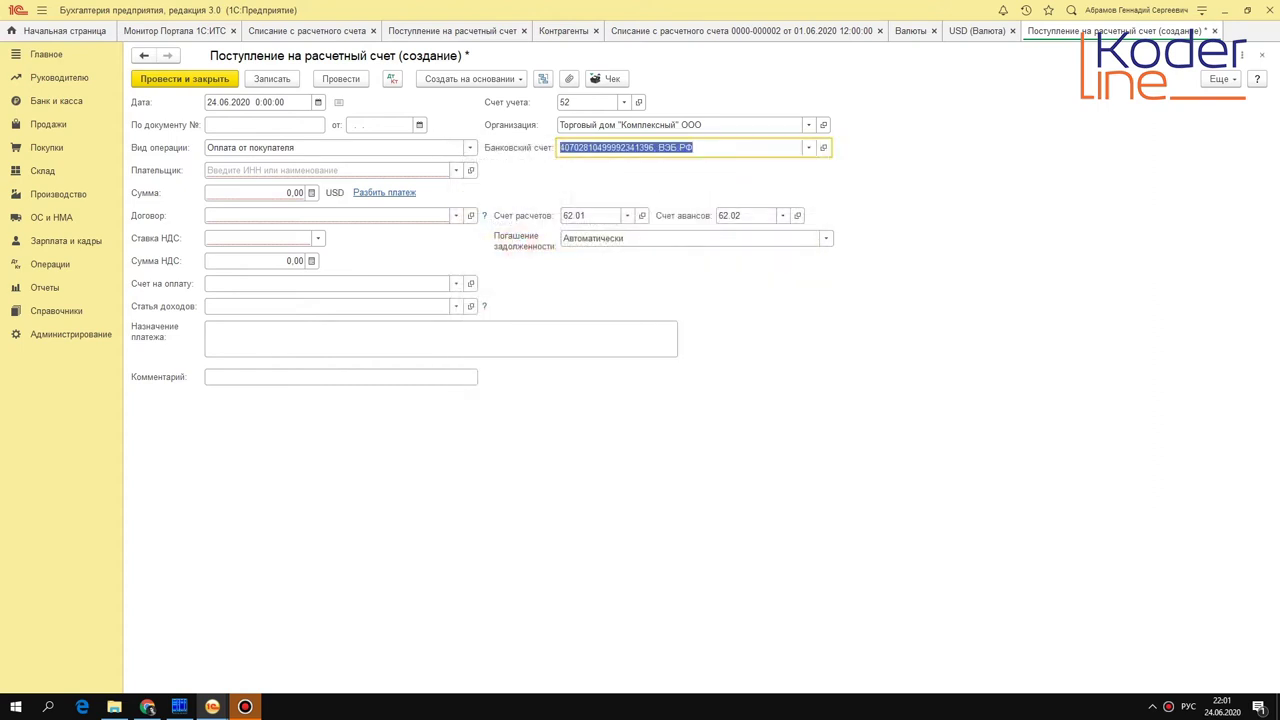
Step: Set the receipt's payer to ВЭБ.РФ and its operation type to Приобретение иностранной валюты
left_click(329, 170)
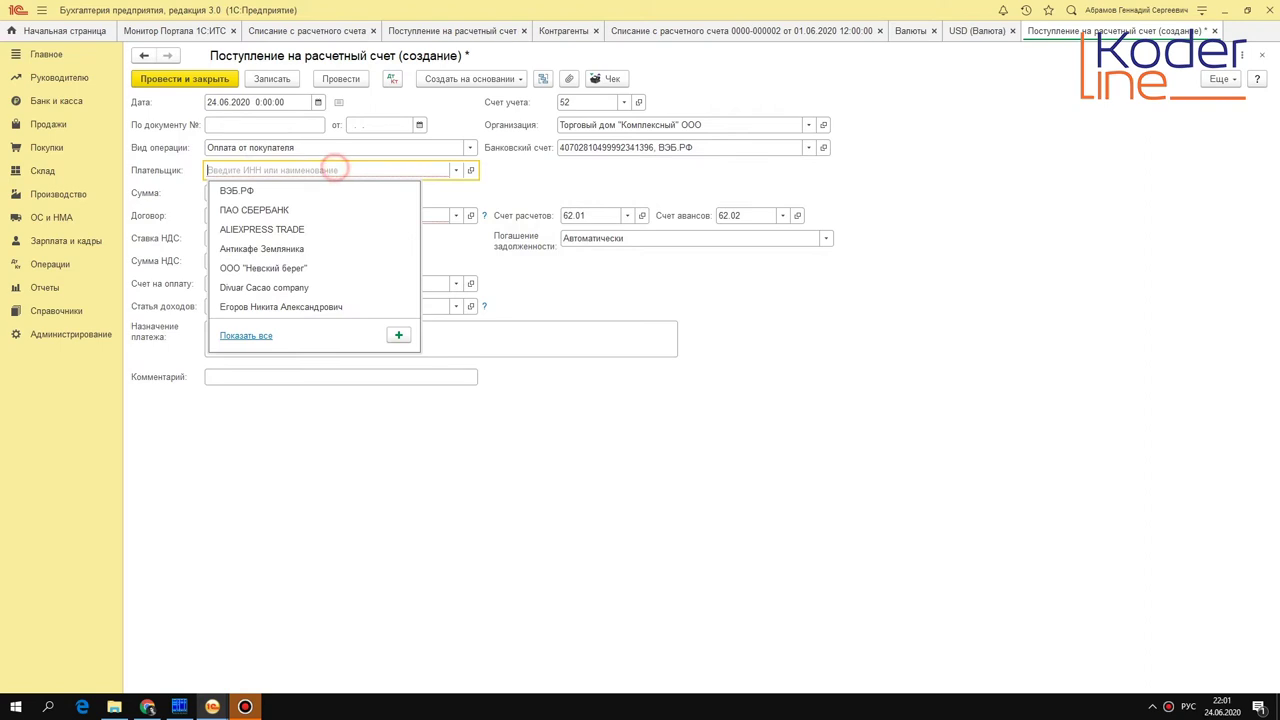
left_click(288, 192)
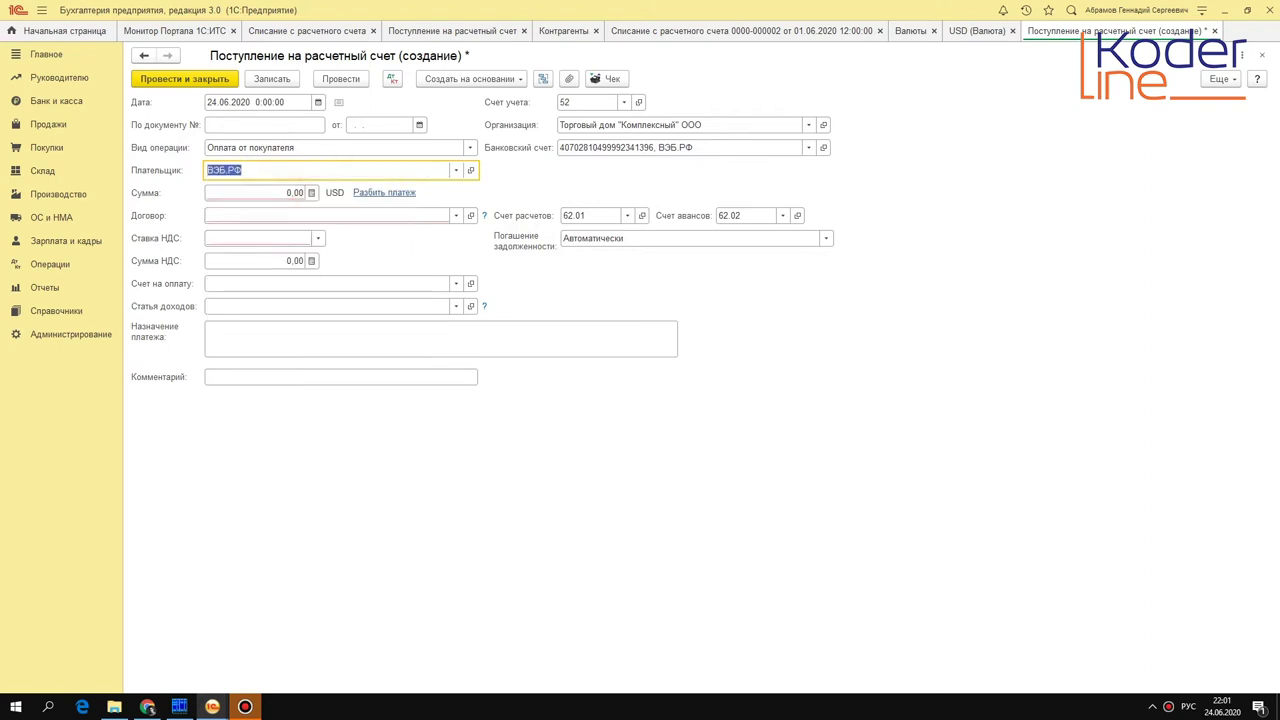
left_click(469, 147)
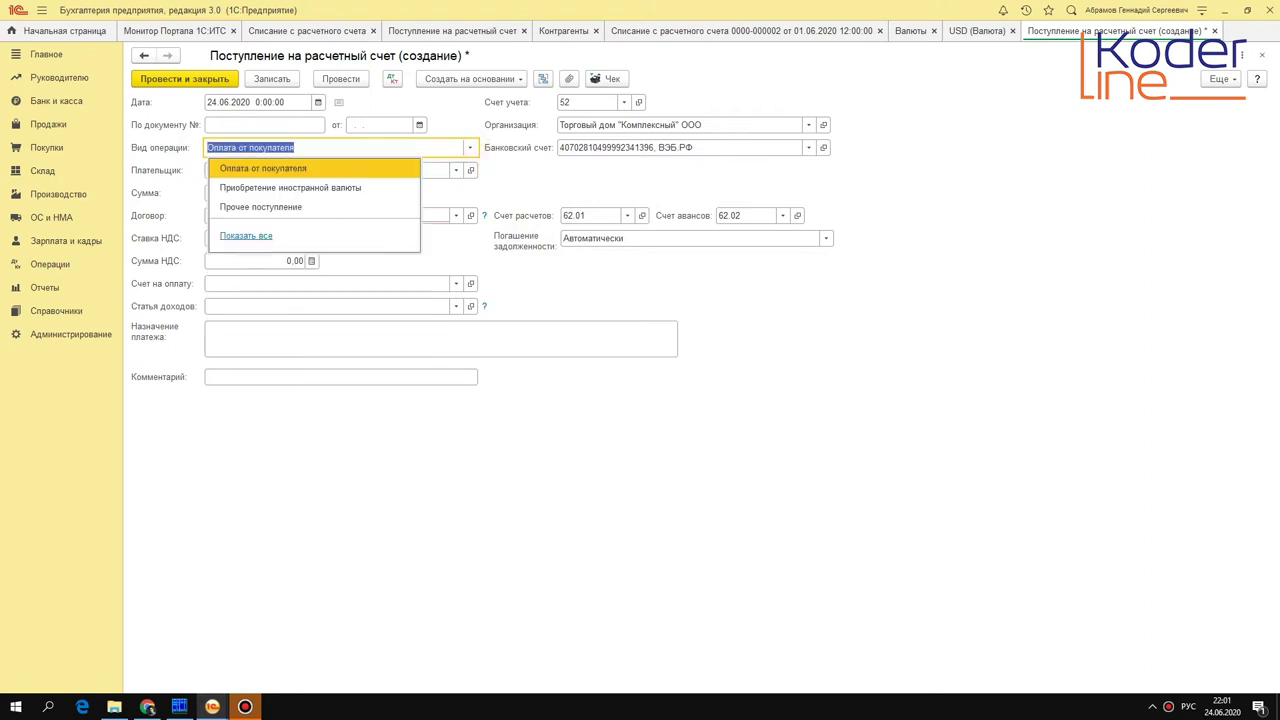
left_click(258, 232)
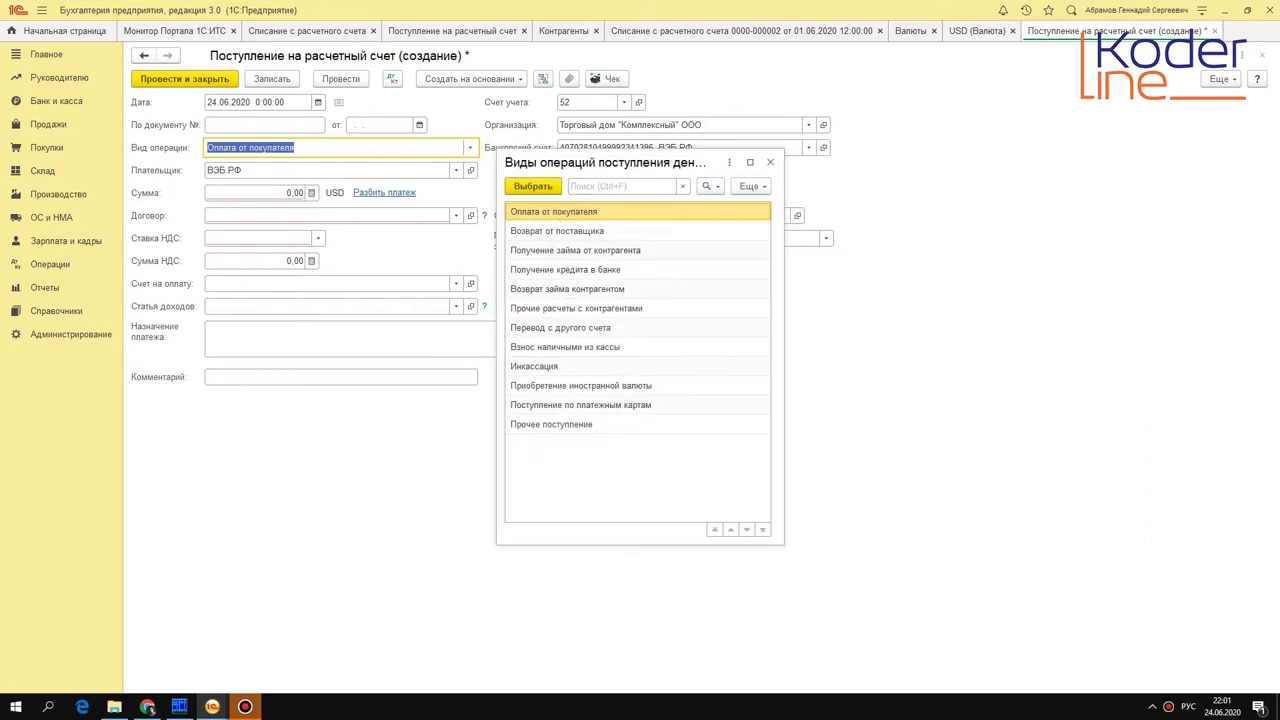
double_click(620, 385)
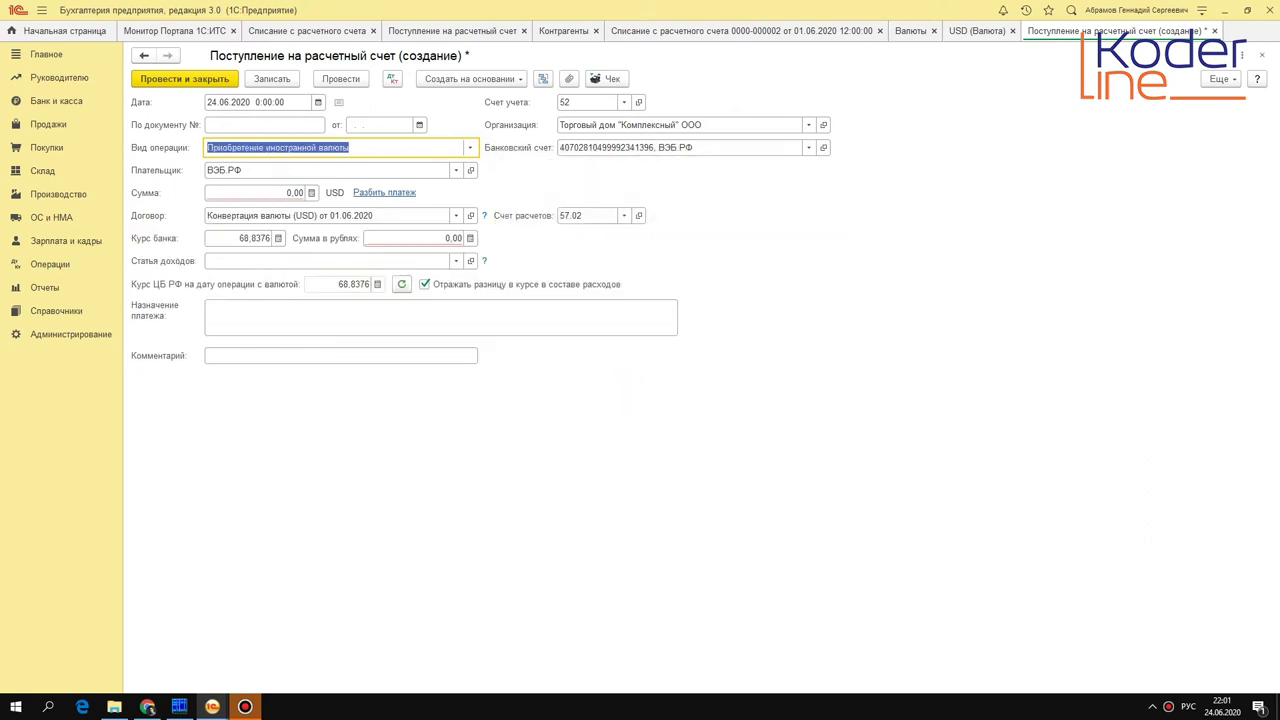
Step: Select the contract Конвертация валюты (USD) от 01.06.2020 for the receipt from the Договоры list
left_click(381, 218)
left_click(246, 306)
double_click(437, 231)
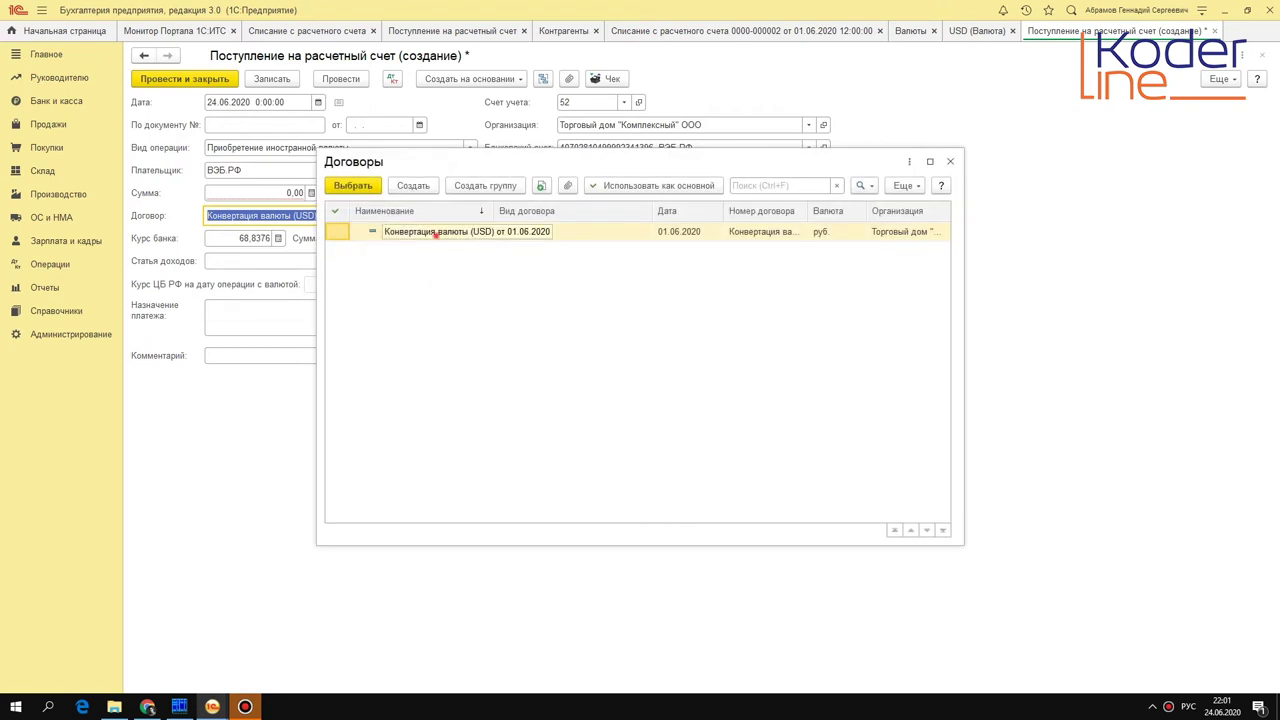
Step: Set the receipt's amount to 3 000,00 USD and its date to 01.06.2020
left_click(287, 196)
type("3000")
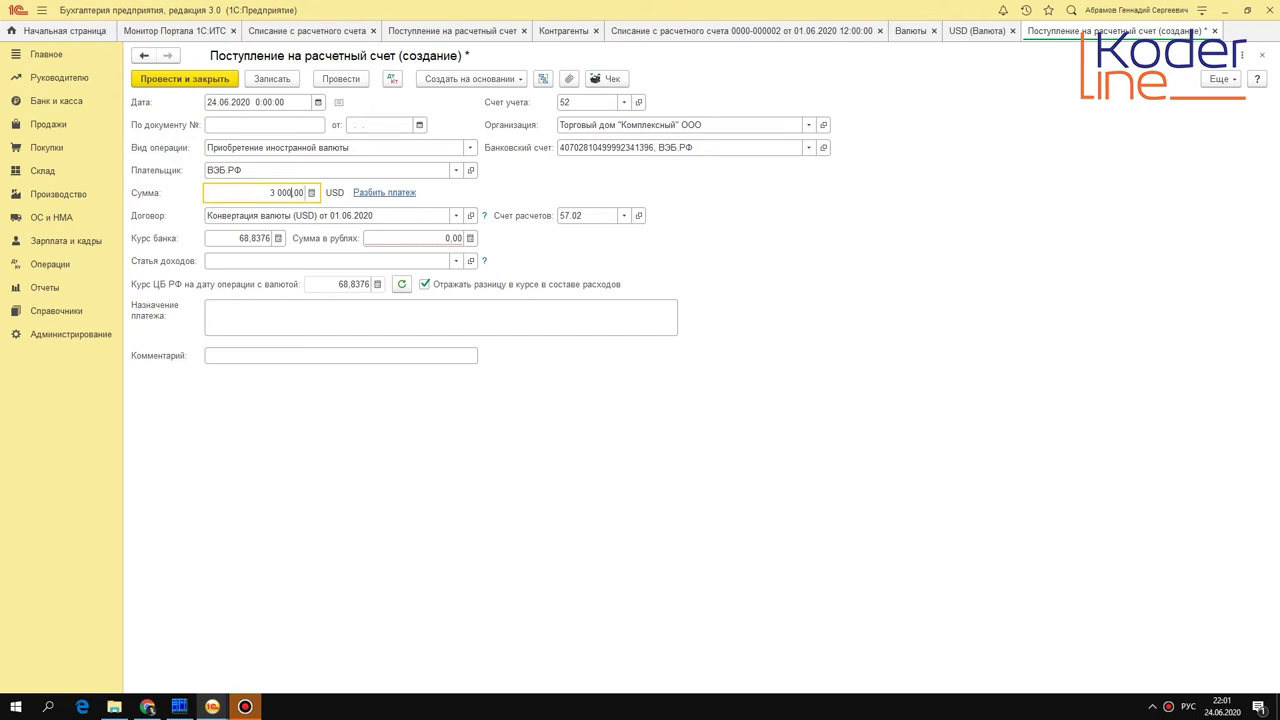
left_click(318, 102)
left_click(302, 169)
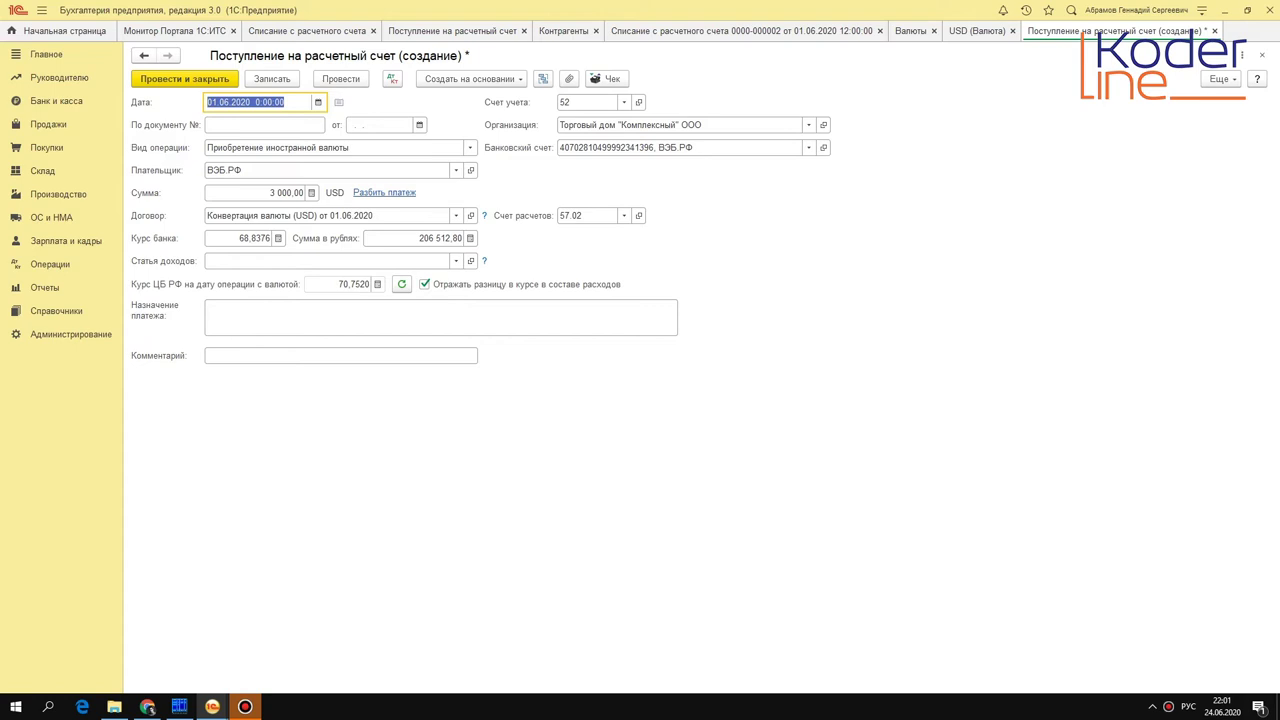
Step: Post the receipt and examine the accounts and amounts in its entries for the currency purchase and the exchange rate difference
left_click(341, 78)
left_click(392, 78)
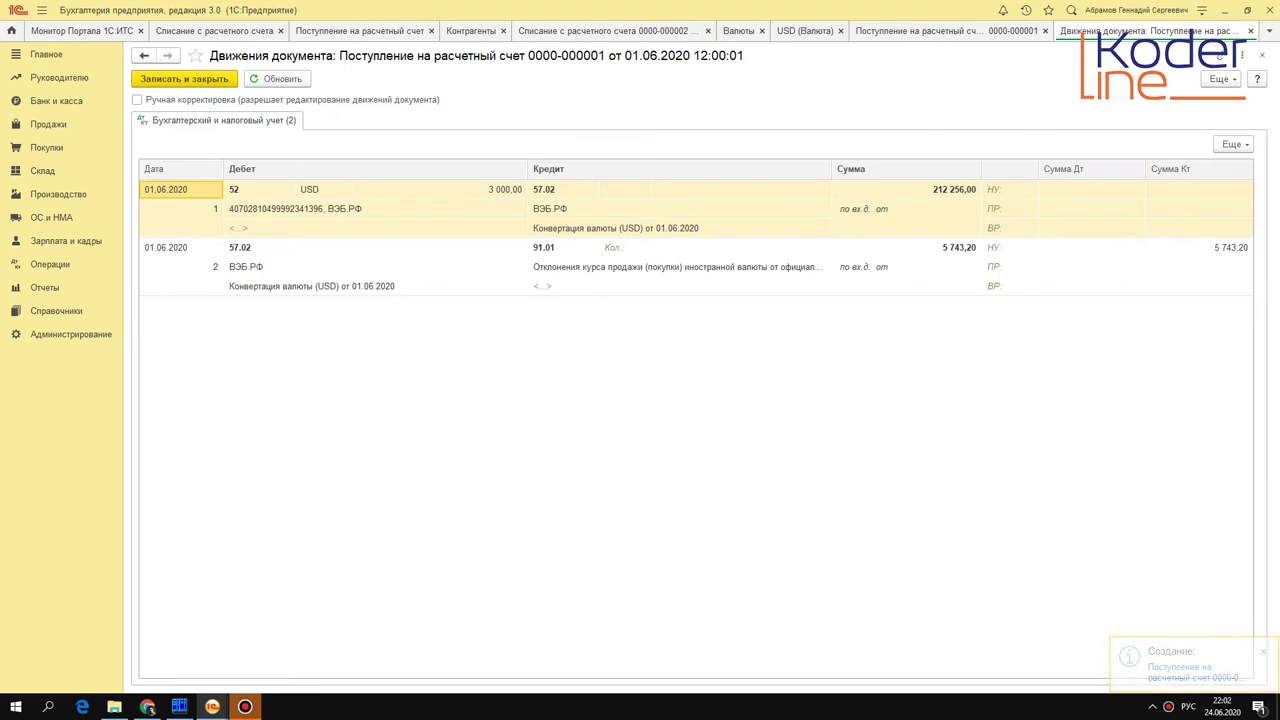
left_click(580, 266)
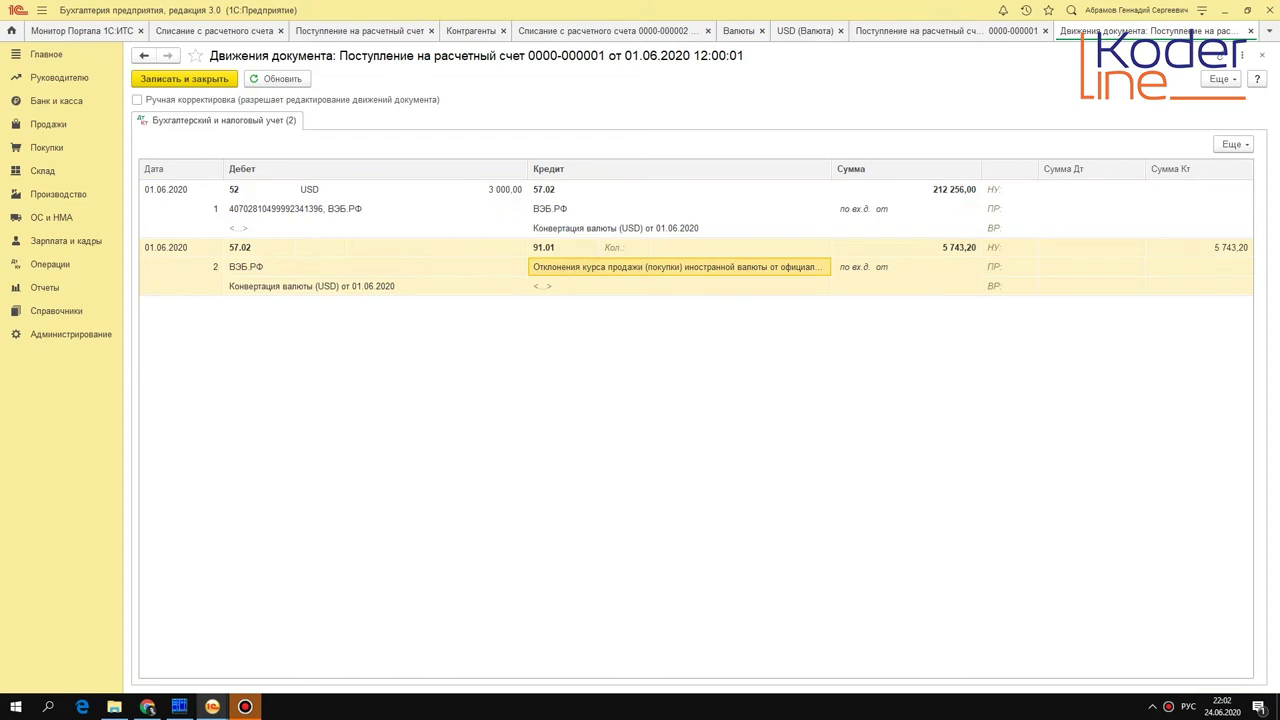
left_click(322, 250)
left_click(546, 250)
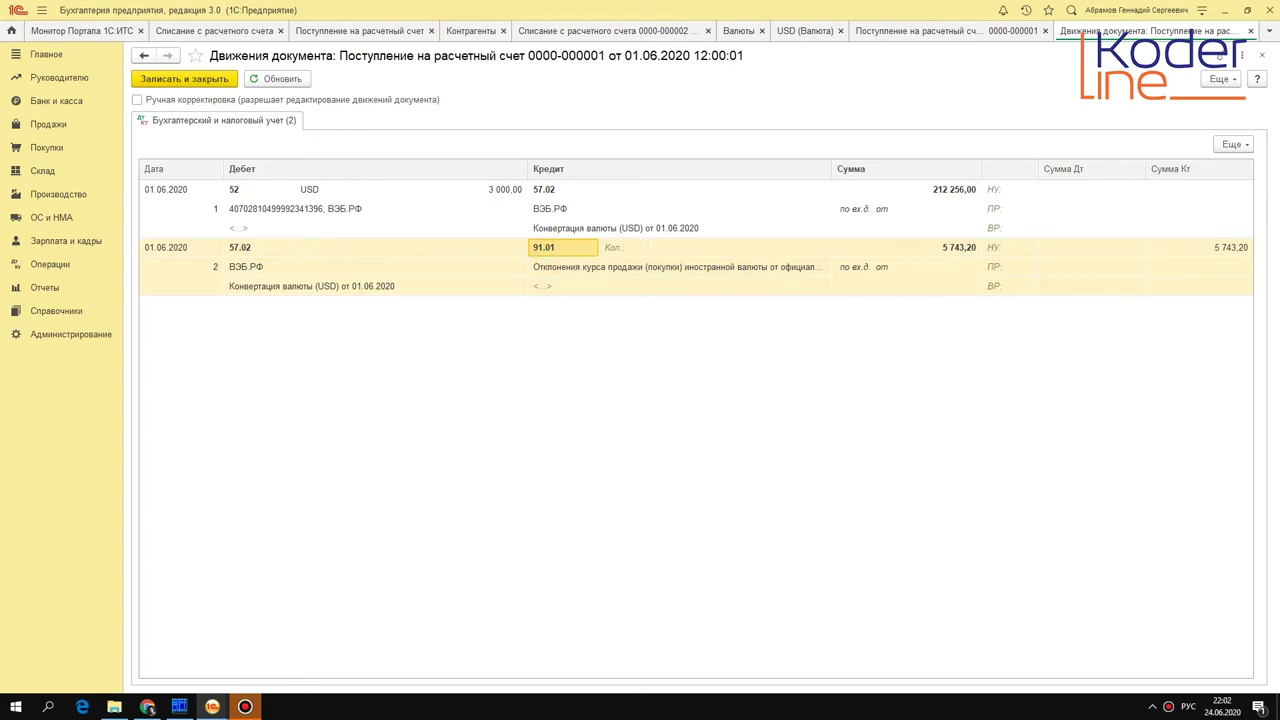
left_click(263, 252)
left_click(280, 196)
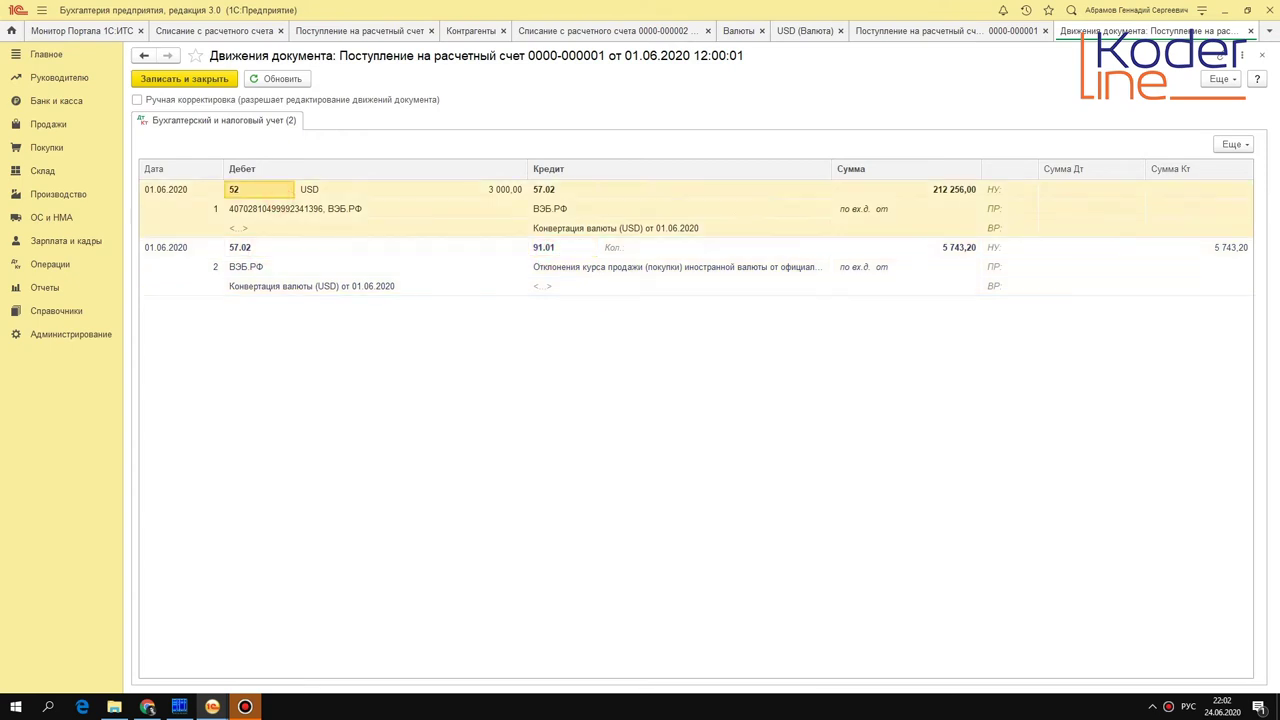
left_click(481, 189)
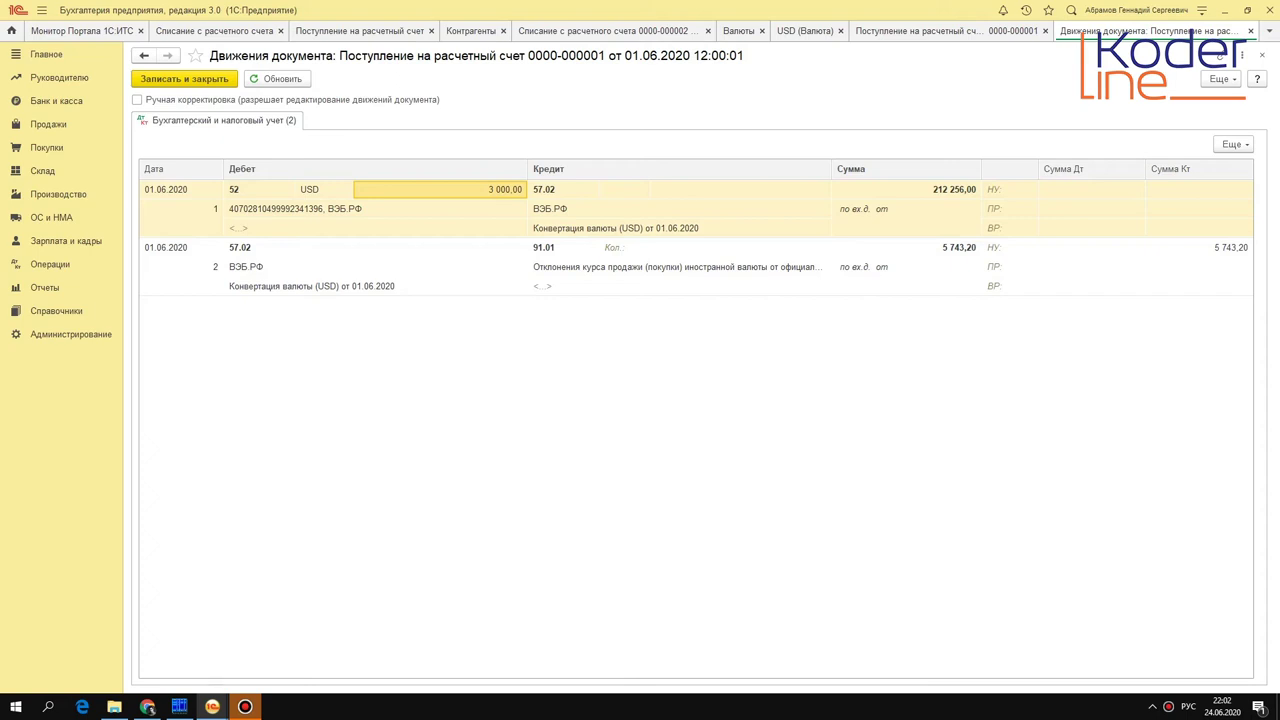
Step: Close the ВЭБ.РФ write-off document and create a new Списание с расчетного счета for Торговый дом "Комплексный" ООО
left_click(590, 31)
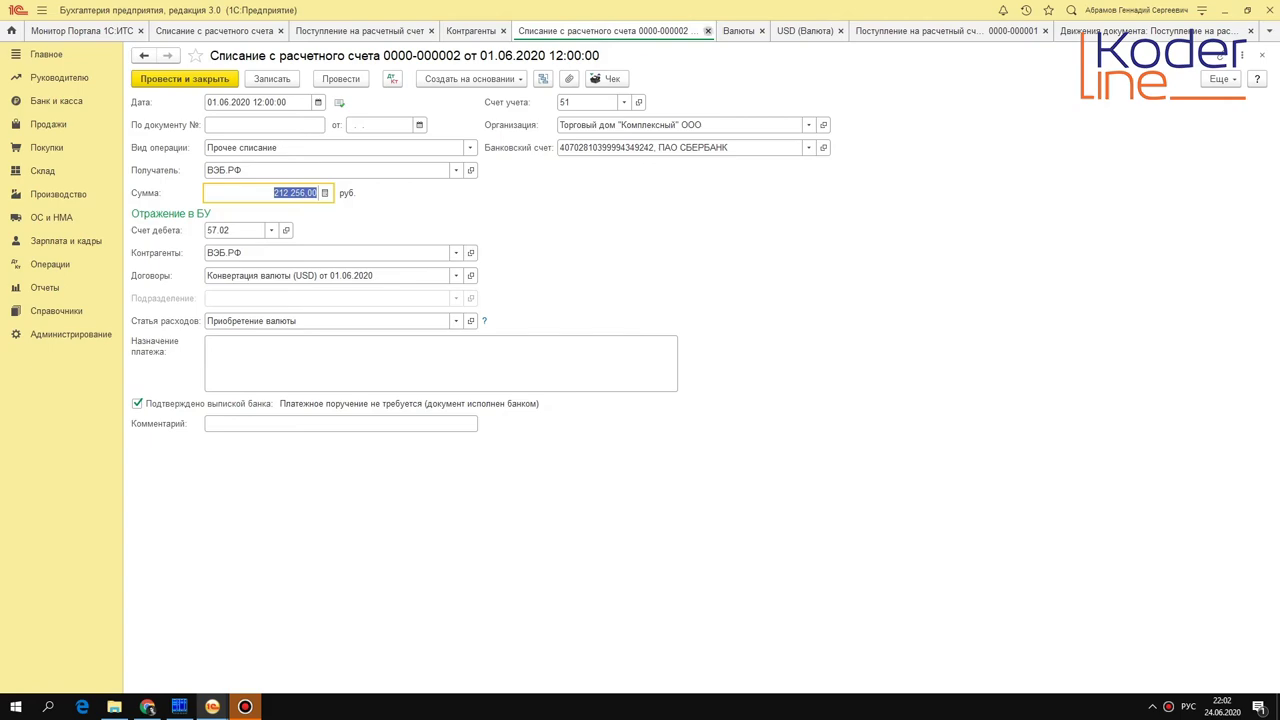
left_click(708, 31)
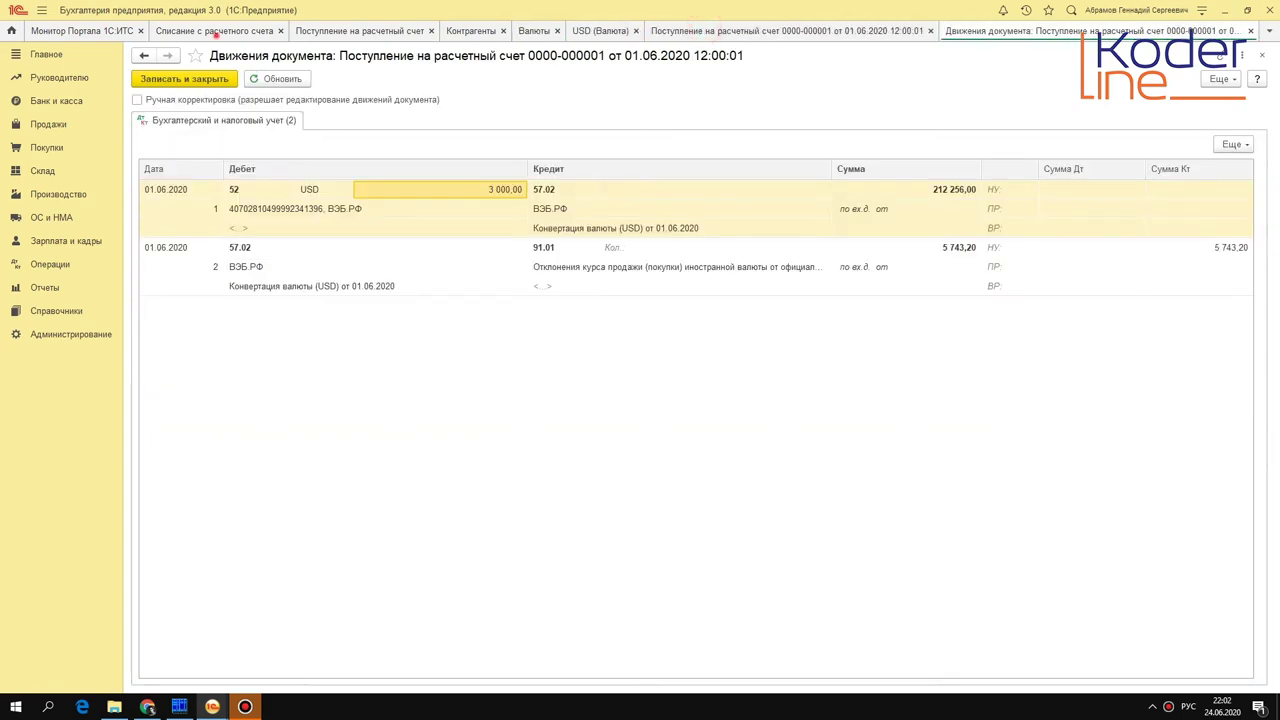
key("ctrl+Tab")
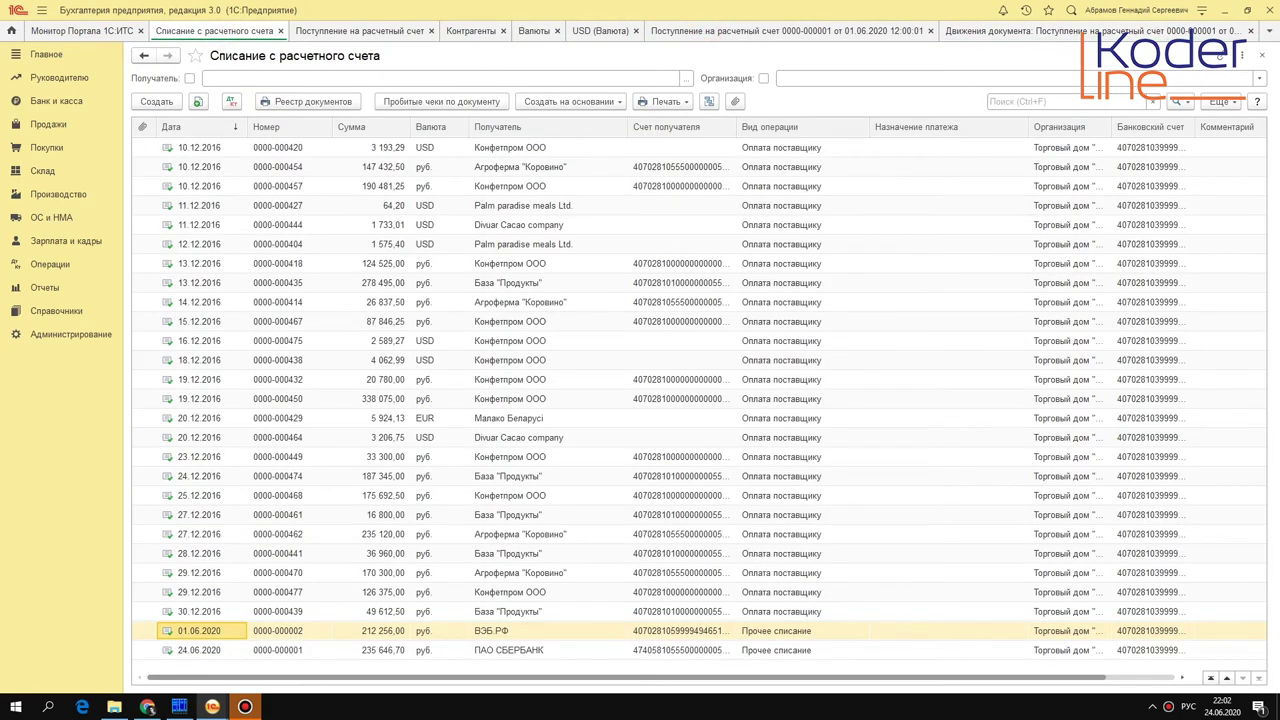
left_click(370, 650)
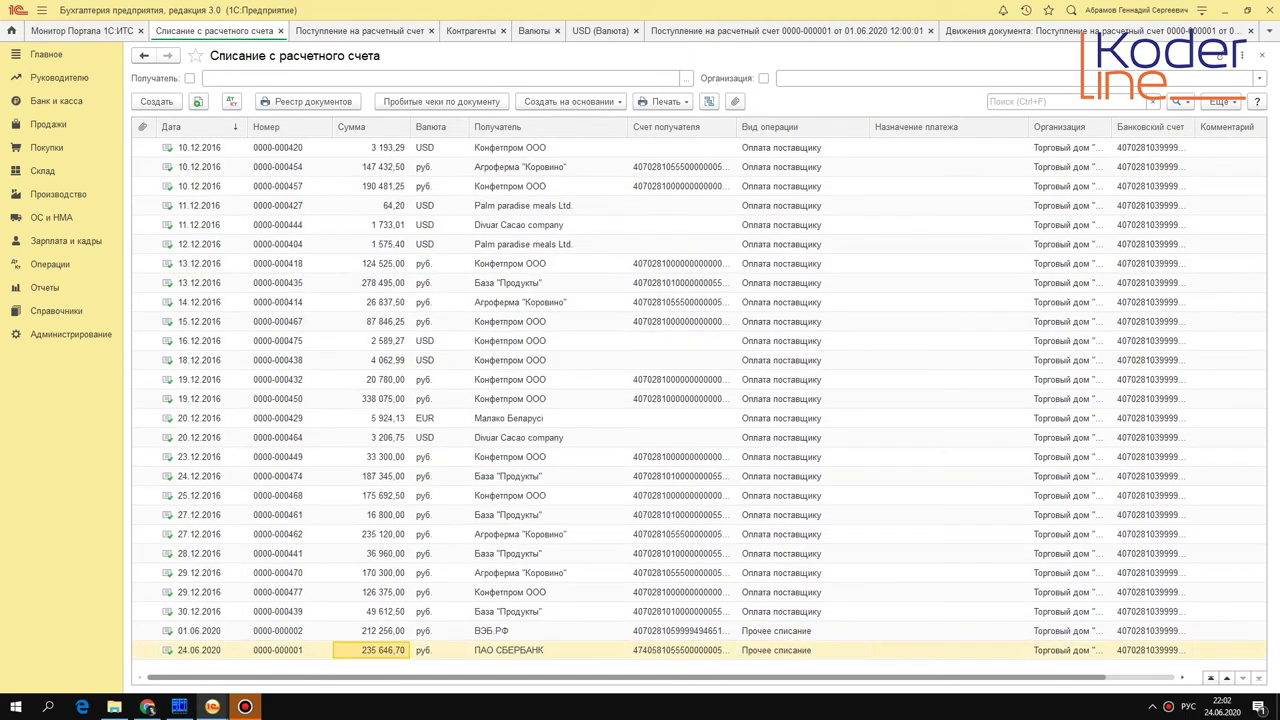
left_click(160, 101)
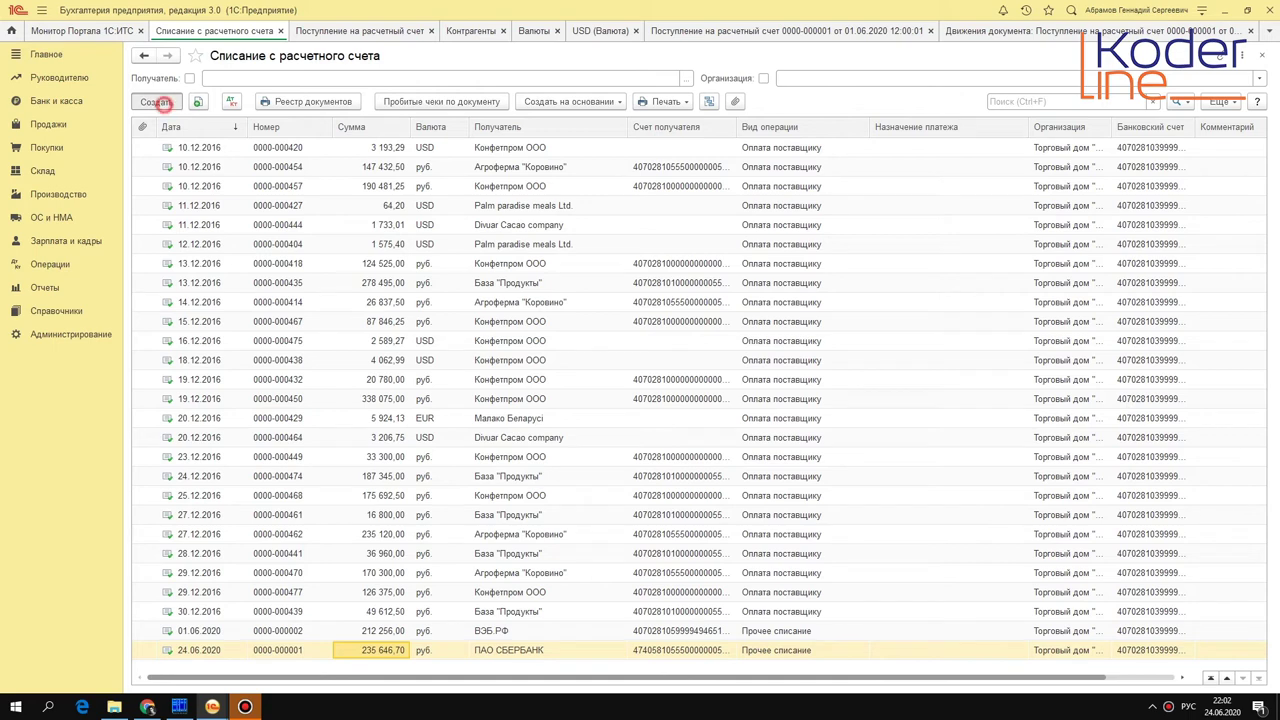
left_click(586, 124)
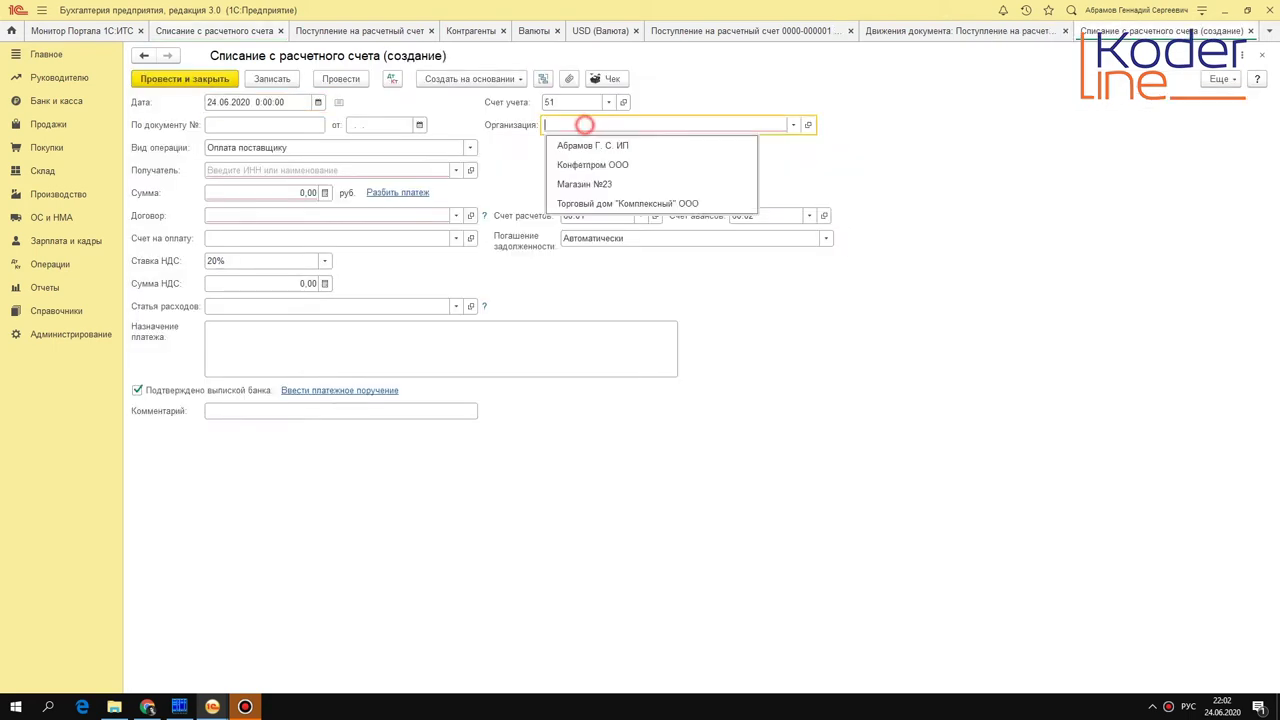
left_click(566, 200)
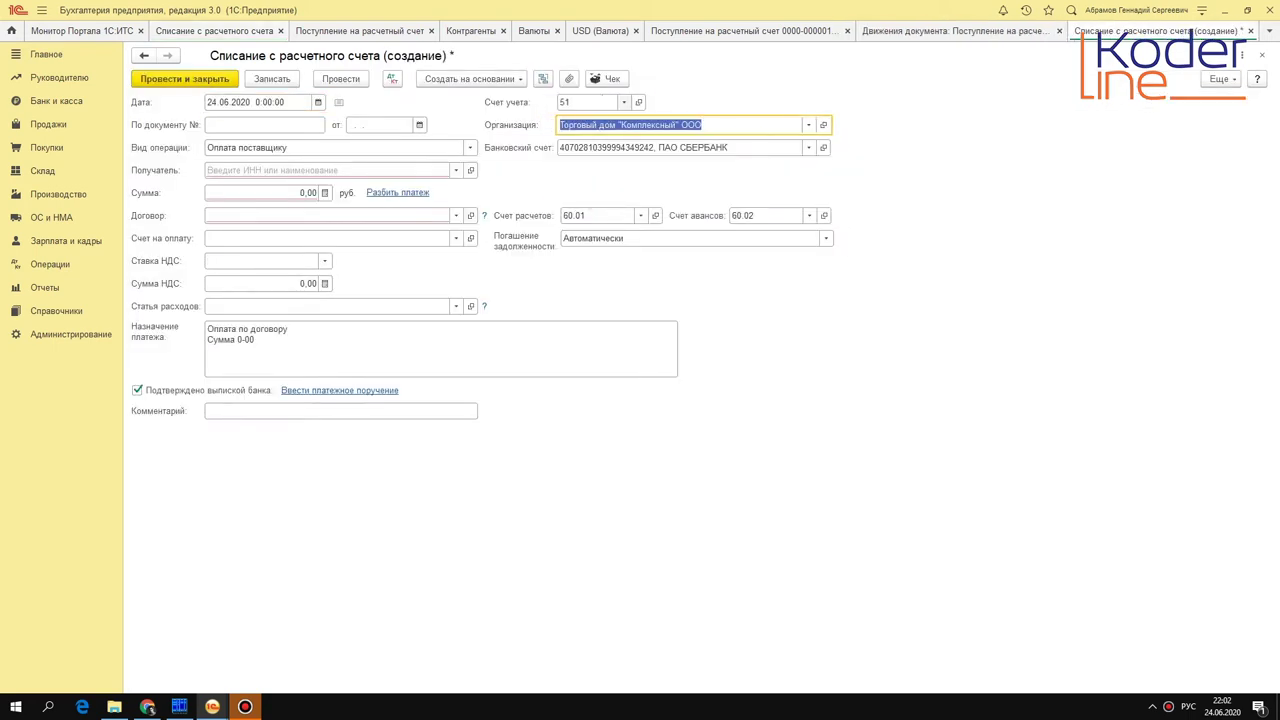
Step: Set the new write-off's accounting account to 52 and its bank account to the USD account at ВЭБ.РФ
left_click(623, 102)
left_click(590, 122)
left_click(665, 147)
left_click(665, 168)
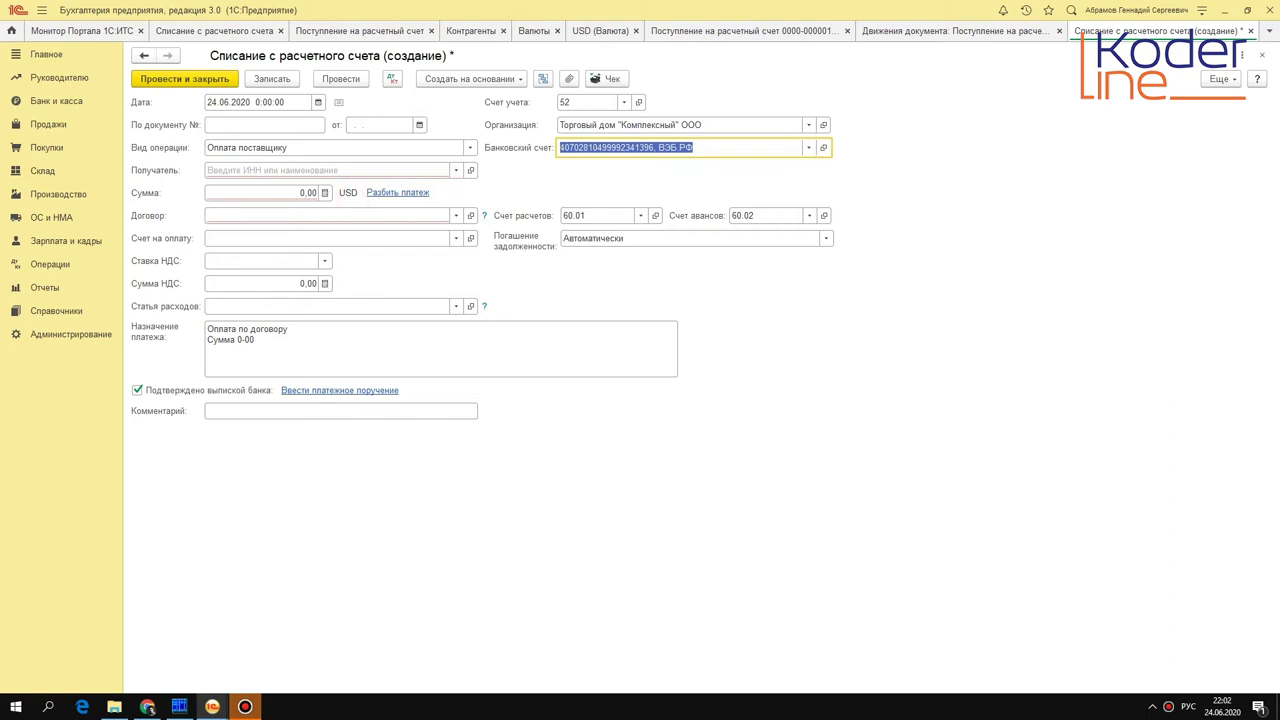
Step: Set the write-off amount to 3 000,00 USD and choose ALIEXPRESS TRADE from the Поставщики group as the payee
type("3000")
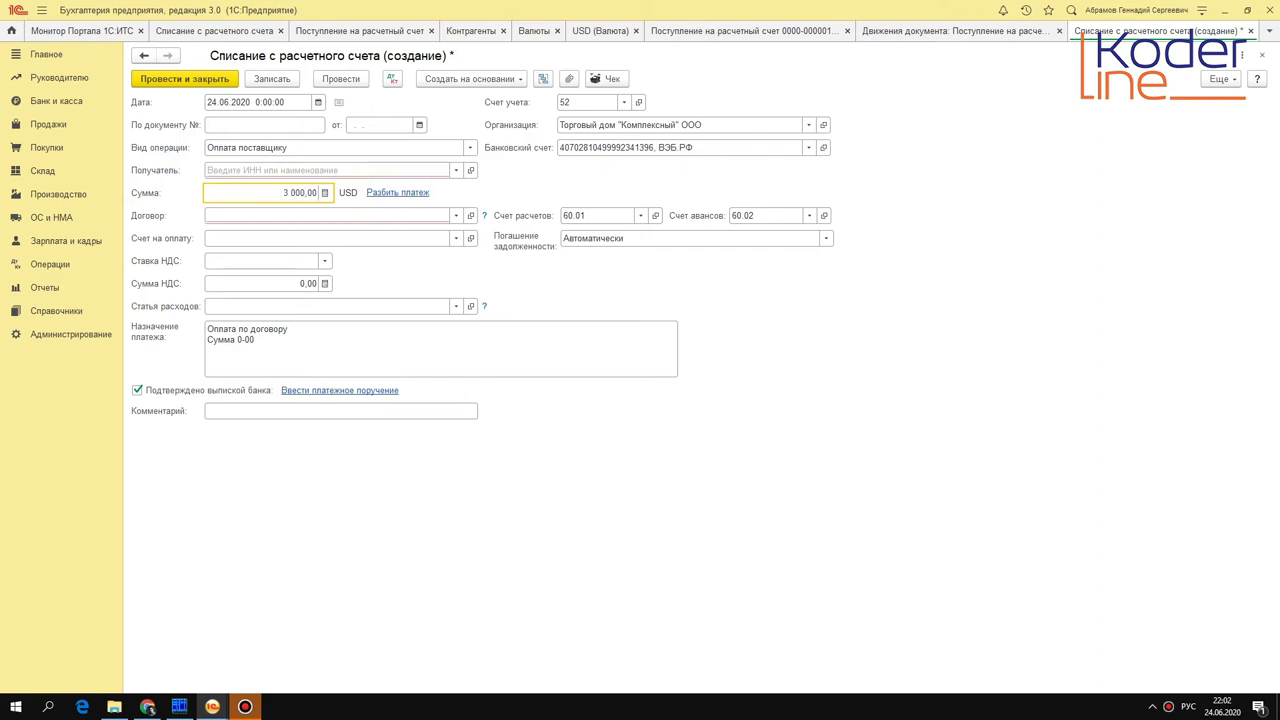
left_click(456, 170)
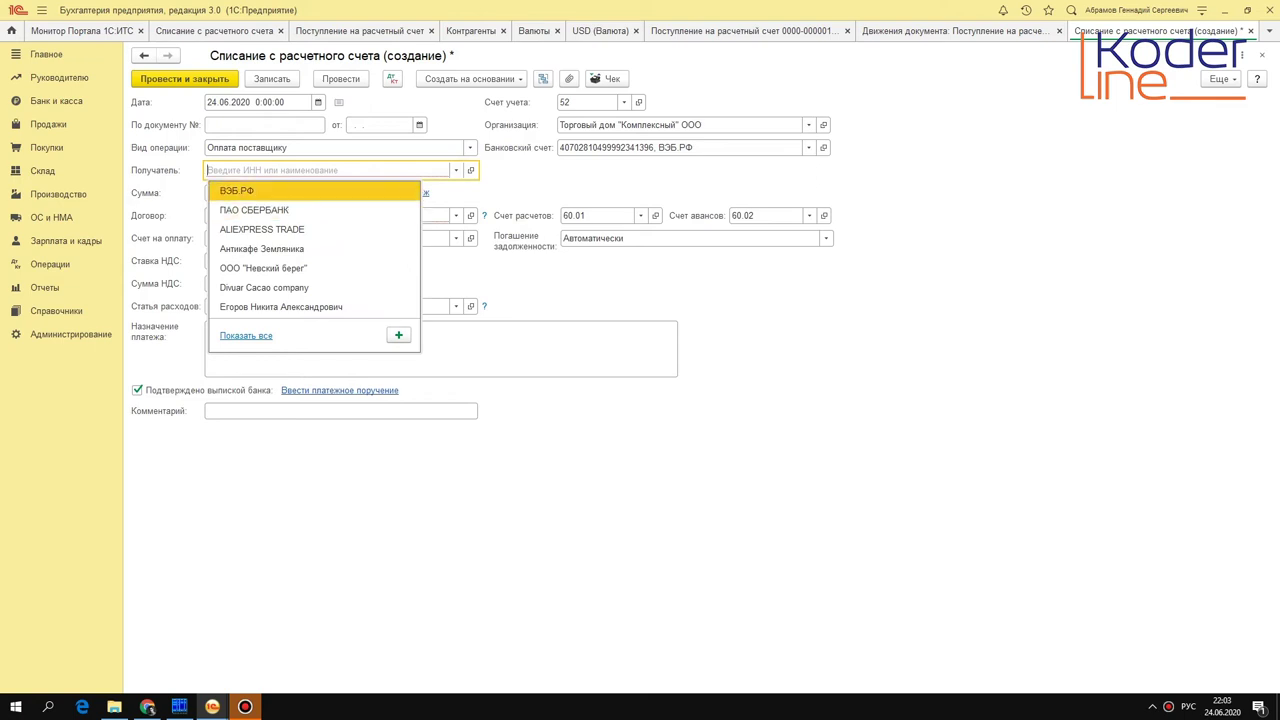
left_click(246, 335)
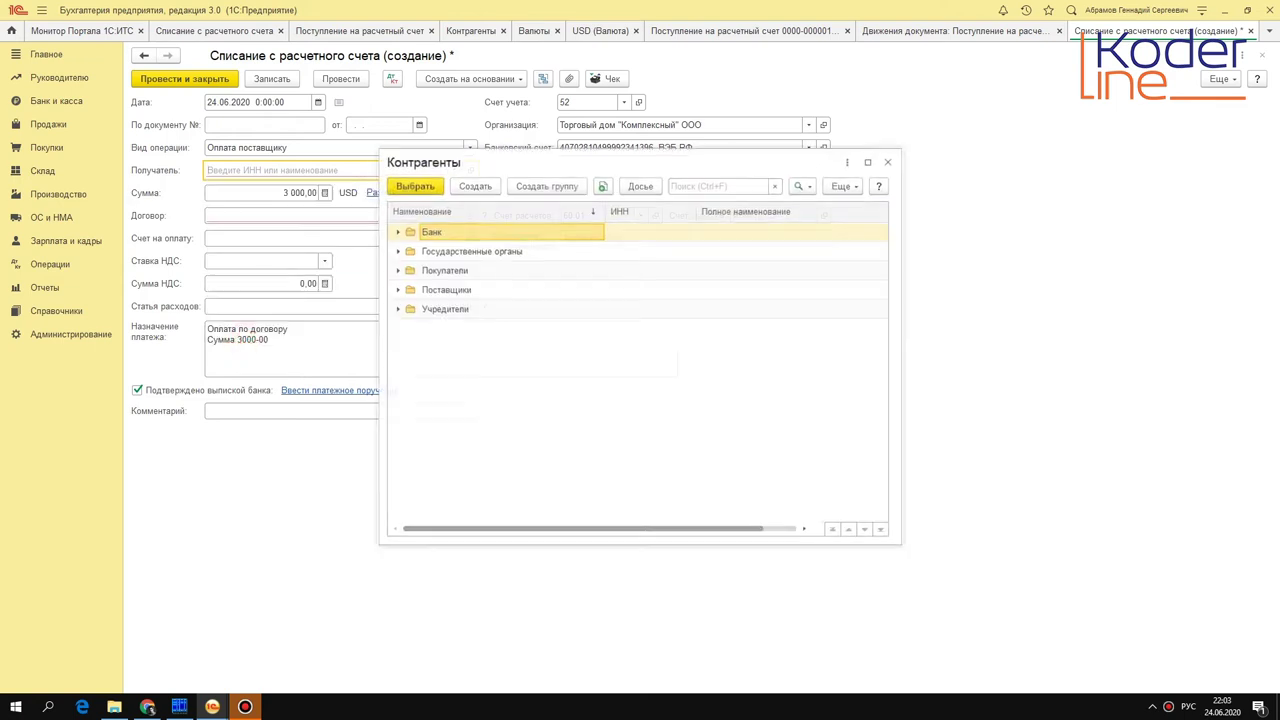
double_click(405, 289)
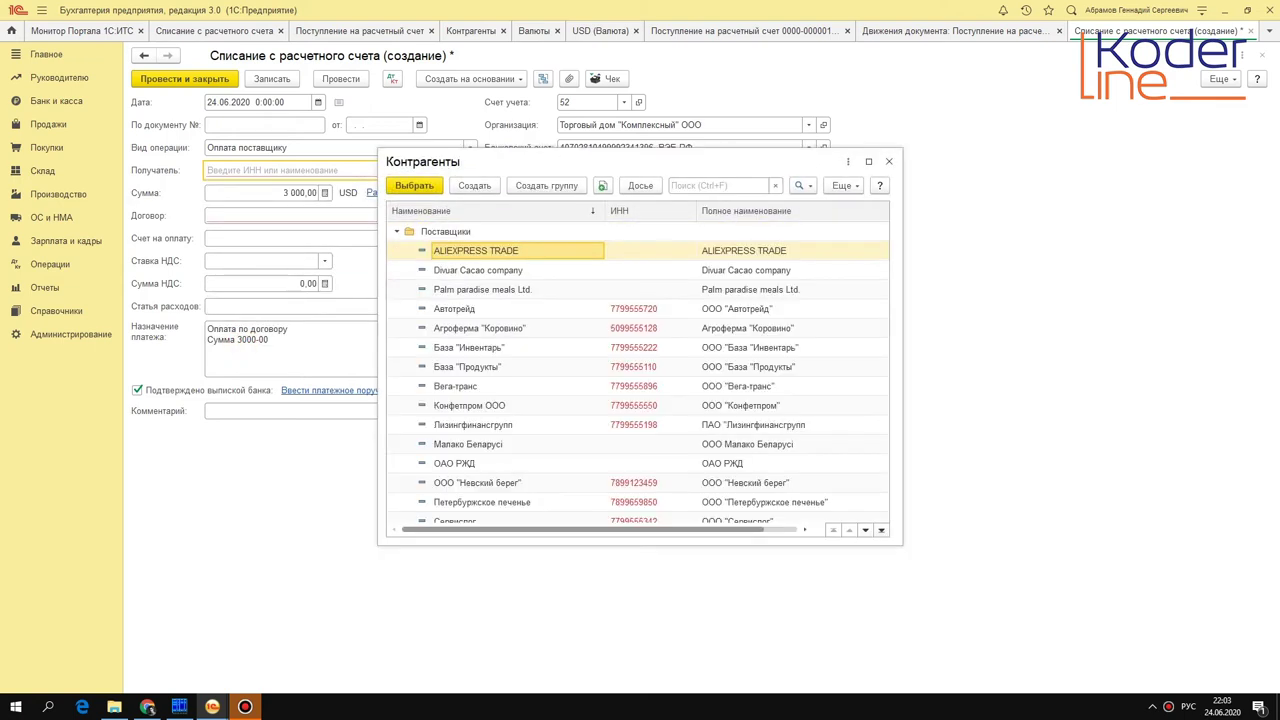
double_click(510, 250)
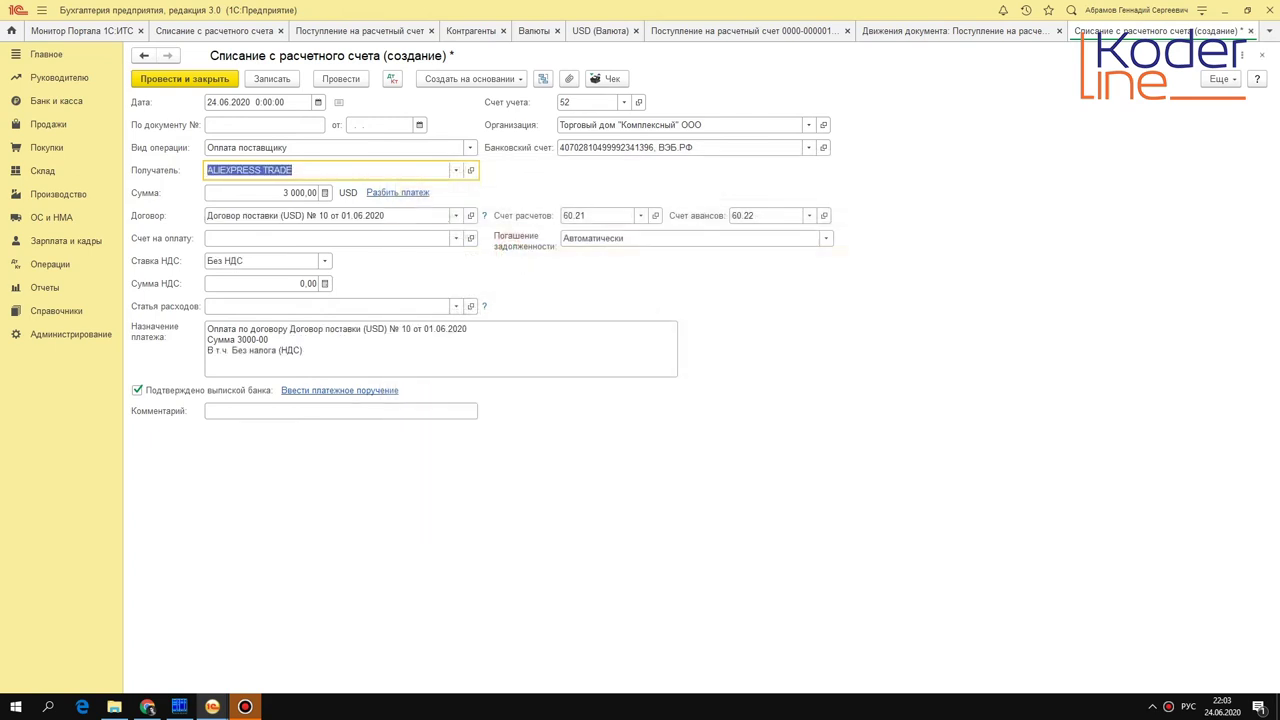
Step: Check the settlement currency in ALIEXPRESS TRADE's supply contract № 10 and return to the write-off
left_click(256, 216)
left_click(246, 265)
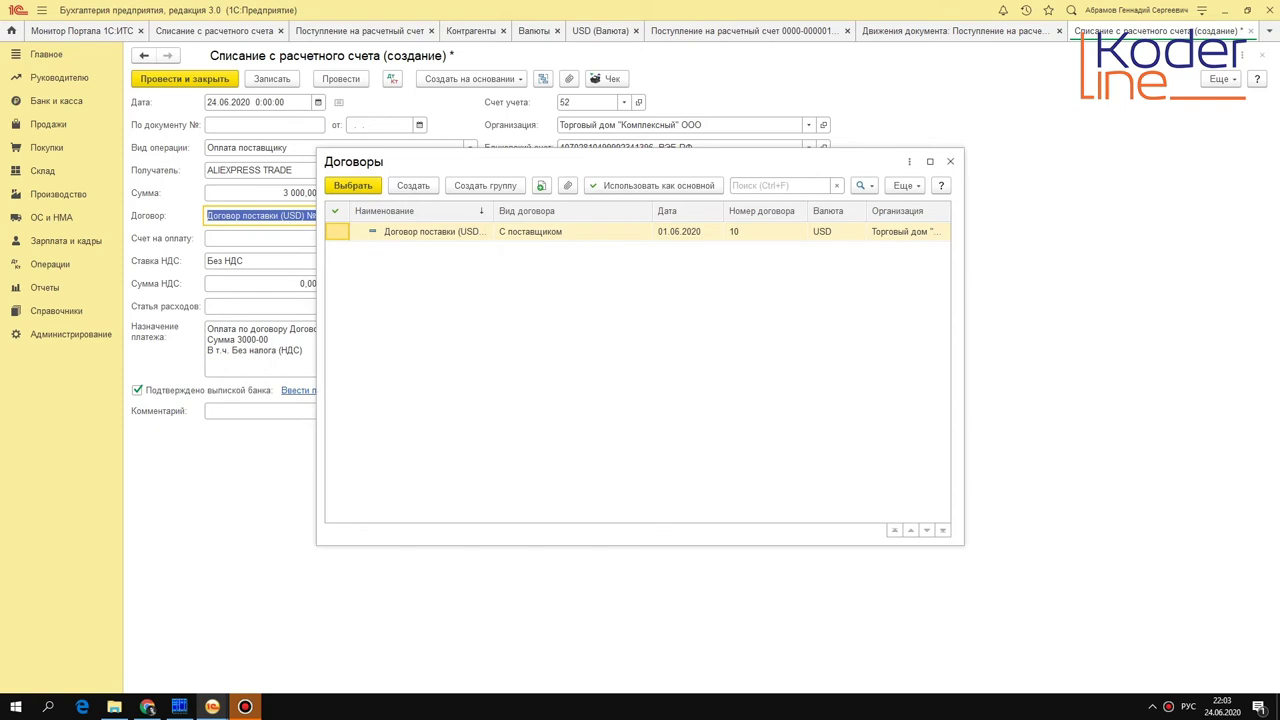
key("F2")
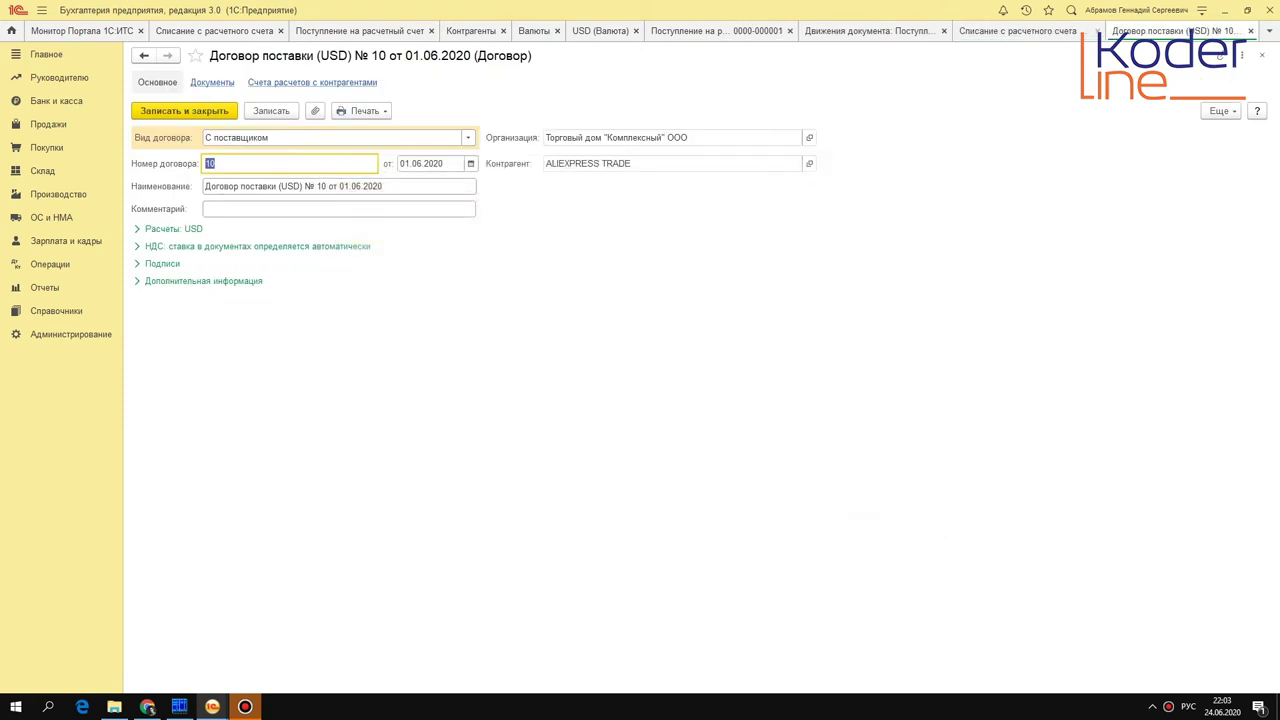
left_click(160, 228)
key("Tab")
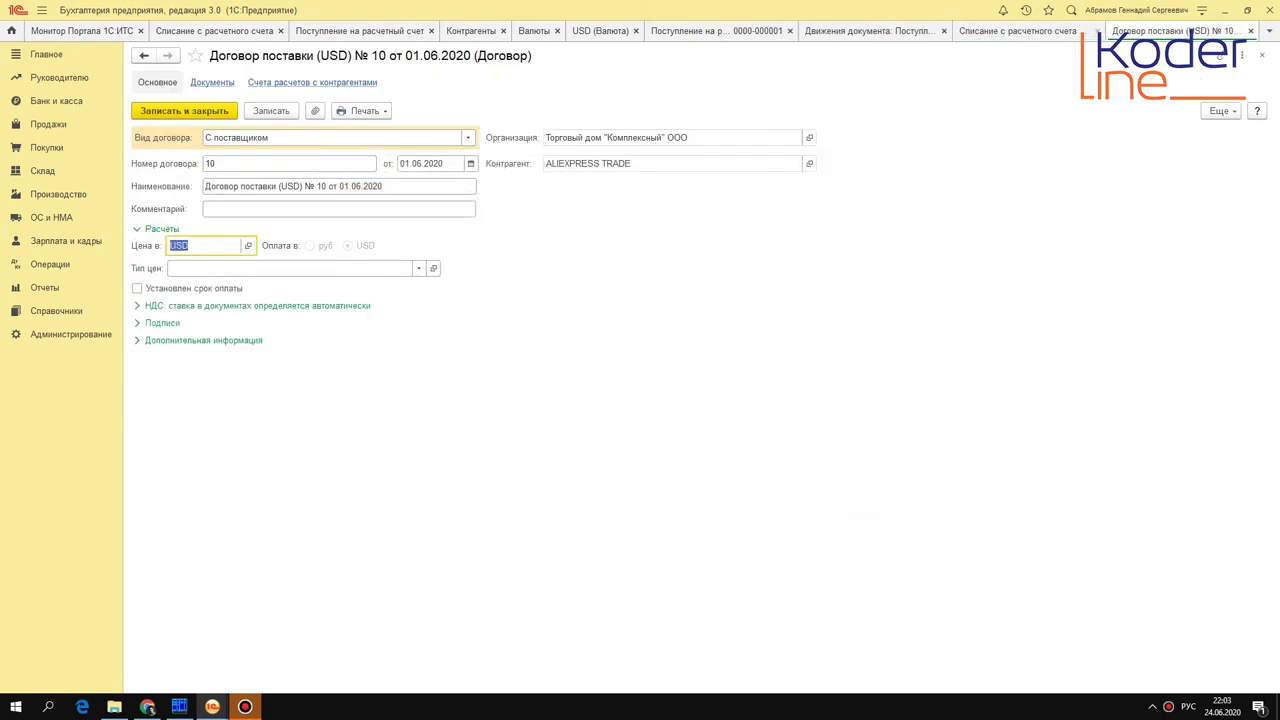
key("ctrl+Return")
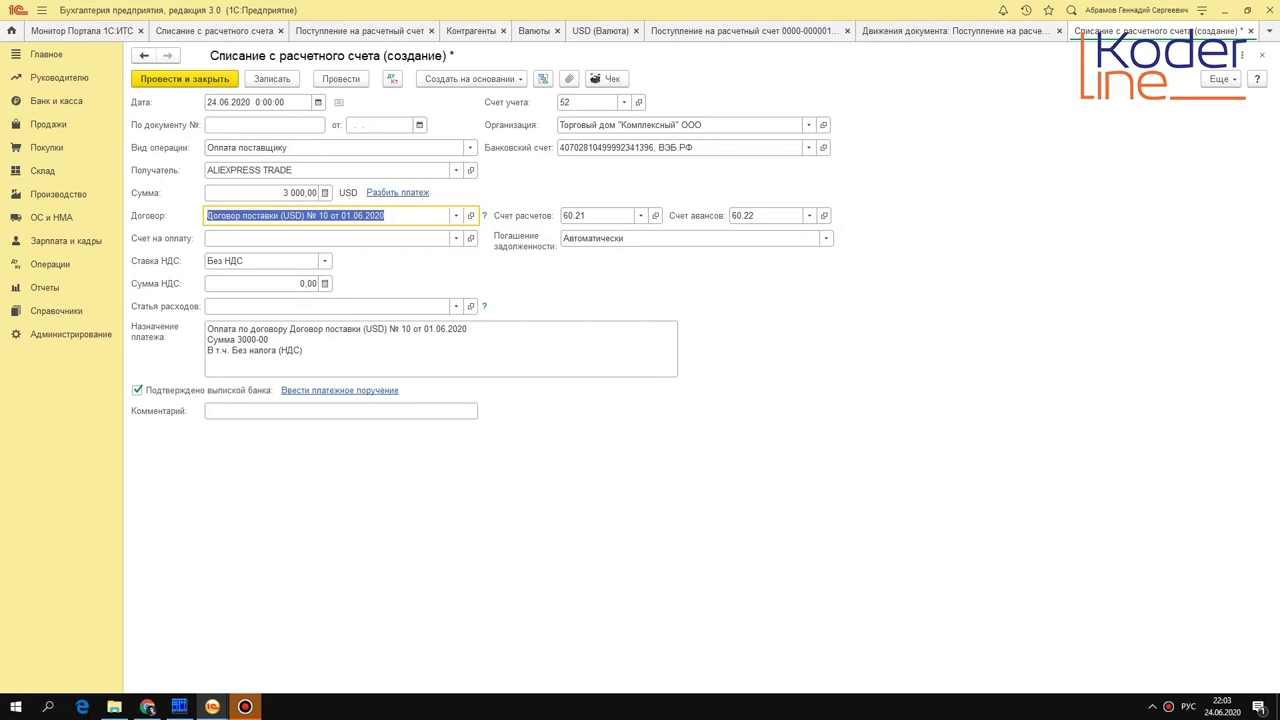
Step: Reword the start of the payment purpose to "Оплата по договору поставки (USD) № 10 от 01.06.2020 Сумма 3000-00 USD"
left_click(275, 192)
left_click(238, 339)
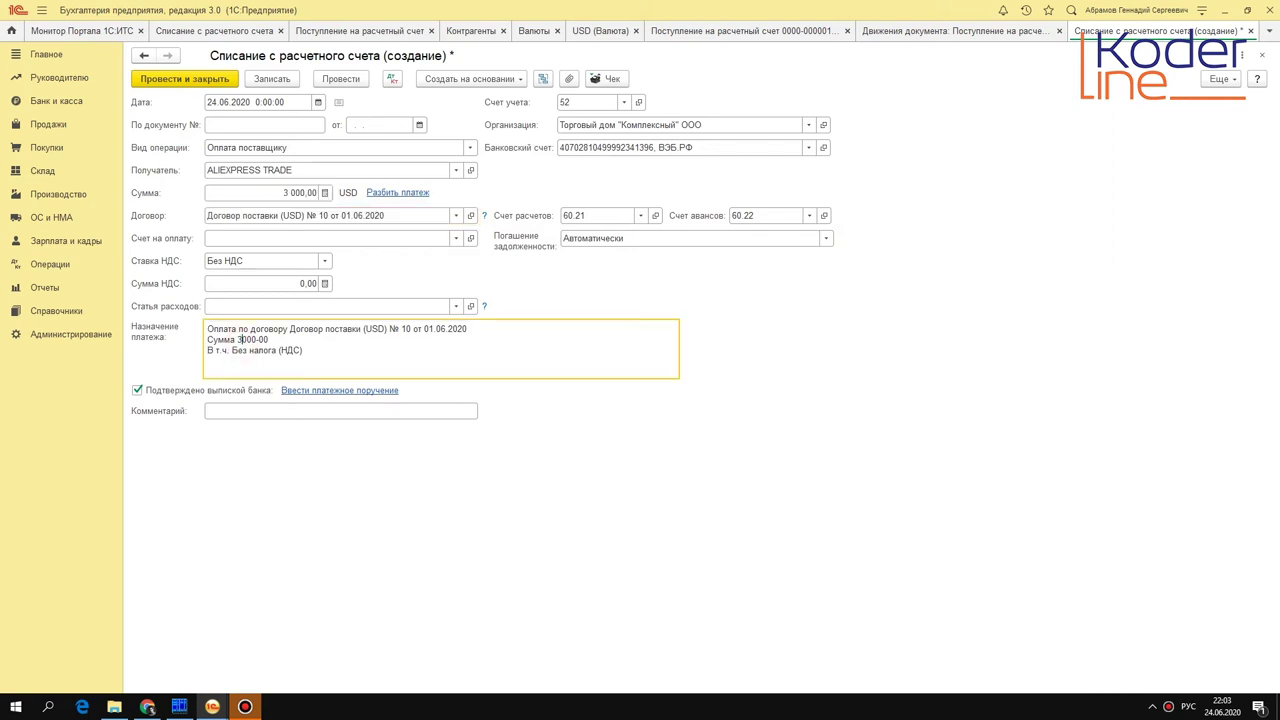
double_click(310, 330)
key("Delete")
key("Delete")
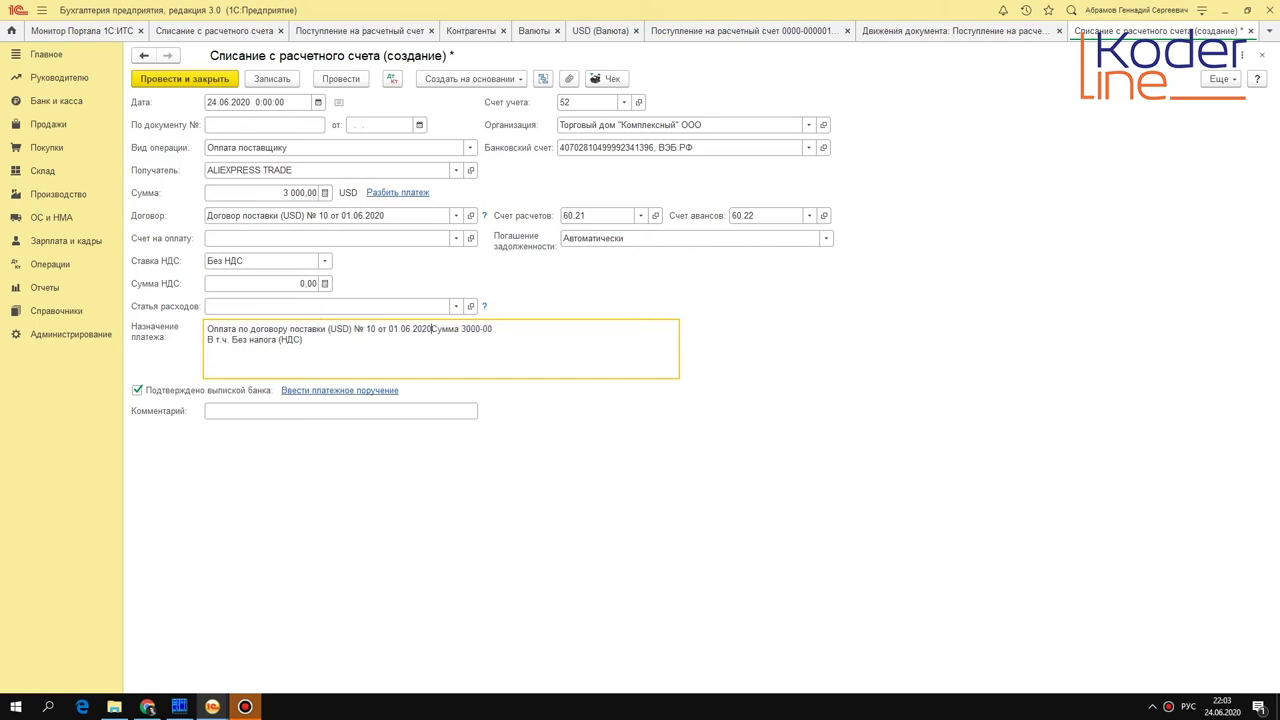
key("alt+shift")
type("USD)")
key("BackSpace")
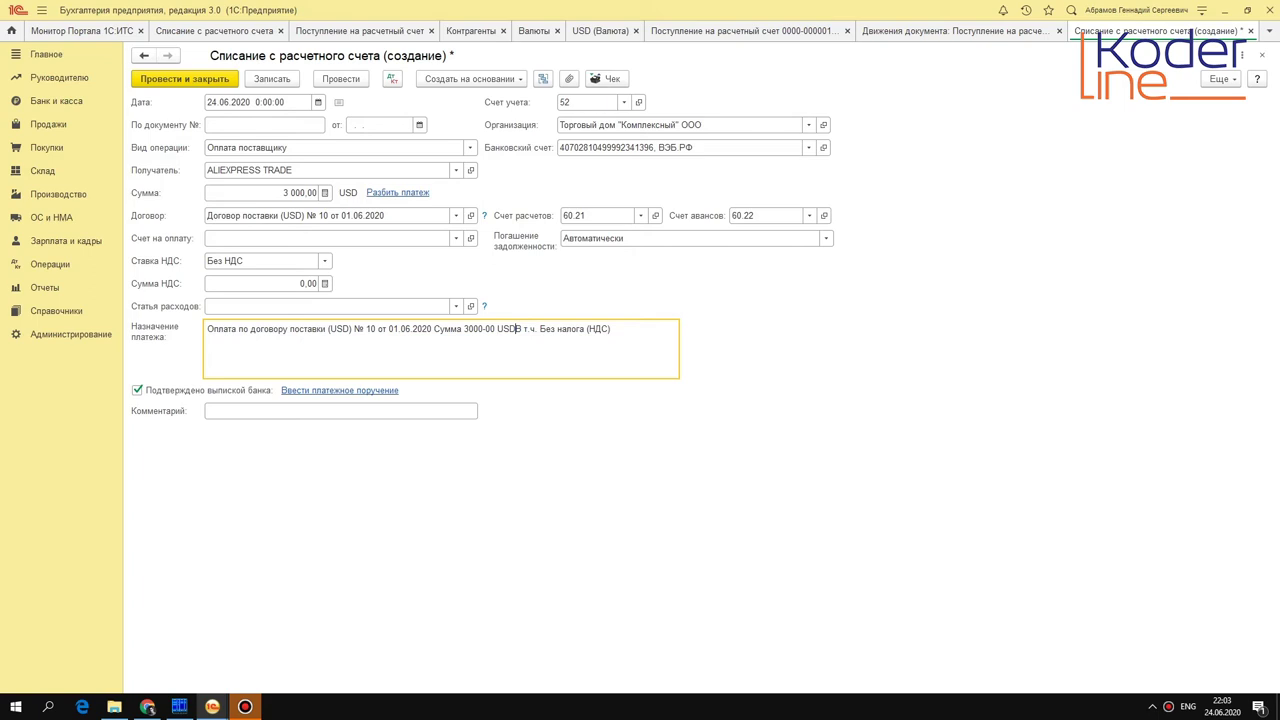
Step: Change the ending of the payment purpose after the amount in USD to ", без налога (НДС)"
key("Delete")
key("Delete")
key("Delete")
key("Delete")
key("Delete")
key("Delete")
key("Delete")
key("alt+shift")
type(",")
key("Delete")
type("б")
key("End")
Step: Review the write-off's accounting account, date and list of available operation types, keeping Оплата поставщику
double_click(566, 102)
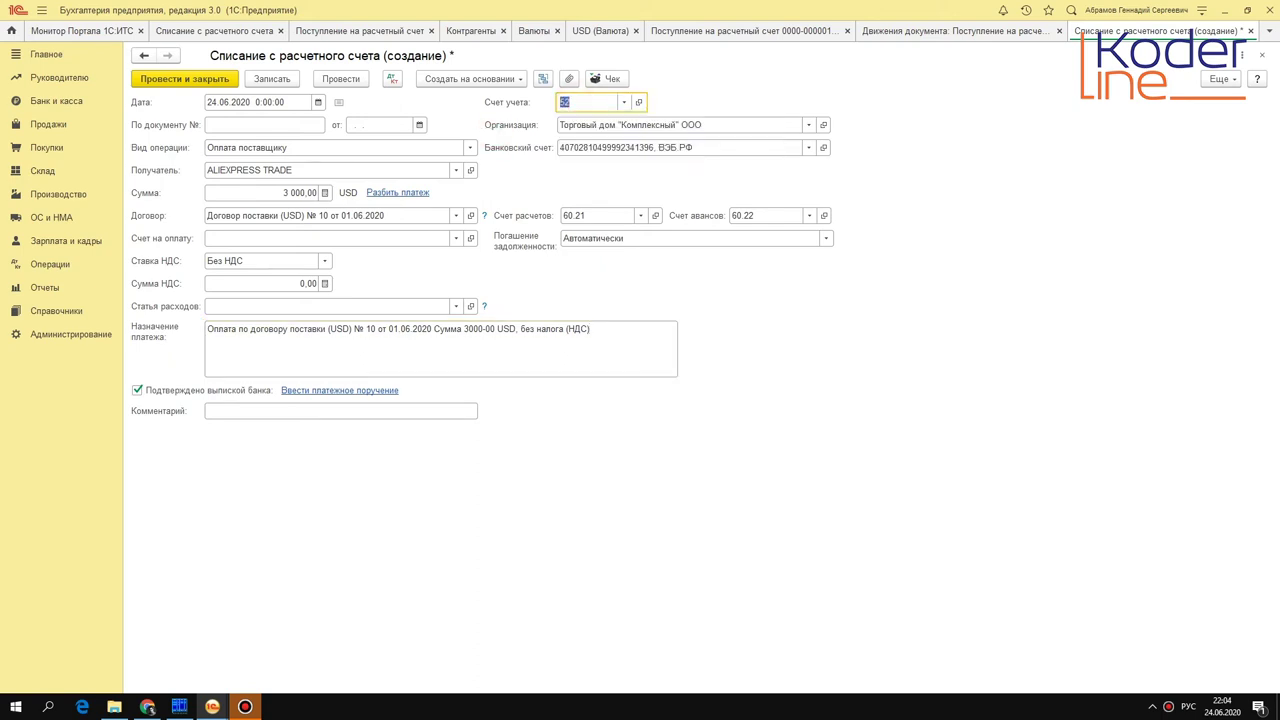
left_click(245, 102)
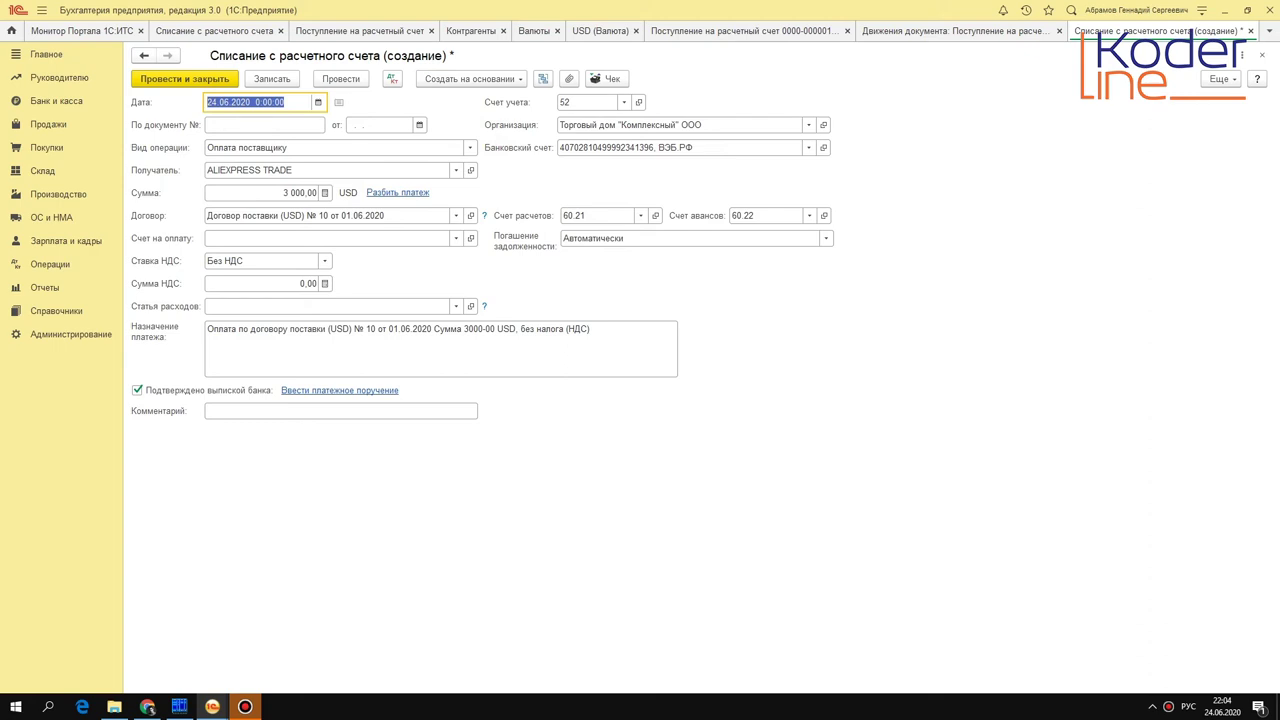
left_click(469, 147)
left_click(255, 234)
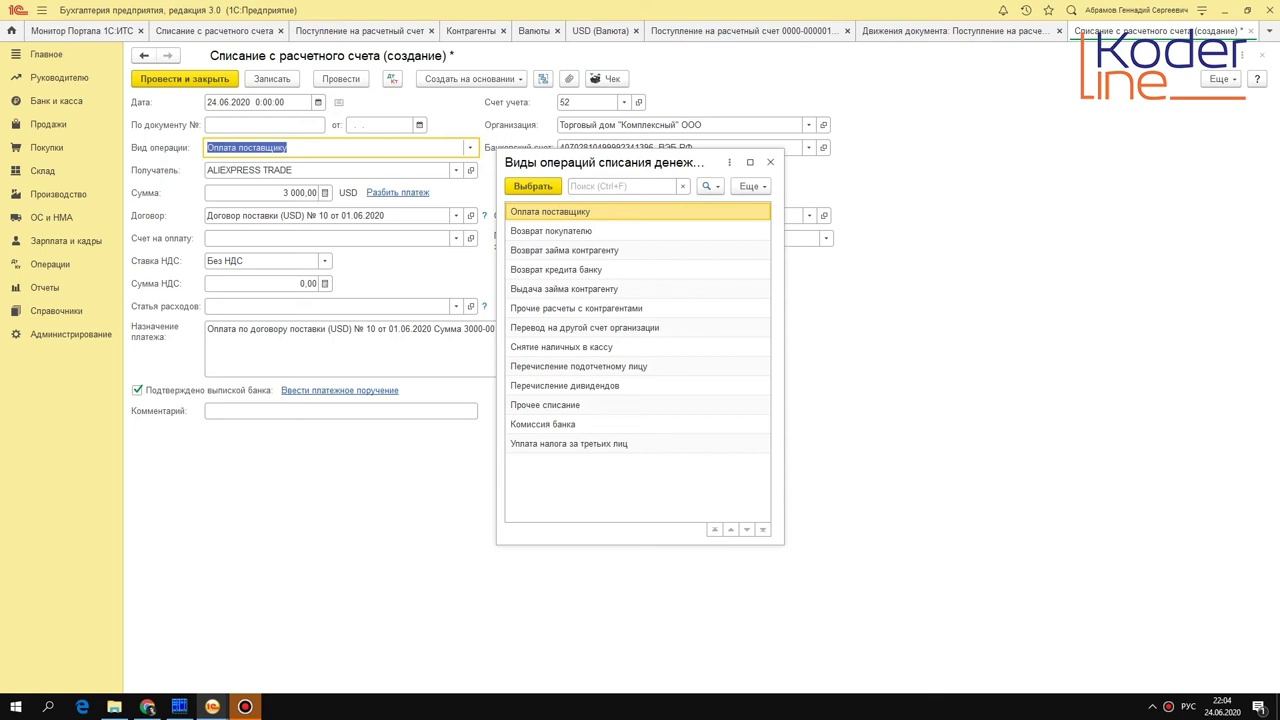
left_click(150, 170)
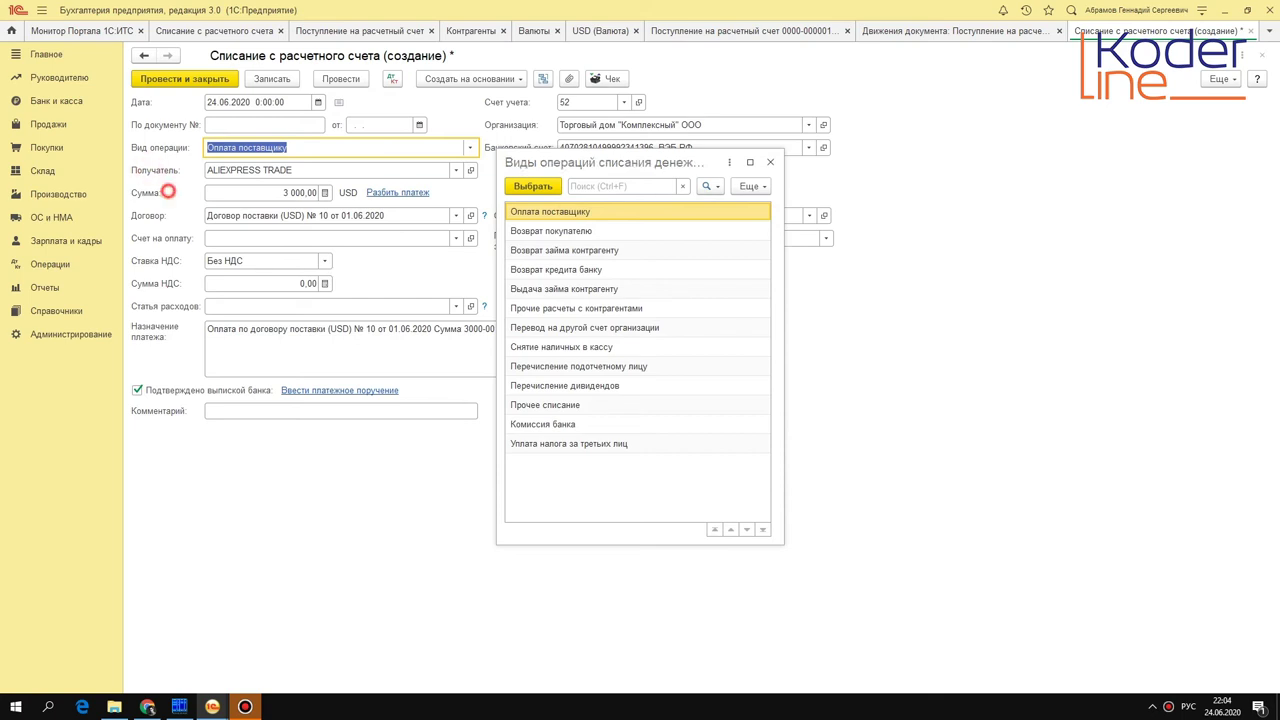
left_click(770, 162)
Step: Post the supplier write-off and examine its entries for the exchange rate difference and the payment to ALIEXPRESS TRADE
left_click(341, 78)
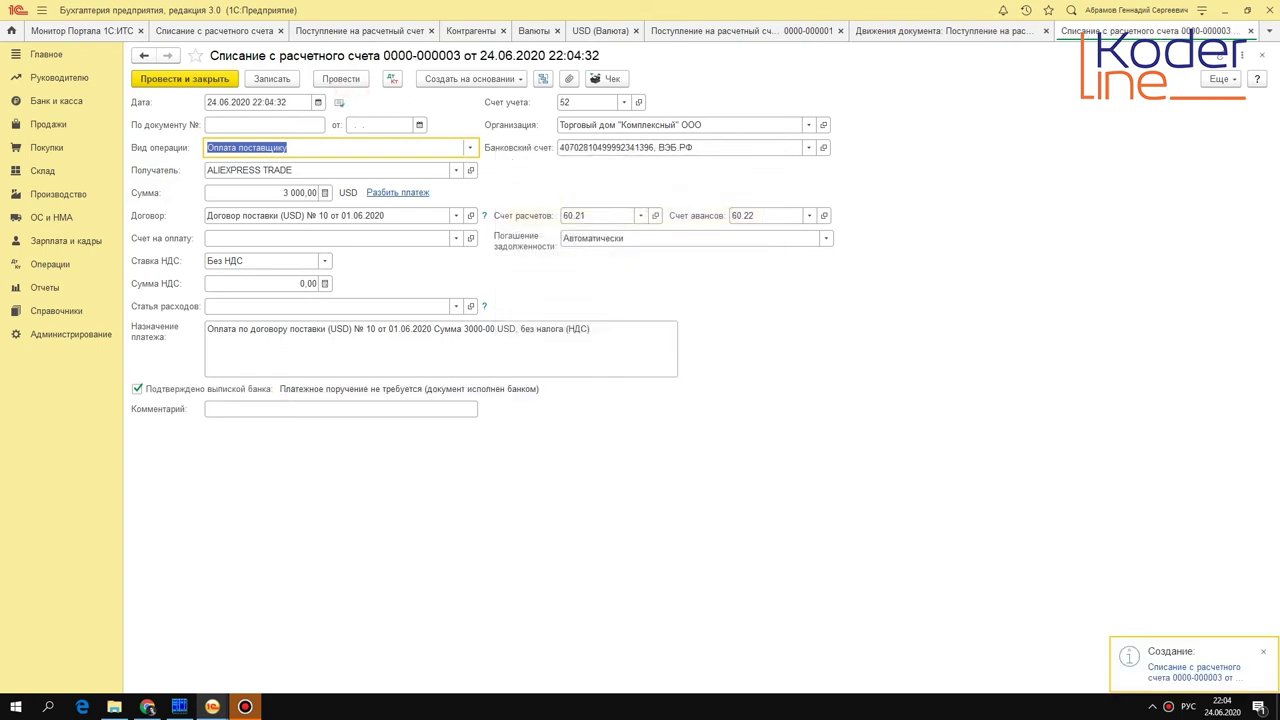
left_click(392, 78)
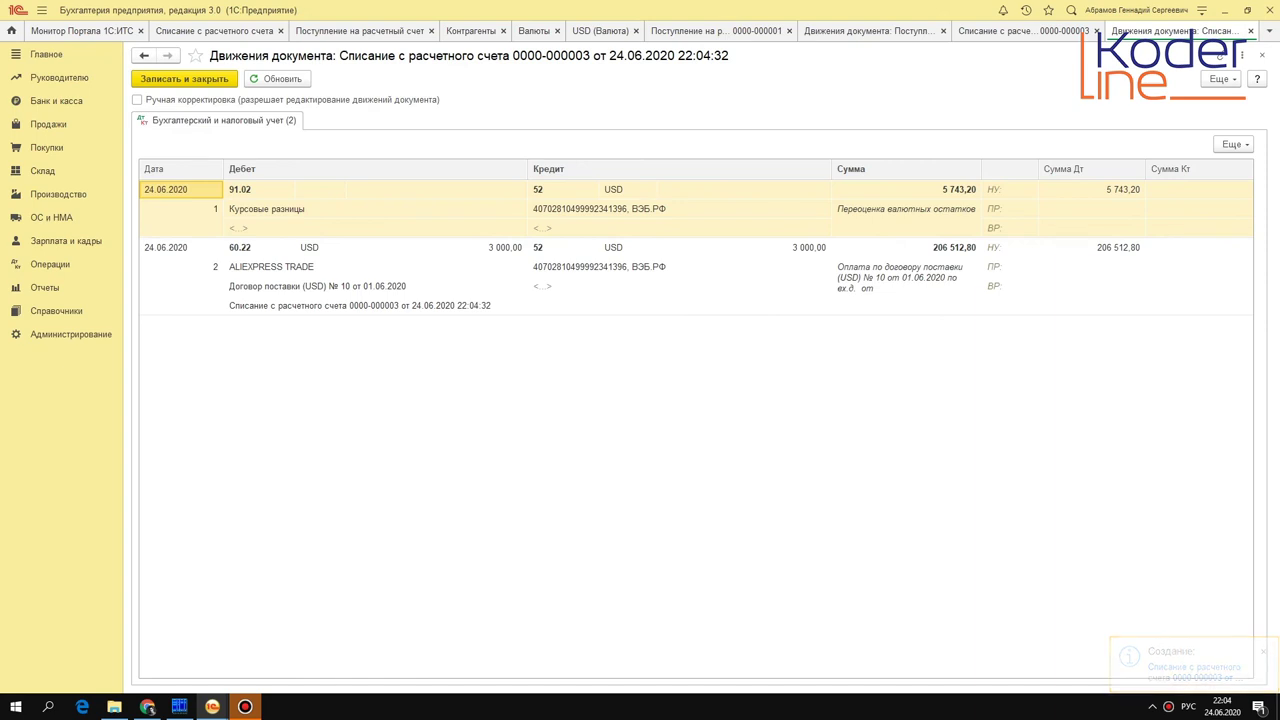
left_click(281, 240)
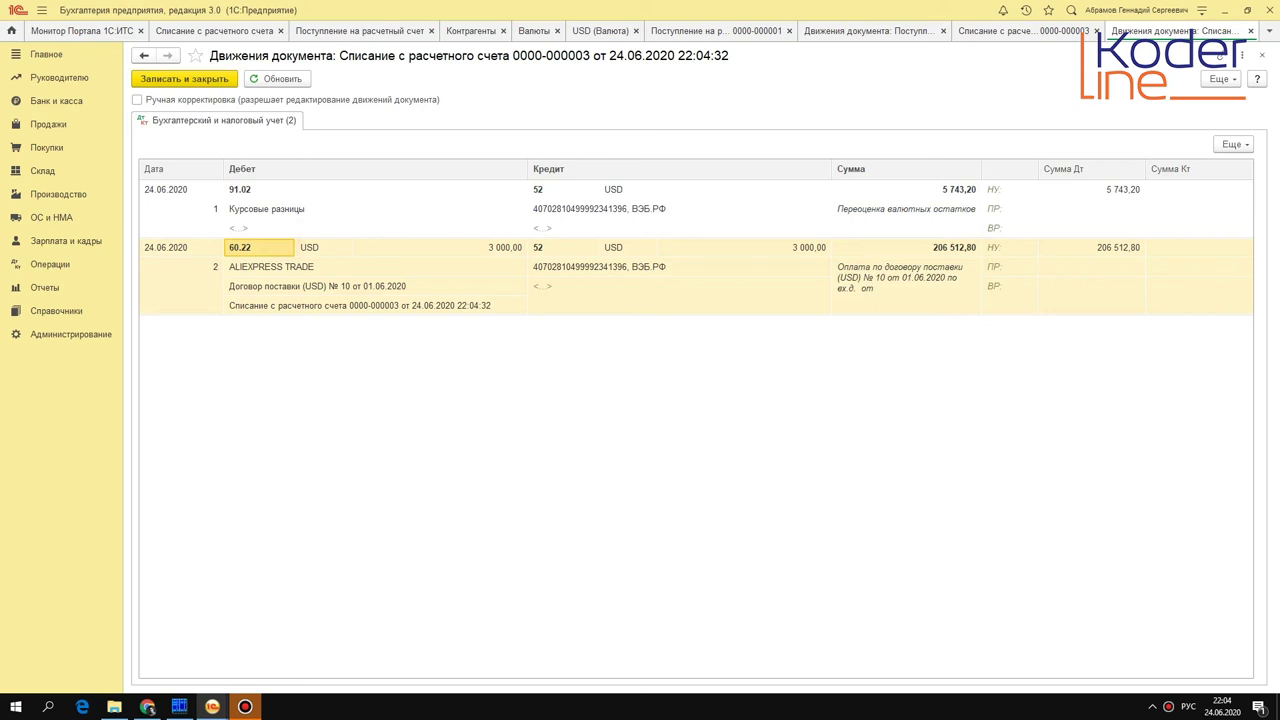
left_click(480, 248)
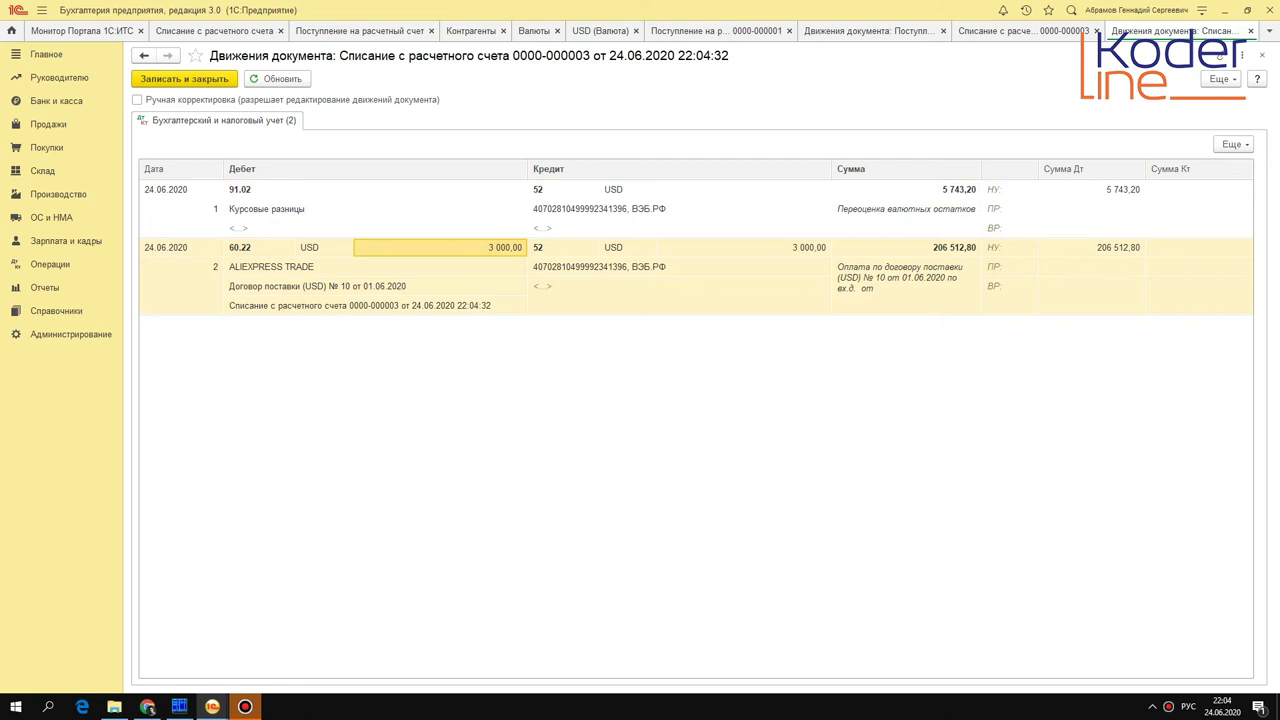
left_click(905, 206)
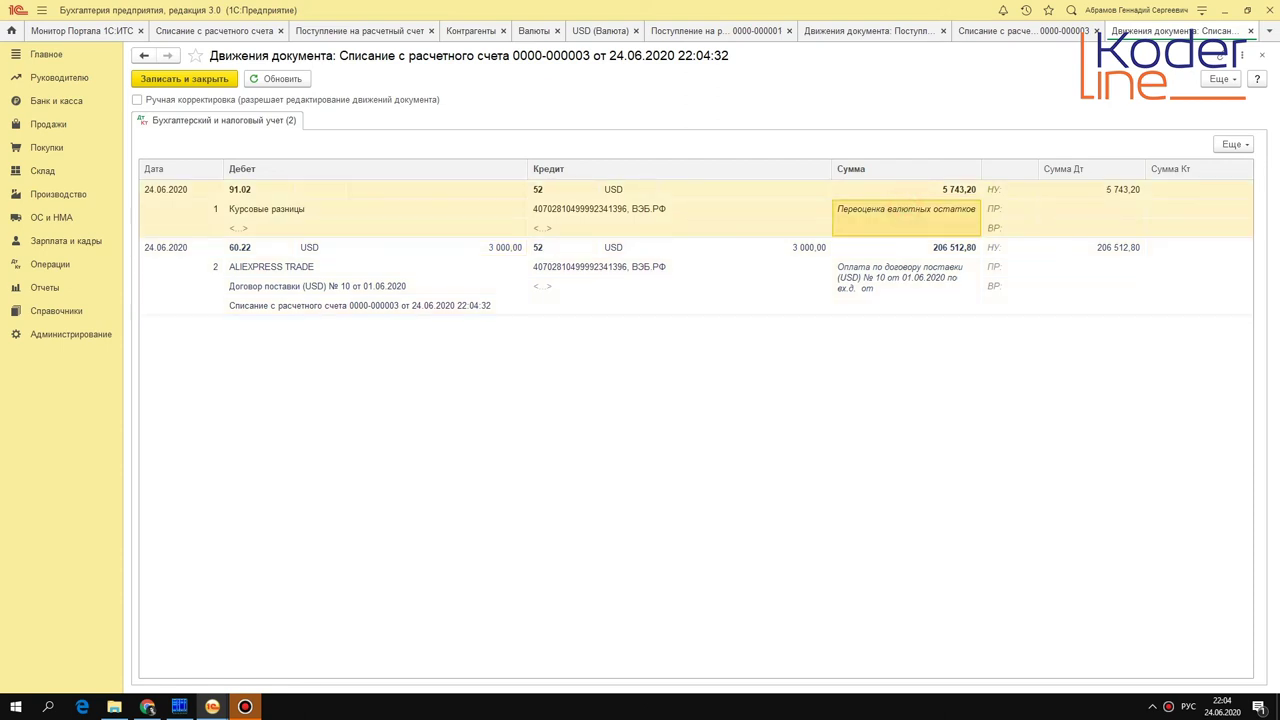
left_click(620, 208)
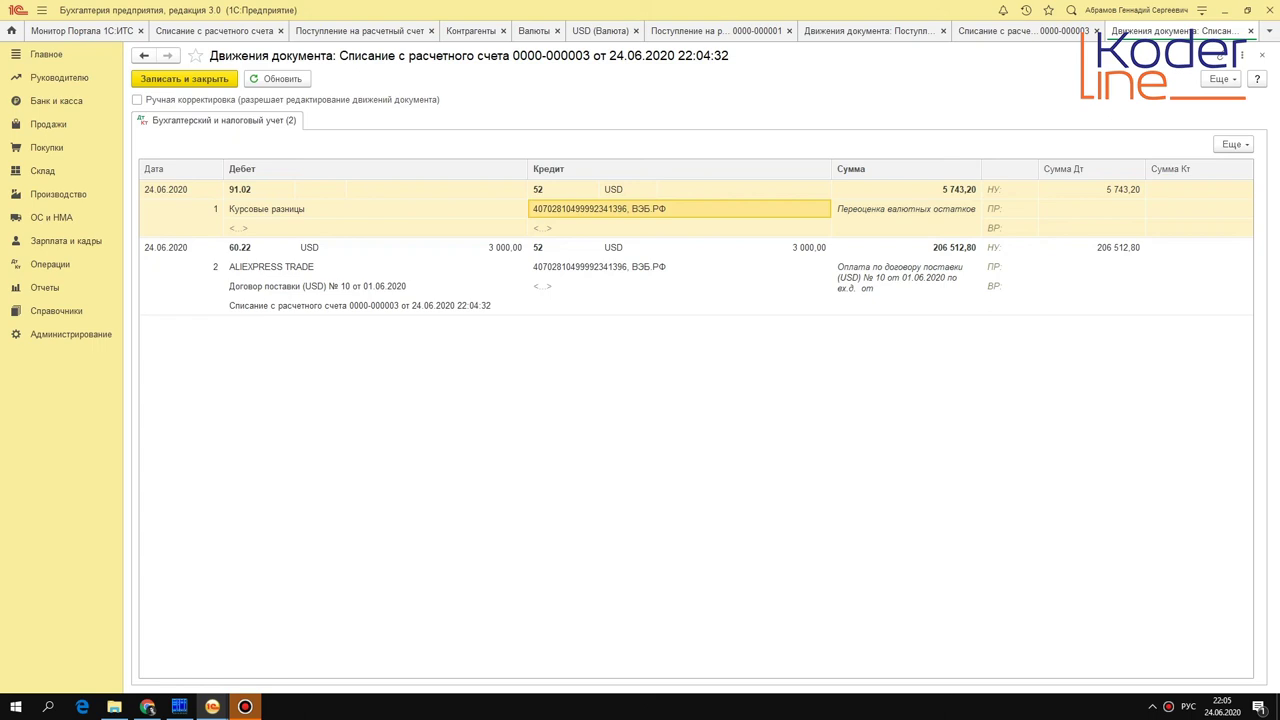
key("Escape")
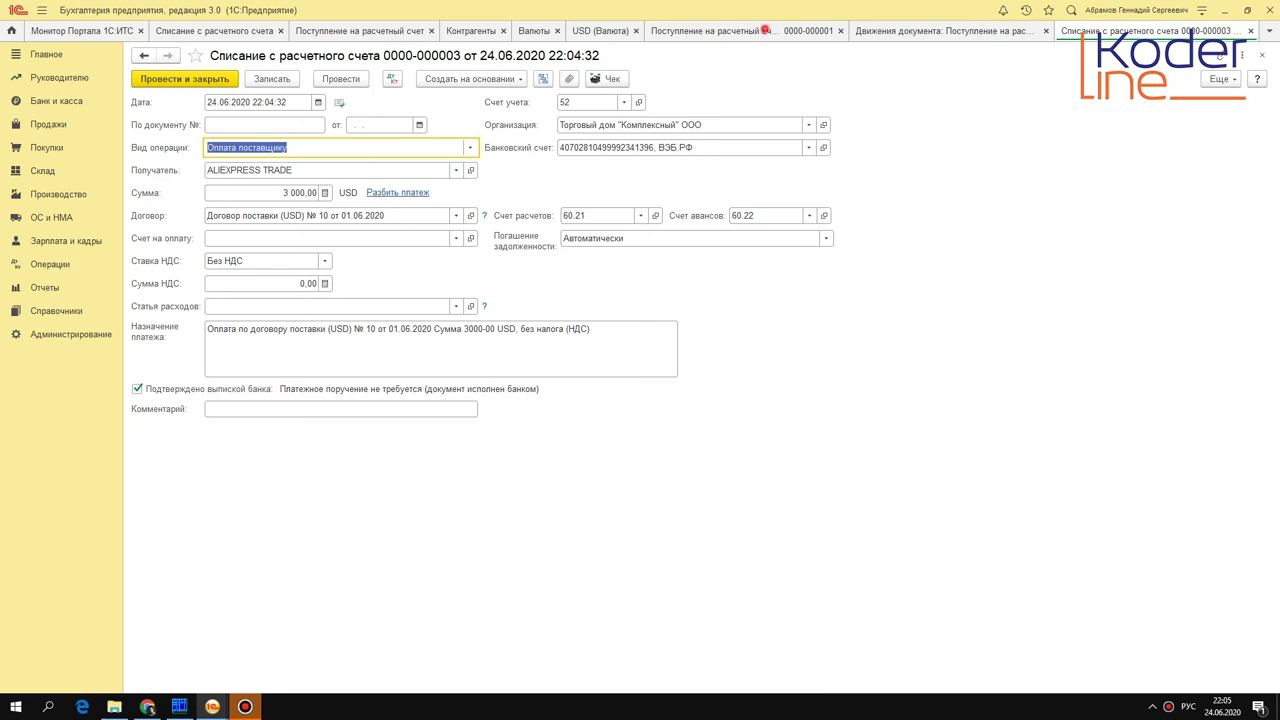
Step: Compare the currency purchase receipt of 01.06.2020 with the supplier payment write-off of 24.06.2020
left_click(765, 31)
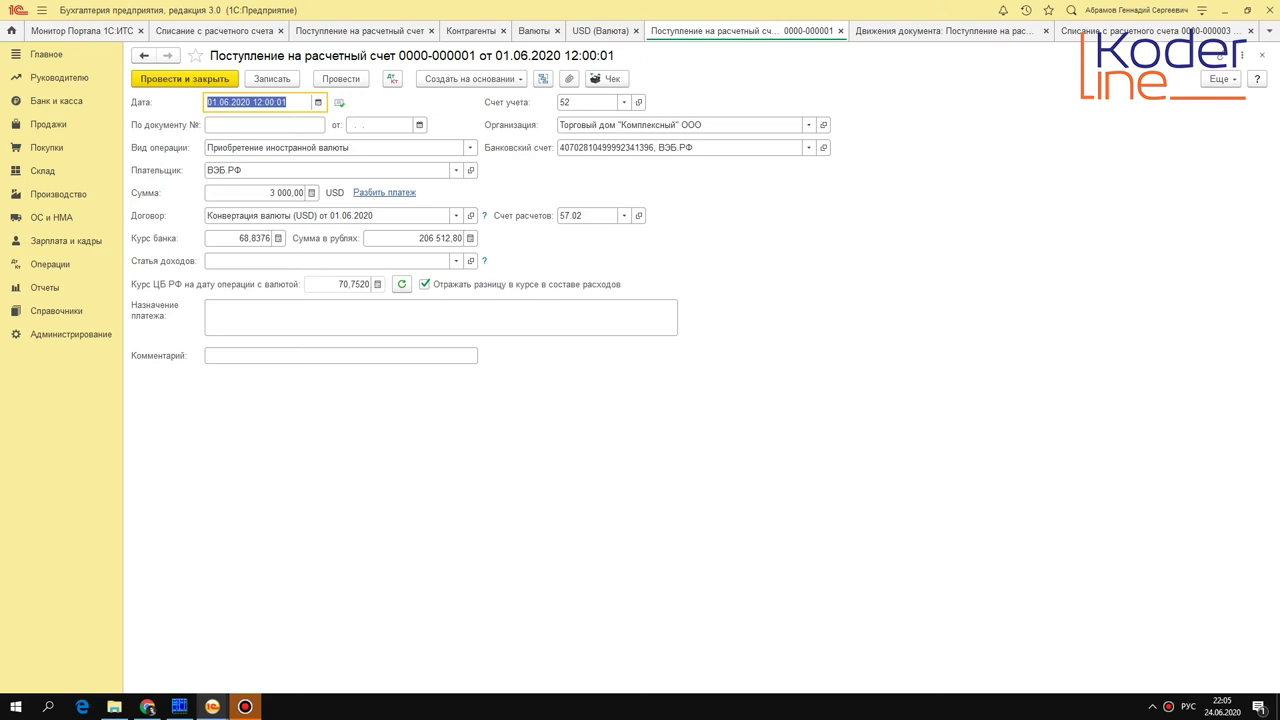
left_click(1105, 30)
left_click(470, 78)
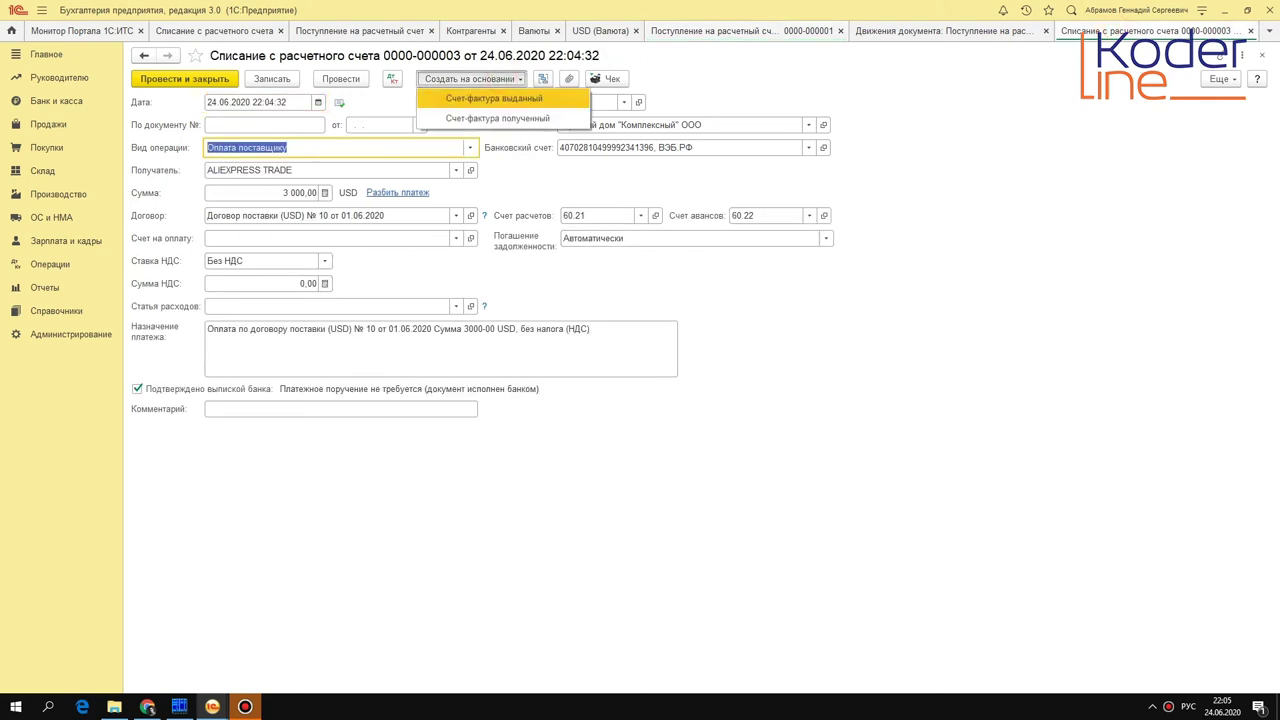
left_click(776, 30)
left_click(470, 78)
left_click(798, 90)
left_click(1090, 30)
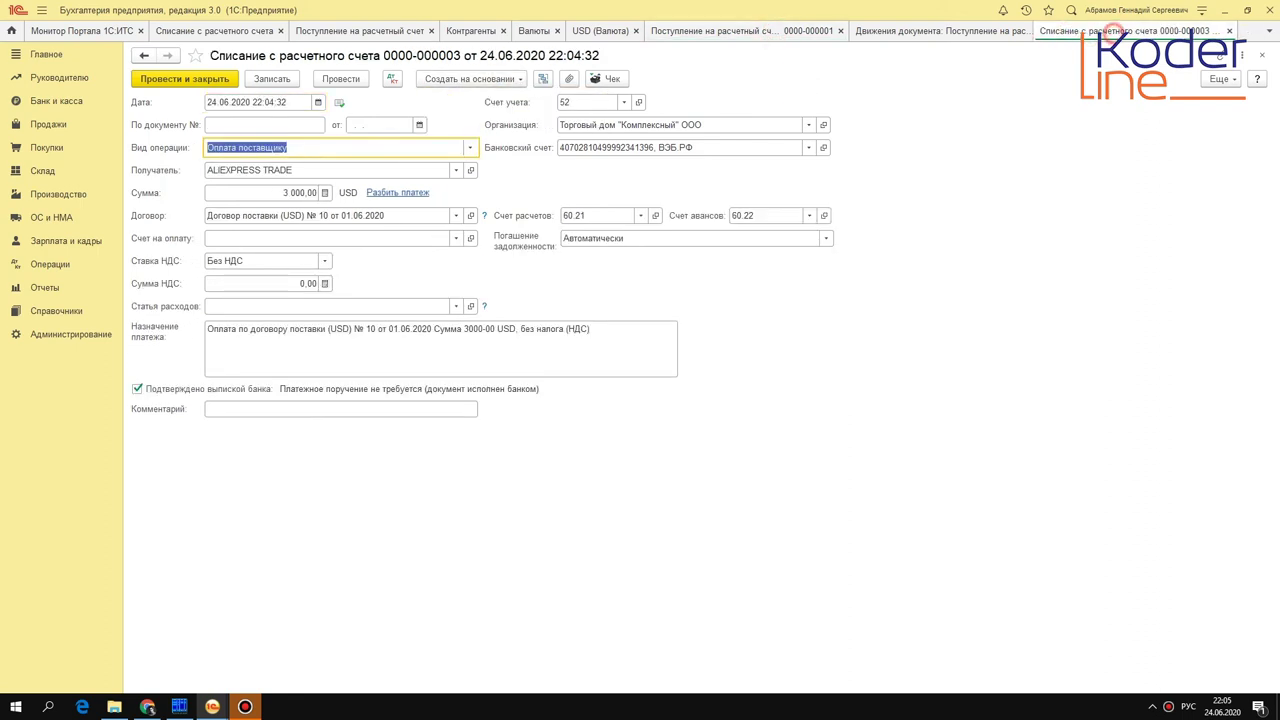
left_click(712, 30)
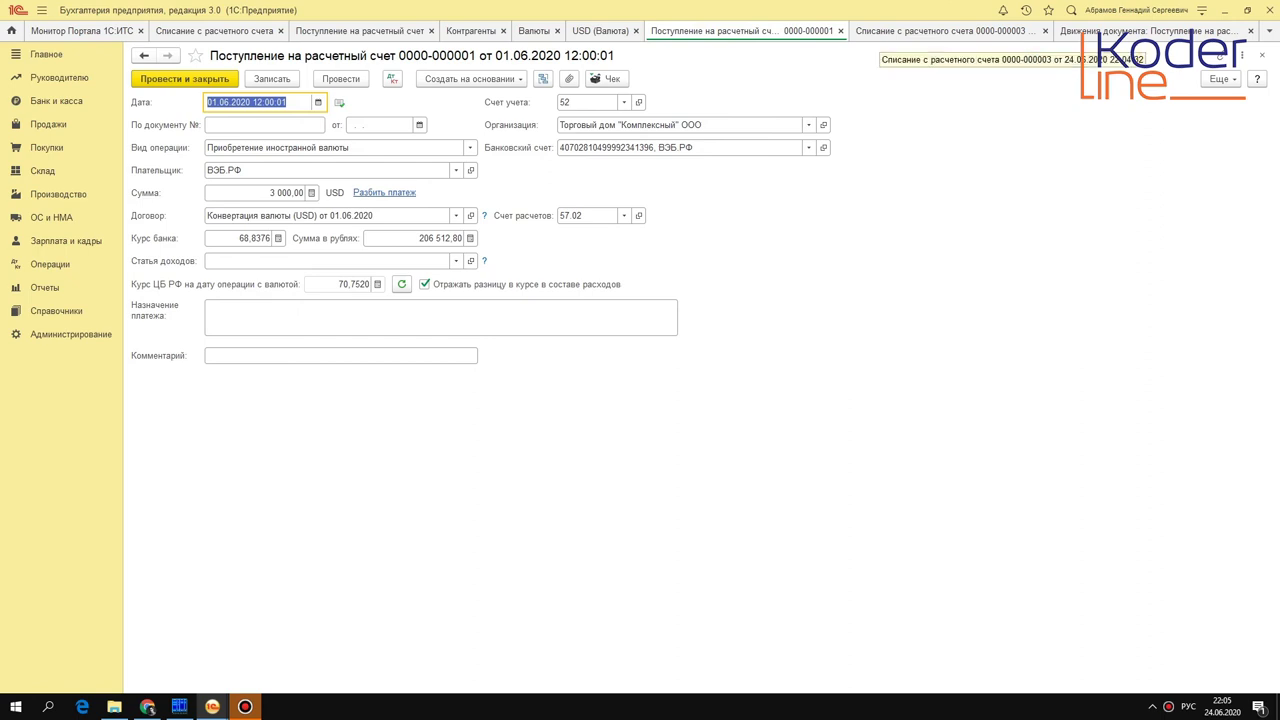
Step: Compare the USD exchange rates for 24.06.2020 and 01.06.2020, and close the currency's rate list
left_click(600, 30)
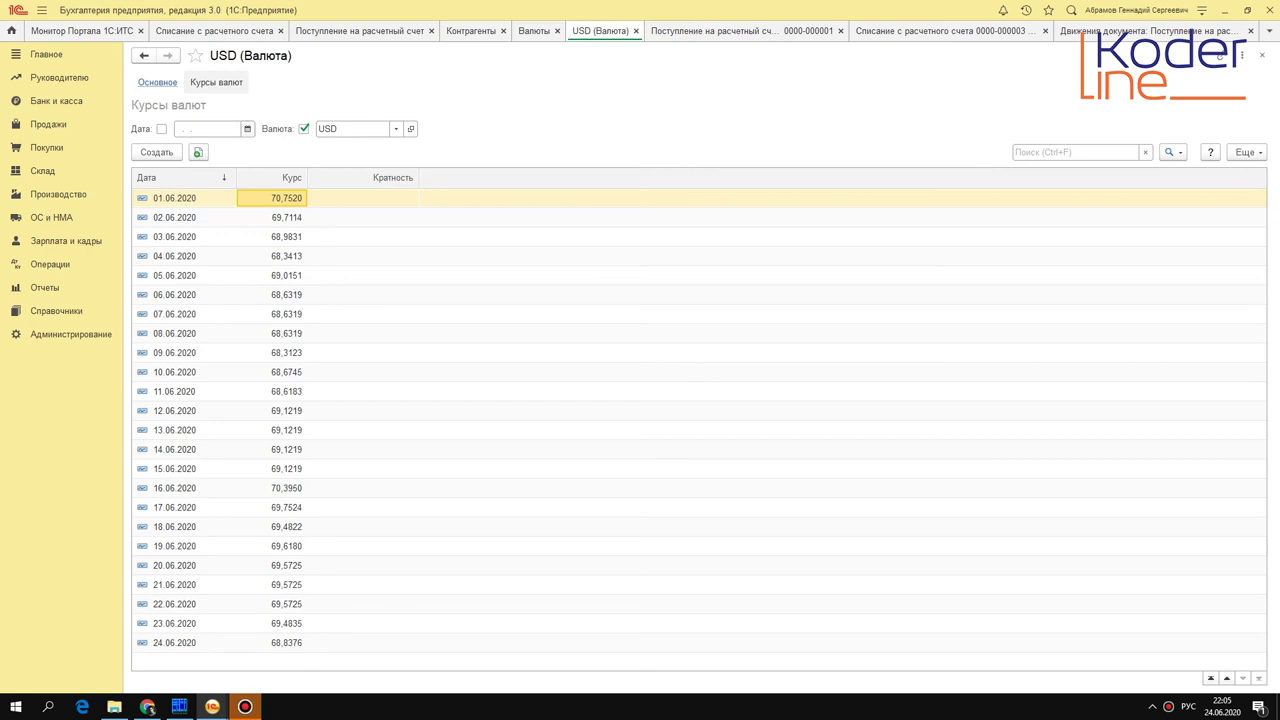
left_click(157, 82)
left_click(216, 82)
left_click(285, 642)
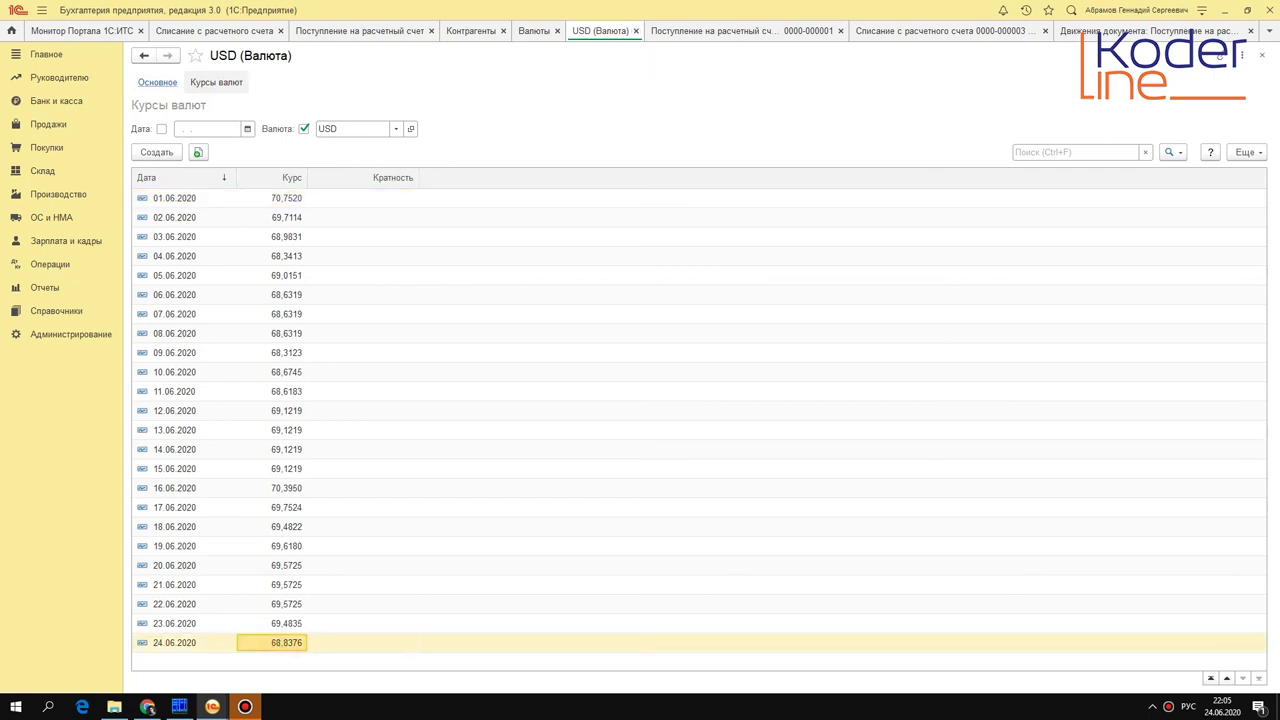
left_click(286, 198)
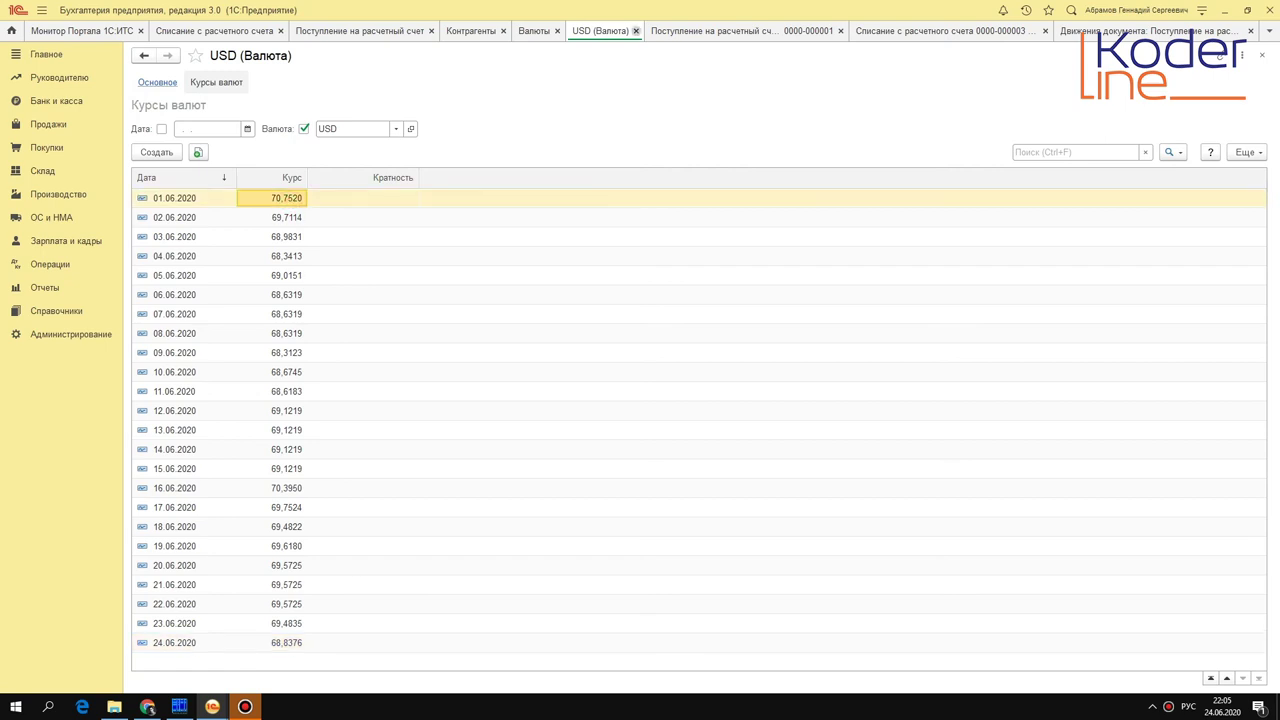
left_click(636, 31)
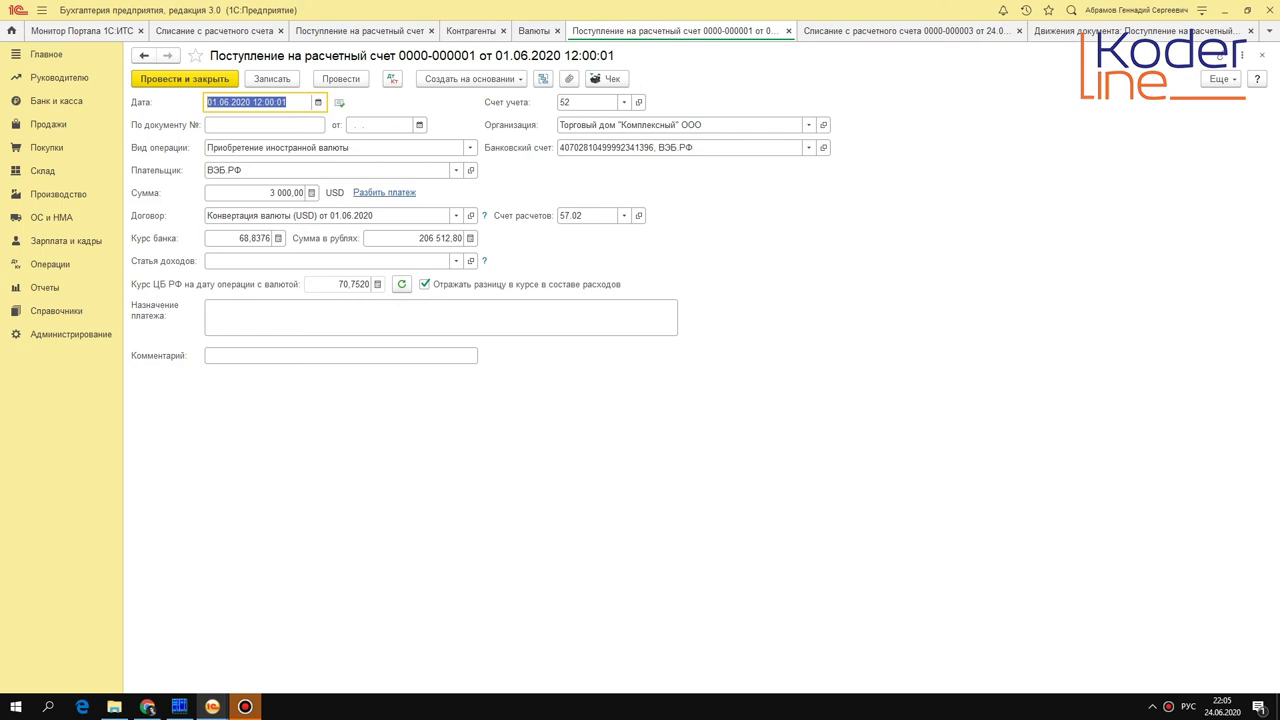
Step: Check the amount in the currency purchase receipt and return to the supplier payment write-off
left_click(311, 192)
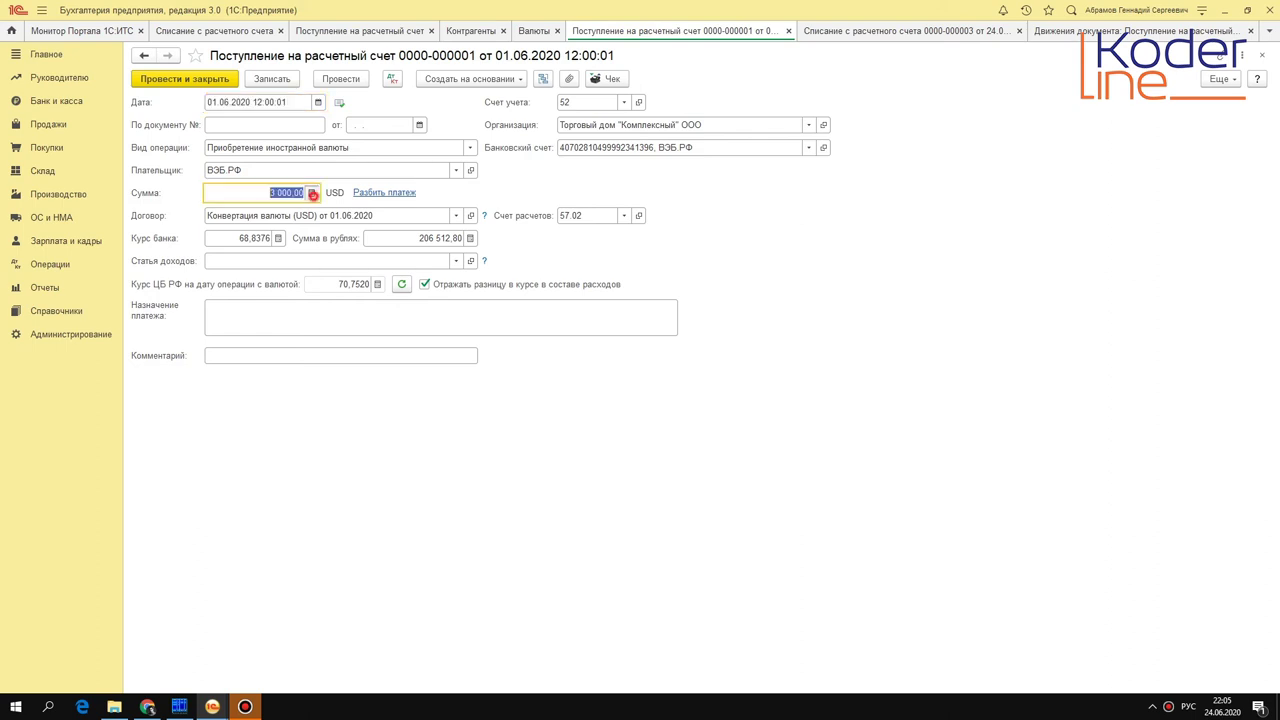
key("Escape")
left_click(850, 30)
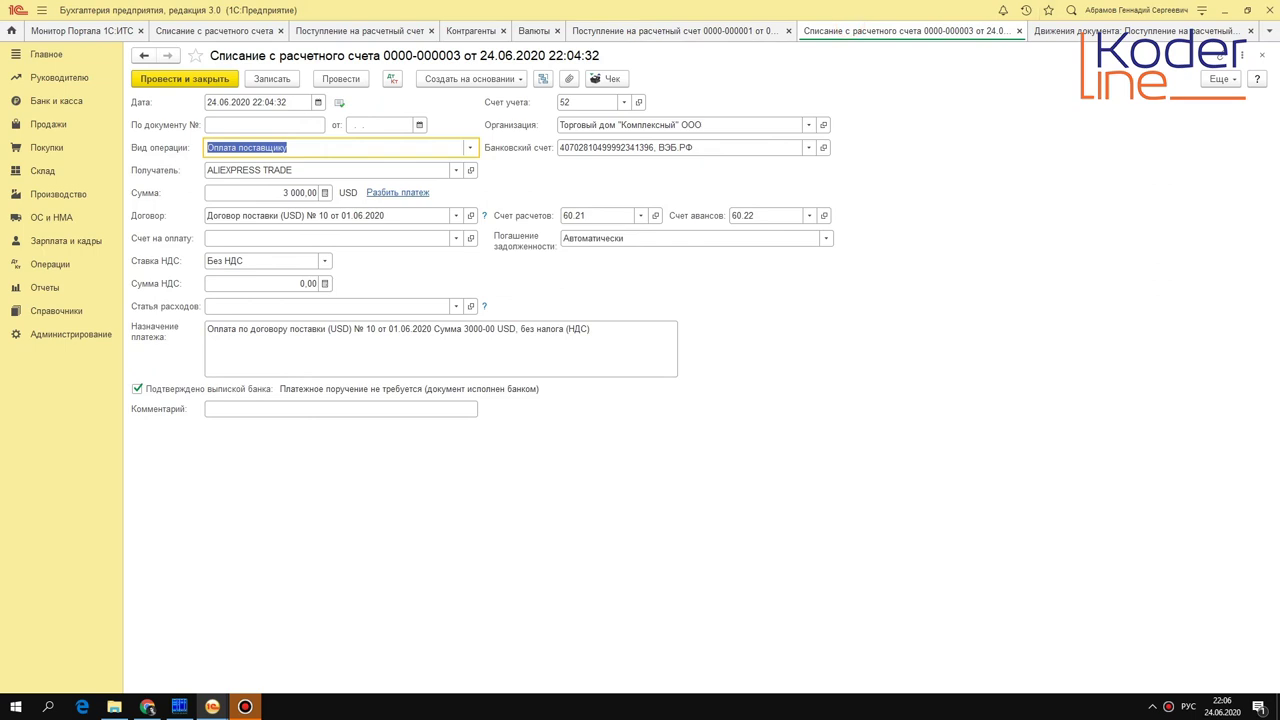
Step: Close the Валюты and Контрагенты lists and show the Поступление на расчетный счет list
left_click(533, 31)
left_click(557, 31)
left_click(478, 31)
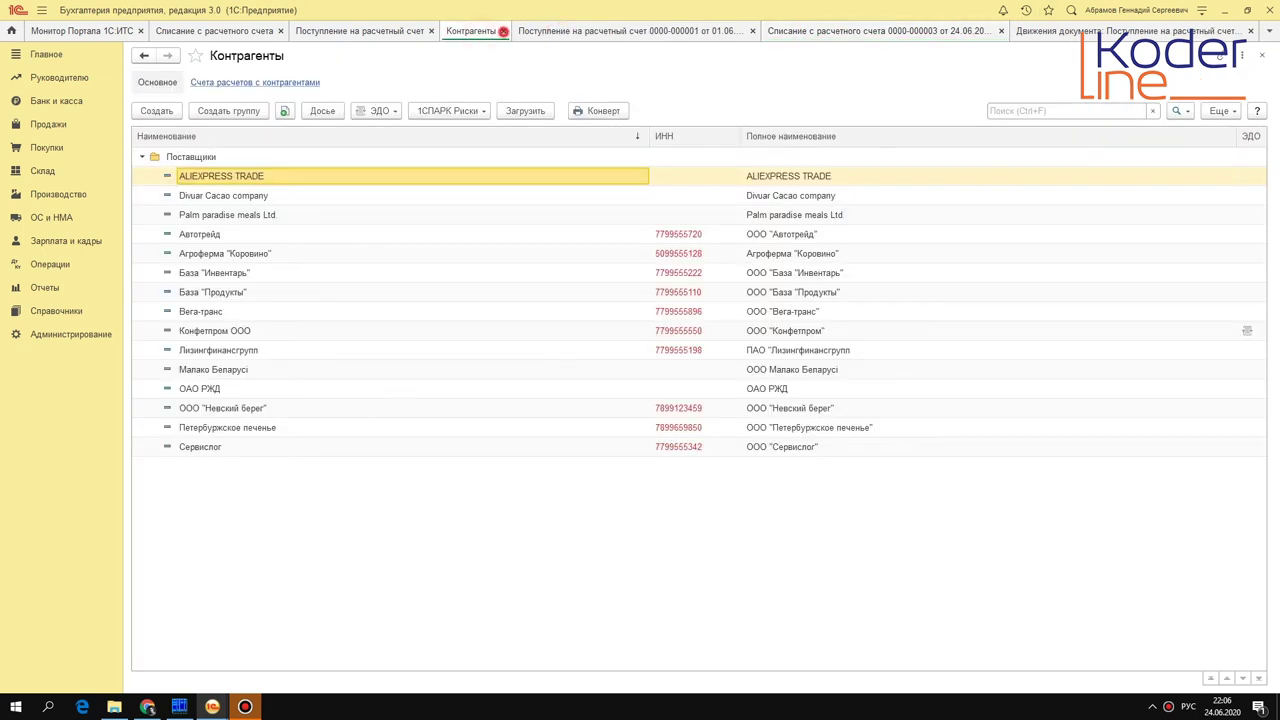
left_click(503, 31)
left_click(396, 31)
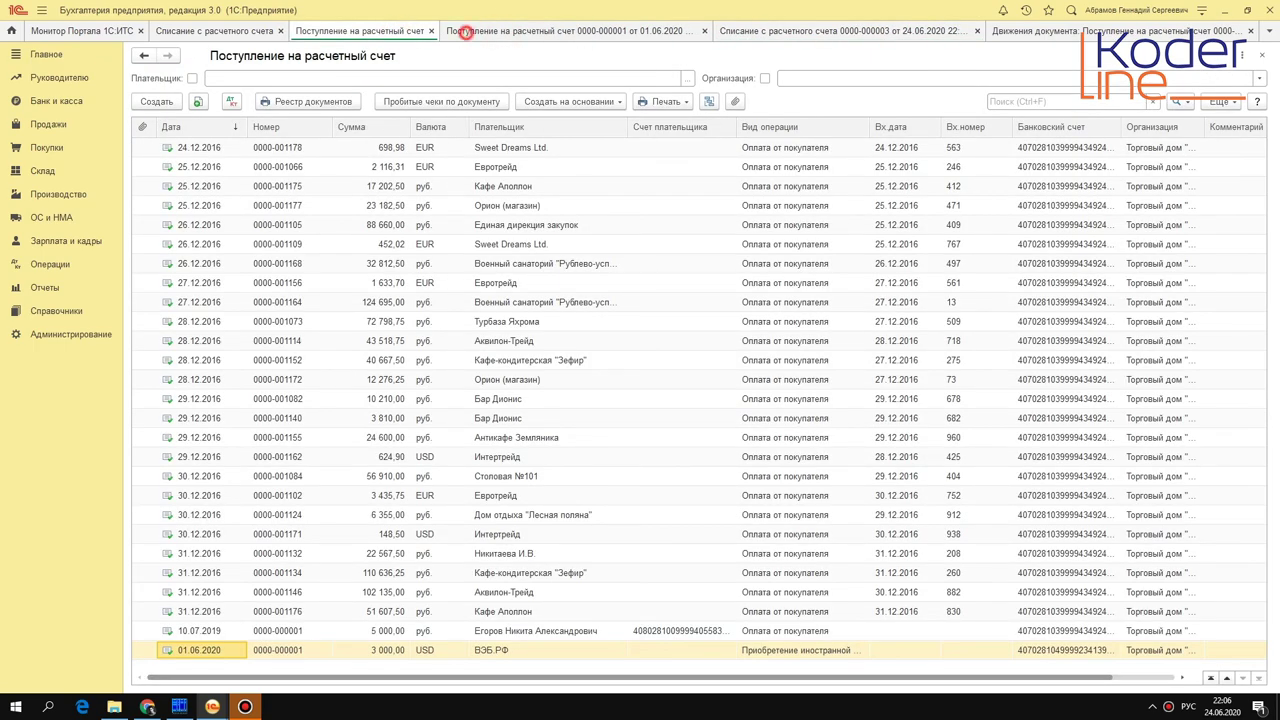
Step: Review the exchange rate deviation posting of the currency purchase receipt of 01.06.2020, and close its document movements
left_click(466, 31)
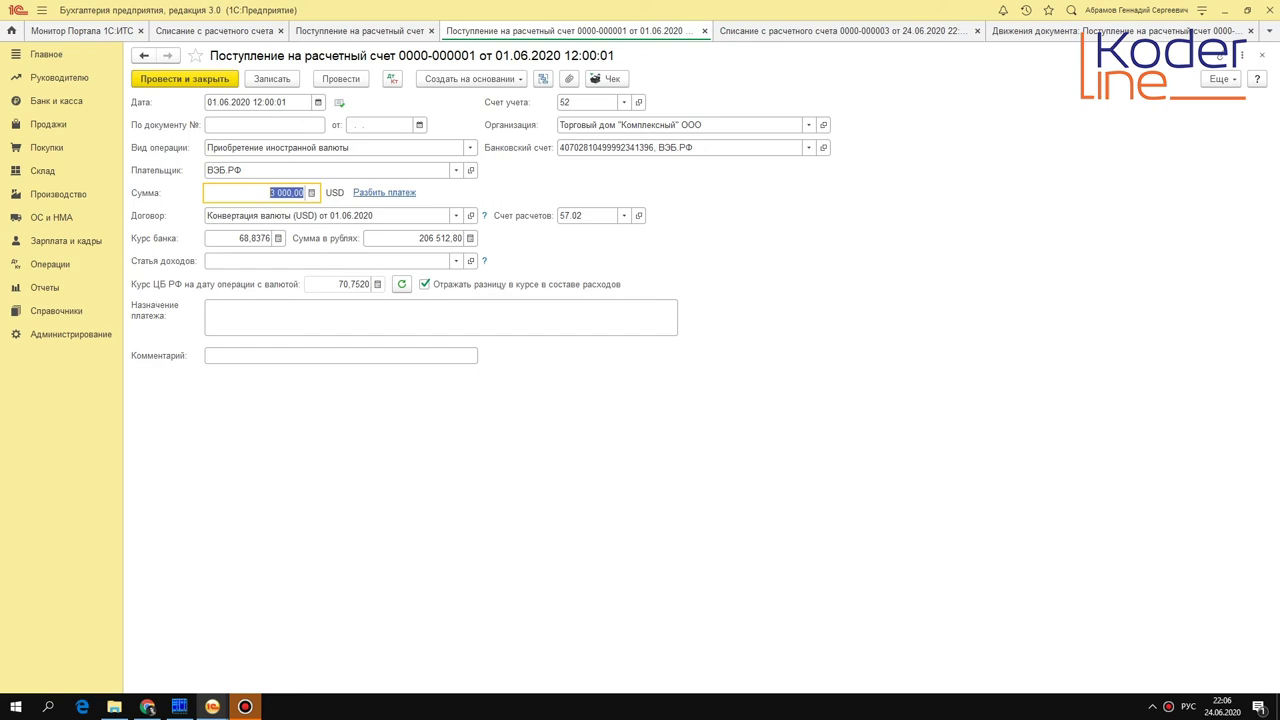
left_click(393, 79)
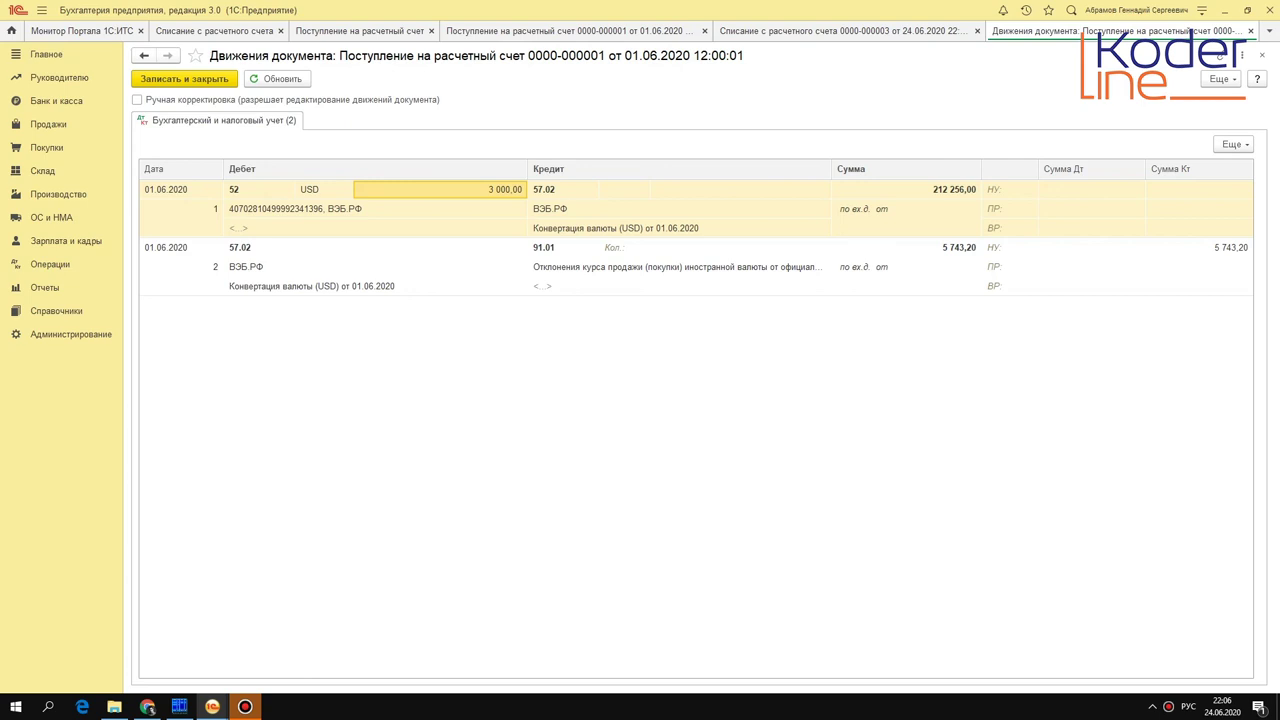
left_click(414, 249)
left_click(585, 247)
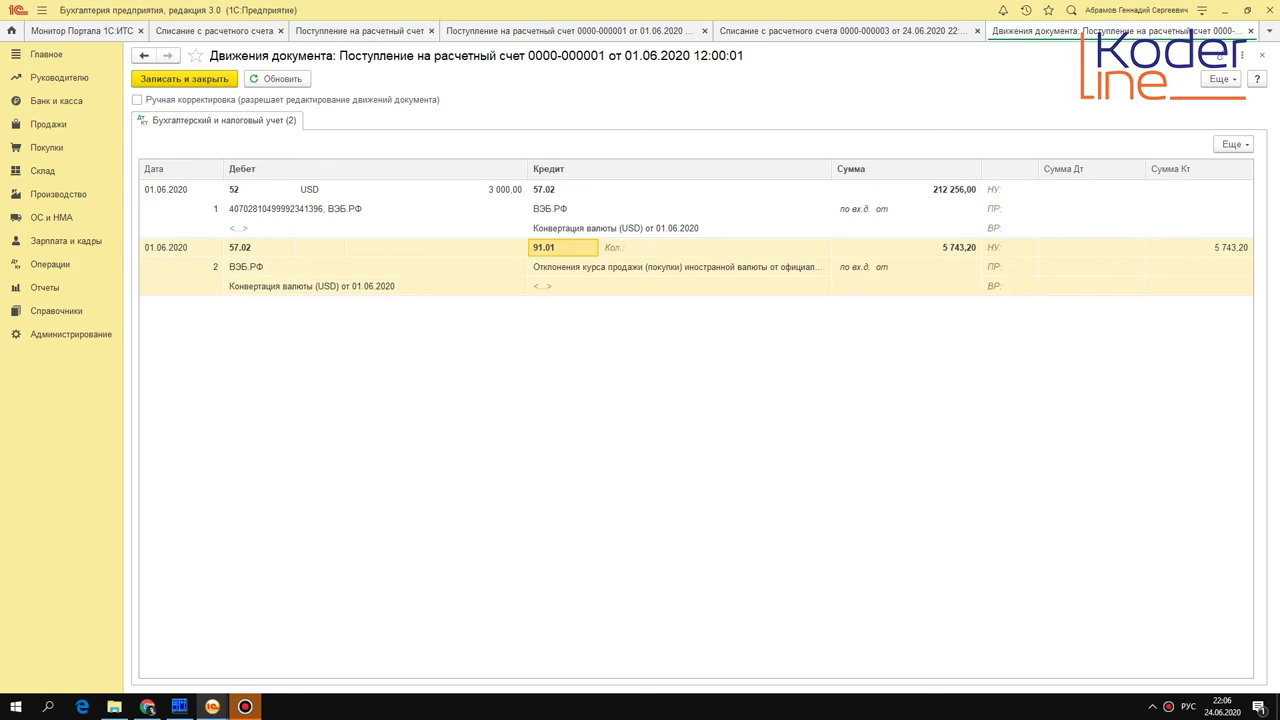
left_click(1250, 31)
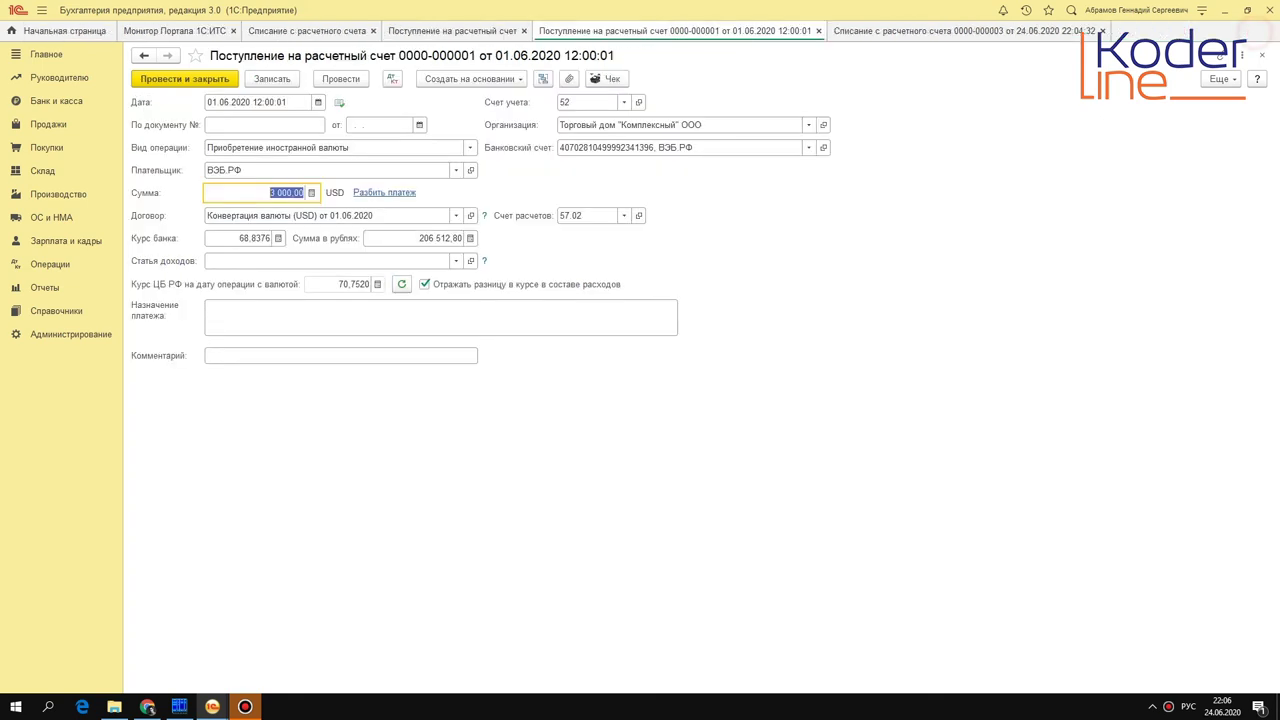
Step: Review the exchange rate difference posting of the supplier payment write-off of 24.06.2020, and close its document movements
left_click(890, 28)
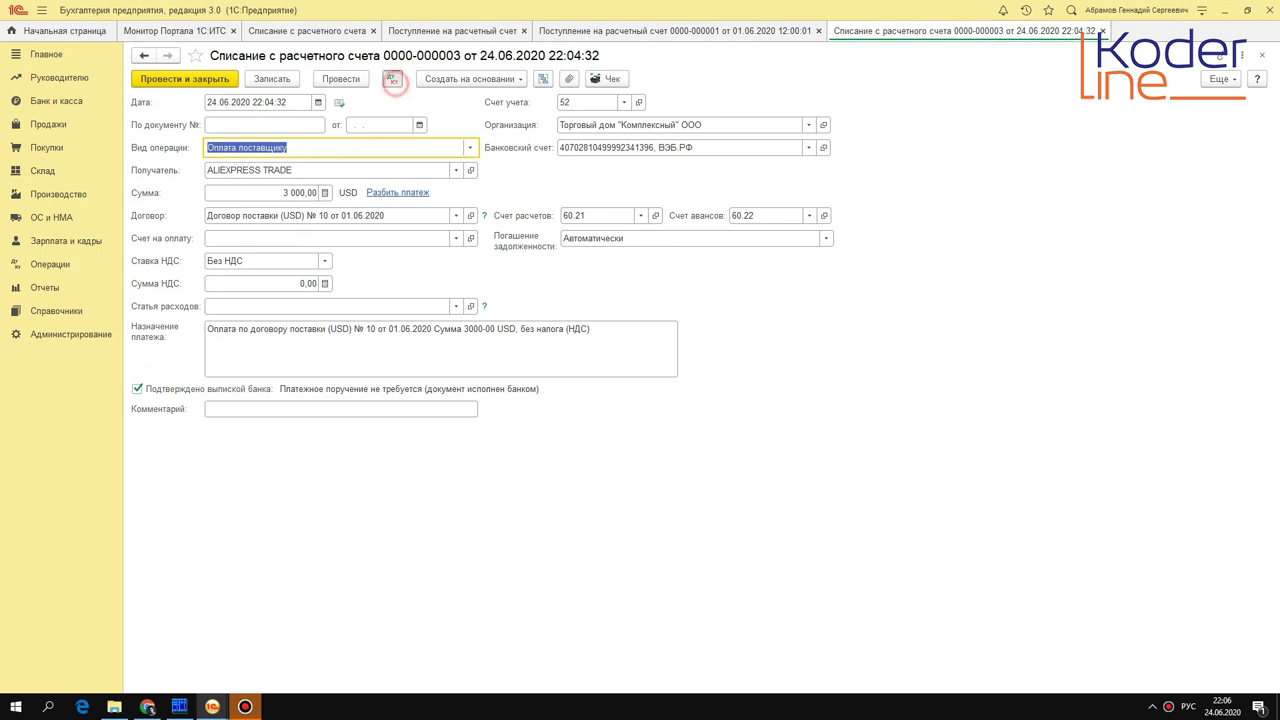
left_click(392, 78)
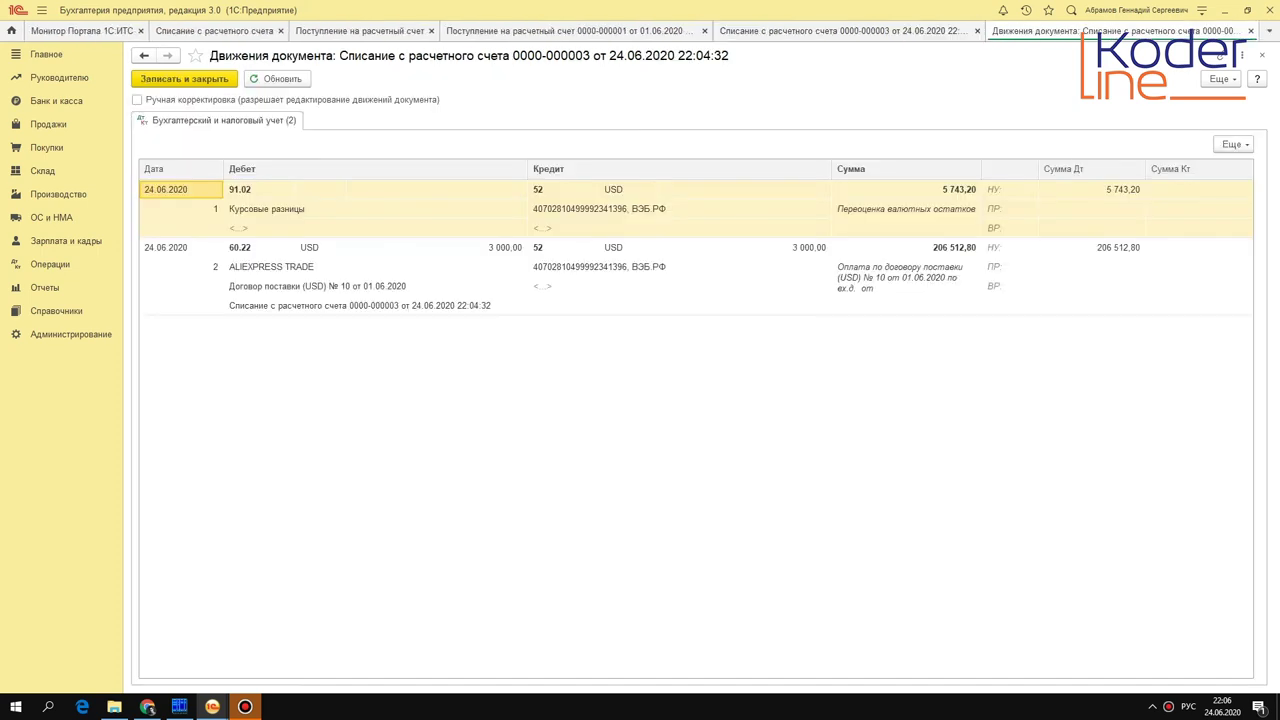
left_click(242, 189)
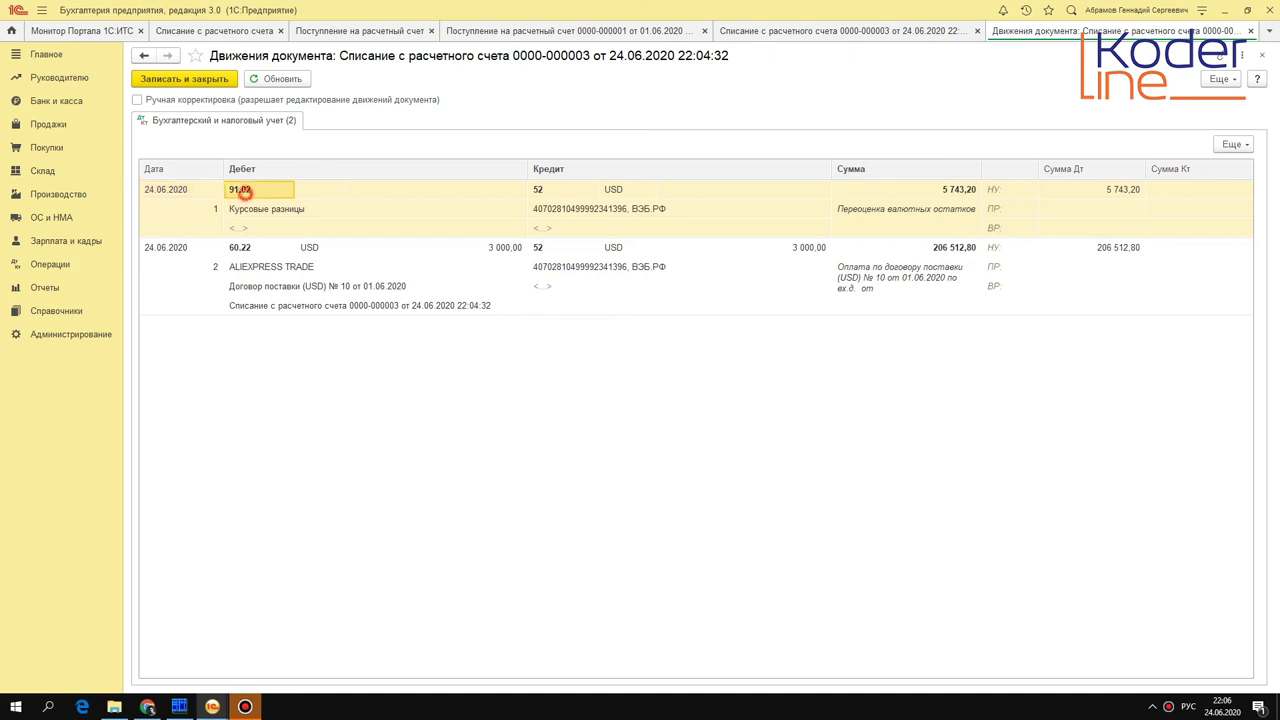
left_click(555, 189)
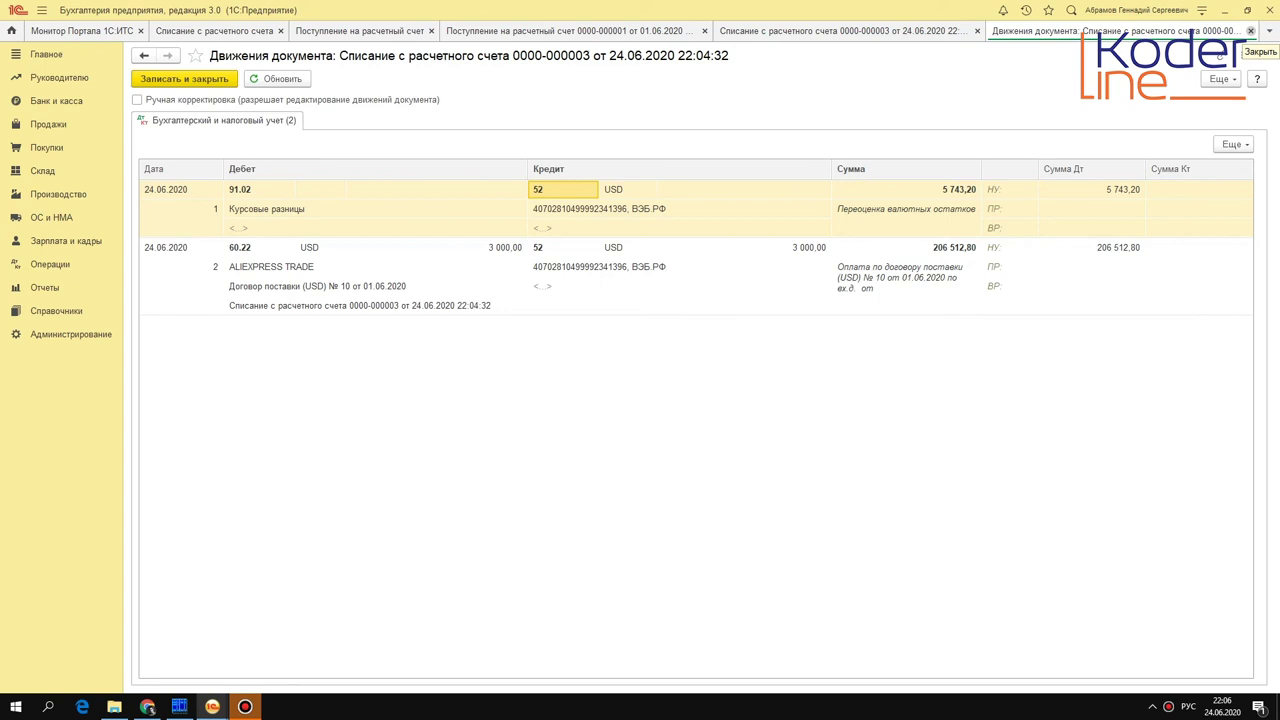
left_click(1250, 31)
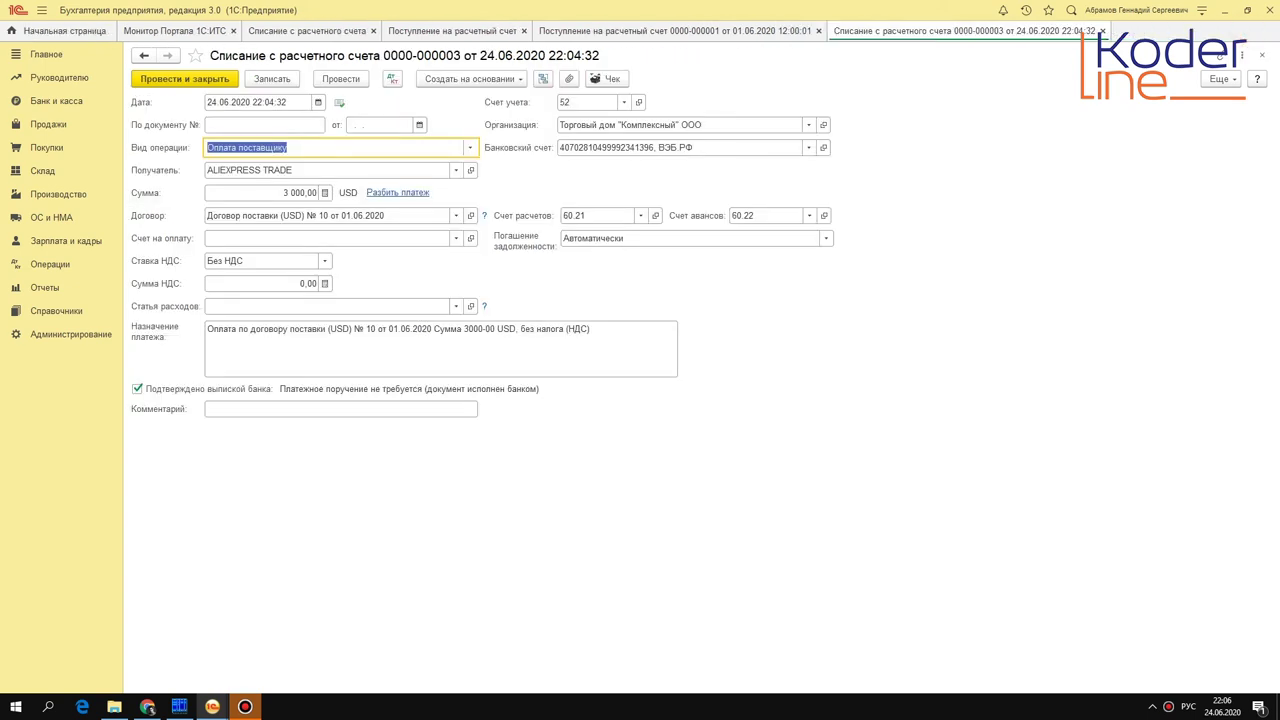